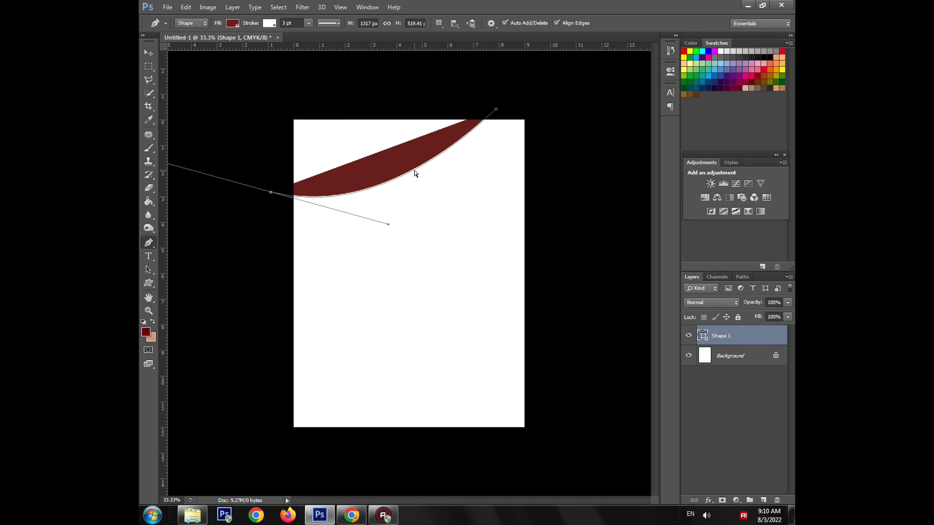
- Close the dark red Pen shape around the page's upper-left corner and pull its lower curve down, about 1777 by 915 px overall
left_click_drag(233, 156, 484, 110)
left_click(271, 102)
left_click(496, 108)
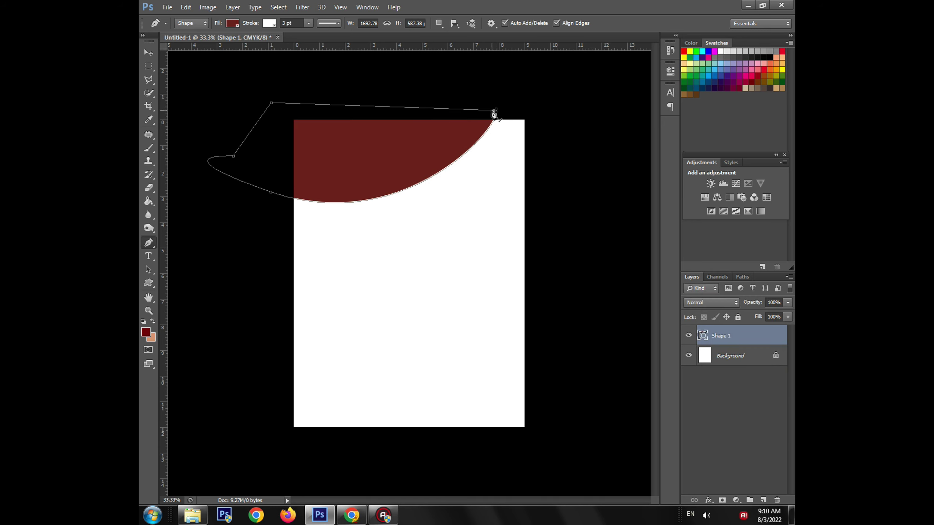
left_click_drag(401, 197, 421, 284)
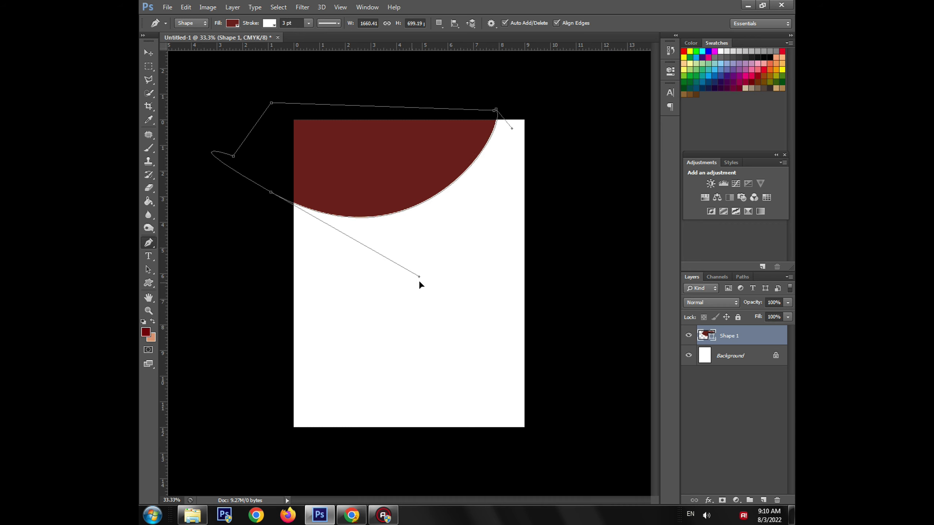
left_click_drag(271, 193, 240, 234)
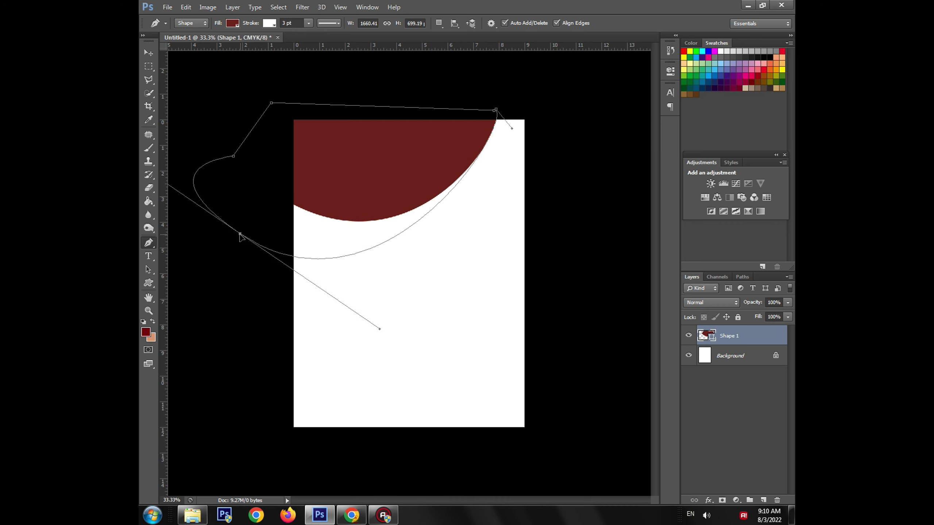
key("Return")
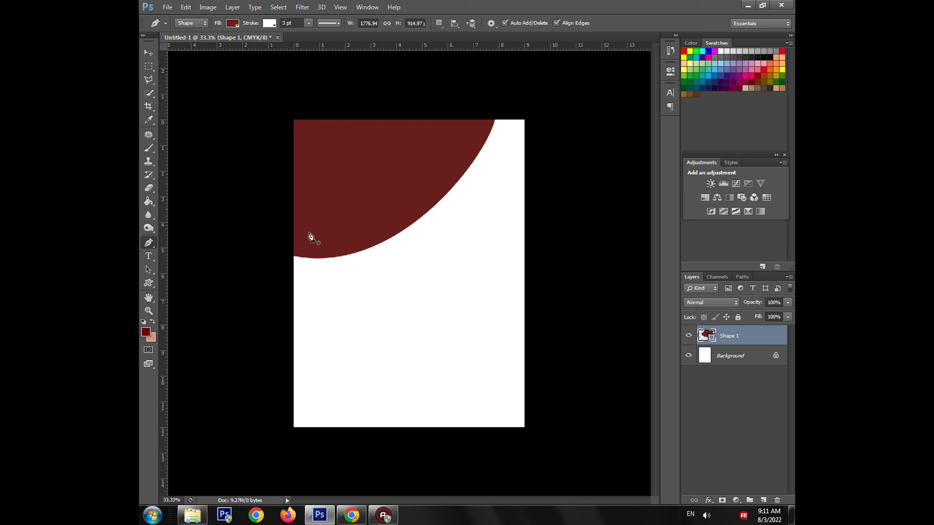
- Open the burger photo front-view-tasty-meat-burger-wit.jpg
left_click(168, 6)
left_click(167, 26)
left_click(289, 197)
double_click(289, 197)
- Copy the entire burger photo into the Untitled-1 document and clip it to the dark red curved shape
key("ctrl+a")
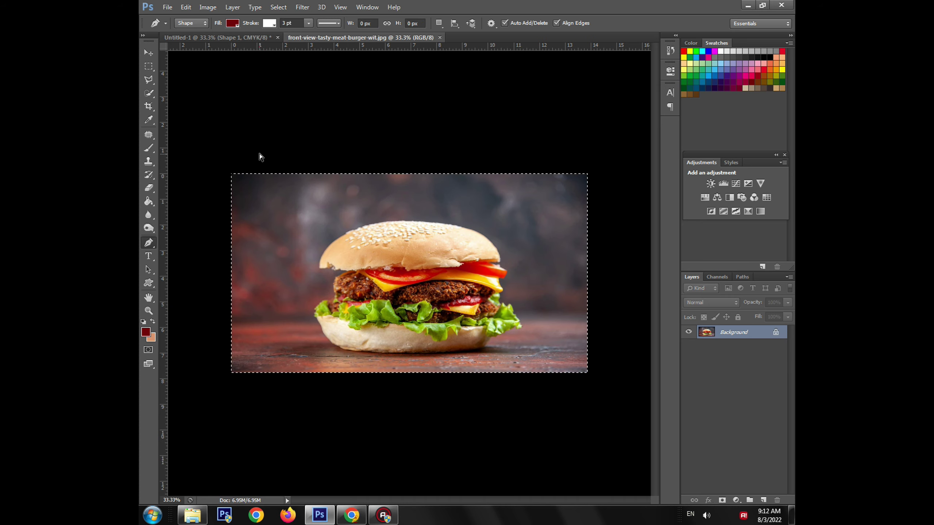
left_click(237, 38)
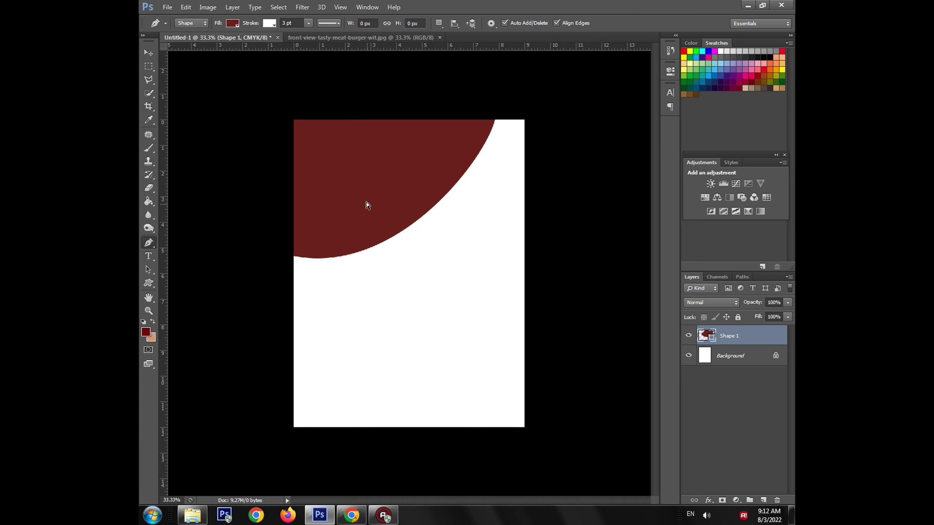
key("ctrl+v")
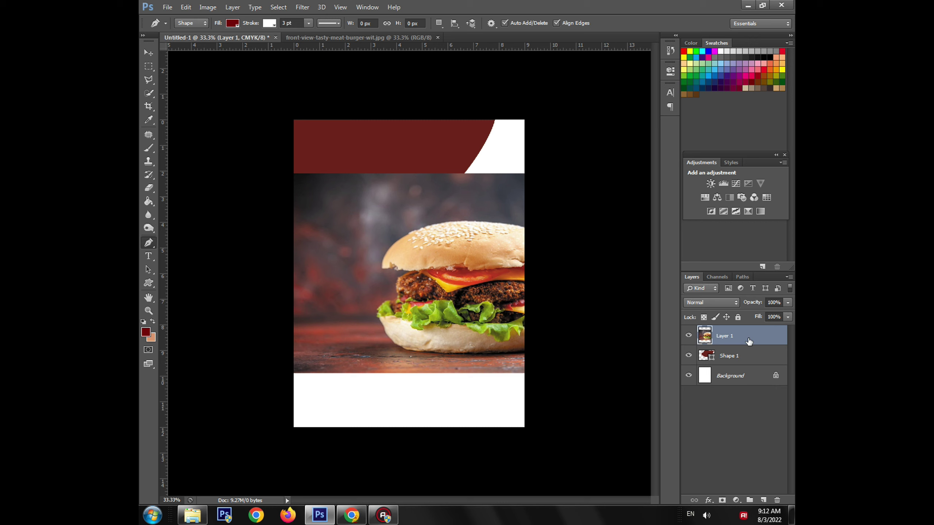
right_click(747, 338)
left_click(663, 237)
- Scale the clipped burger photo to about 50.5% width and 55.5% height and place it over the upper-left part of the shape
key("ctrl+t")
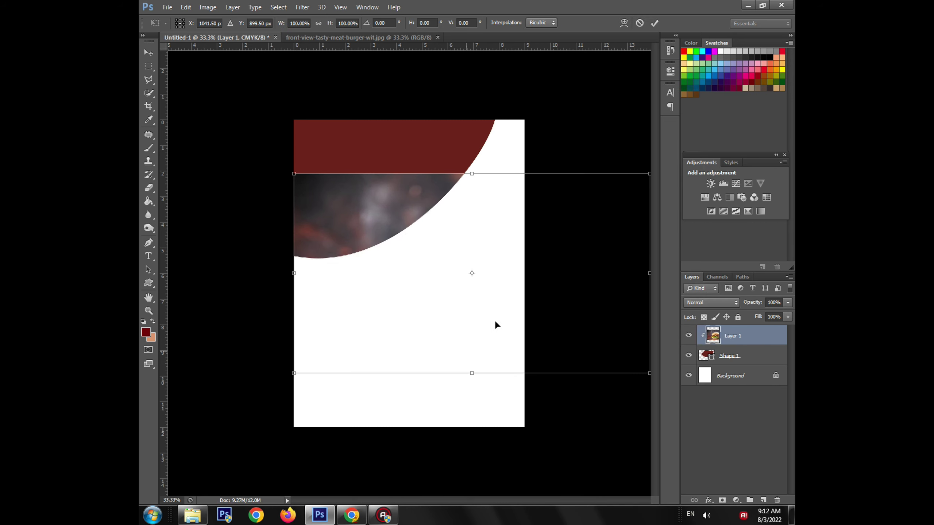
left_click_drag(645, 173, 538, 239)
left_click_drag(477, 257, 410, 160)
left_click_drag(369, 199, 360, 250)
key("ctrl+z")
left_click_drag(344, 169, 331, 202)
mouse_move(427, 231)
left_mouse_down()
mouse_move(485, 288)
mouse_move(424, 241)
left_mouse_up()
left_click_drag(395, 226, 395, 204)
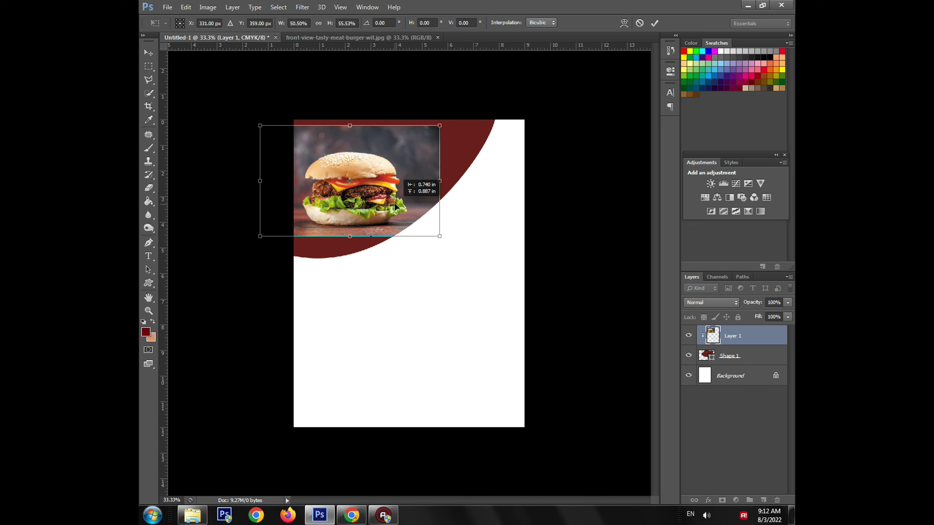
key("Return")
- Stretch a strip of the photo's right edge sideways to about 600% width so it fills the shape's right side
key("p")
left_click(148, 66)
left_click_drag(428, 125, 448, 221)
key("ctrl+t")
left_click_drag(448, 173, 500, 172)
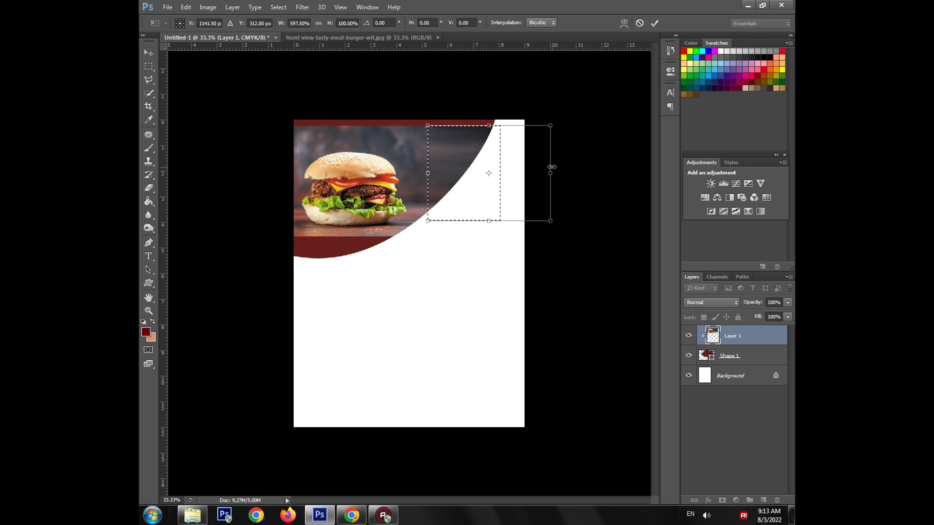
key("Return")
key("ctrl+d")
- Stretch a strip of the photo's top edge upward to about 350% height so it covers the shape's top
left_click_drag(293, 133, 547, 95)
key("ctrl+t")
left_click_drag(396, 120, 408, 84)
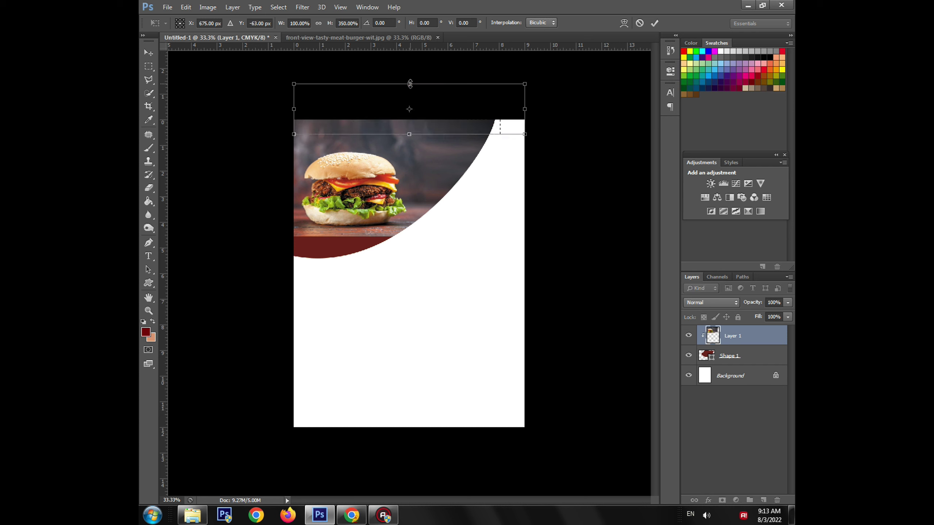
key("Return")
key("ctrl+d")
- Stretch strips of the photo's bottom edge downward, the last to about 367% height, to fill the curved shape's lower part
mouse_move(294, 234)
left_mouse_down()
mouse_move(402, 266)
mouse_move(349, 291)
mouse_move(349, 511)
left_mouse_up()
key("ctrl+t")
key("Return")
key("ctrl+d")
mouse_move(294, 247)
left_mouse_down()
mouse_move(365, 272)
mouse_move(330, 345)
left_mouse_up()
key("ctrl+t")
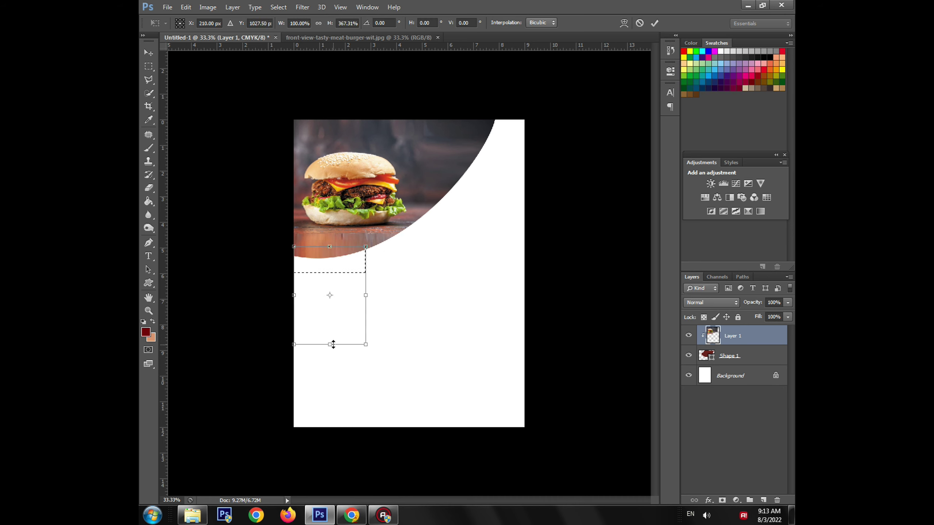
key("Return")
key("ctrl+d")
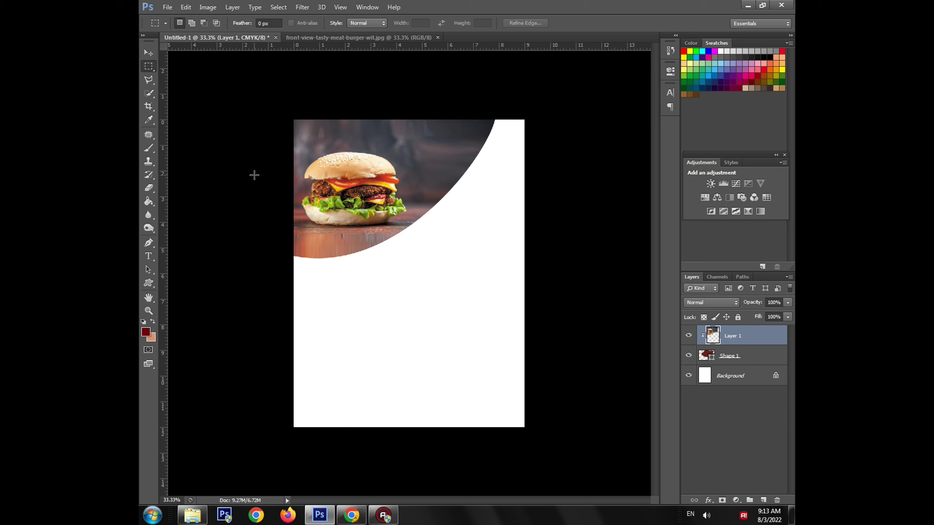
- Draw a second Pen shape with an S-shaped edge below the photo, running from the page's right edge past its left edge
left_click(148, 242)
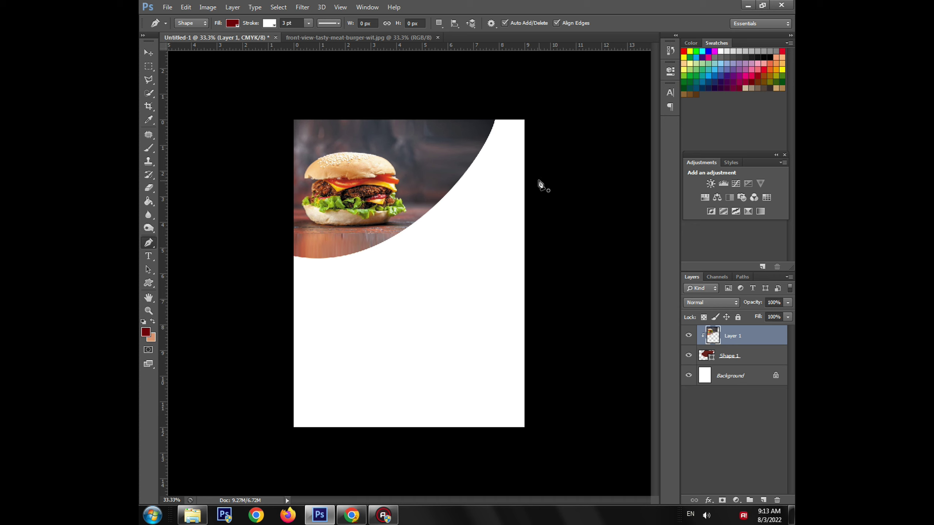
left_click(534, 154)
left_click(285, 291)
left_click_drag(286, 293, 241, 266)
mouse_move(425, 235)
left_mouse_down()
mouse_move(444, 241)
mouse_move(437, 248)
left_mouse_up()
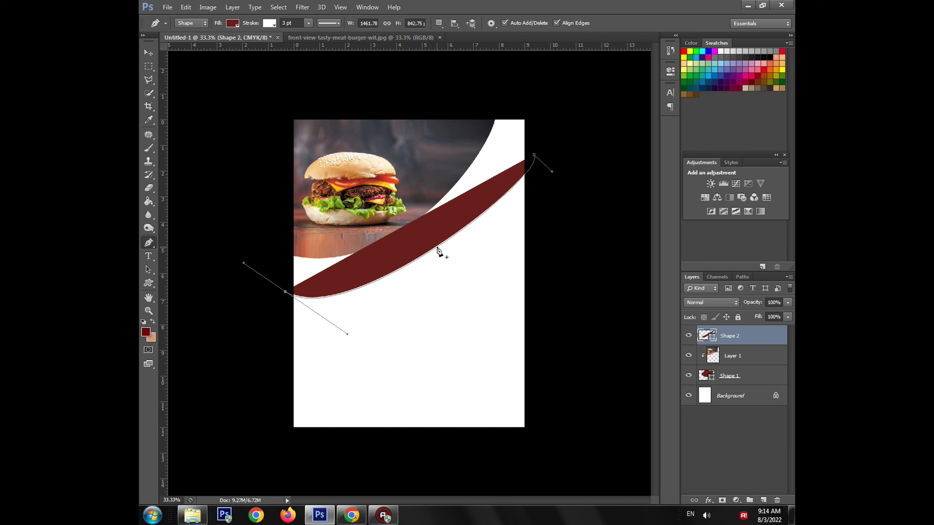
left_click(433, 243)
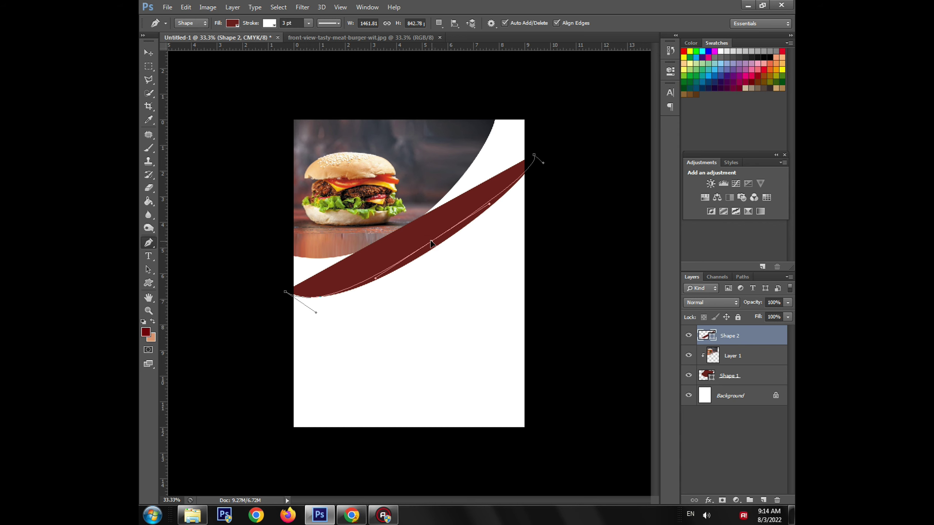
left_click_drag(286, 293, 280, 311)
left_click_drag(533, 155, 408, 274)
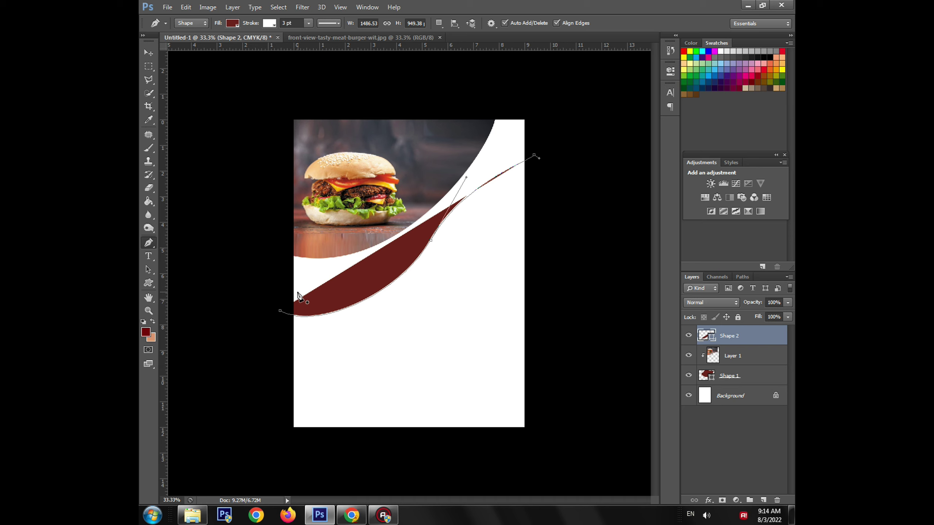
left_click_drag(280, 313, 239, 269)
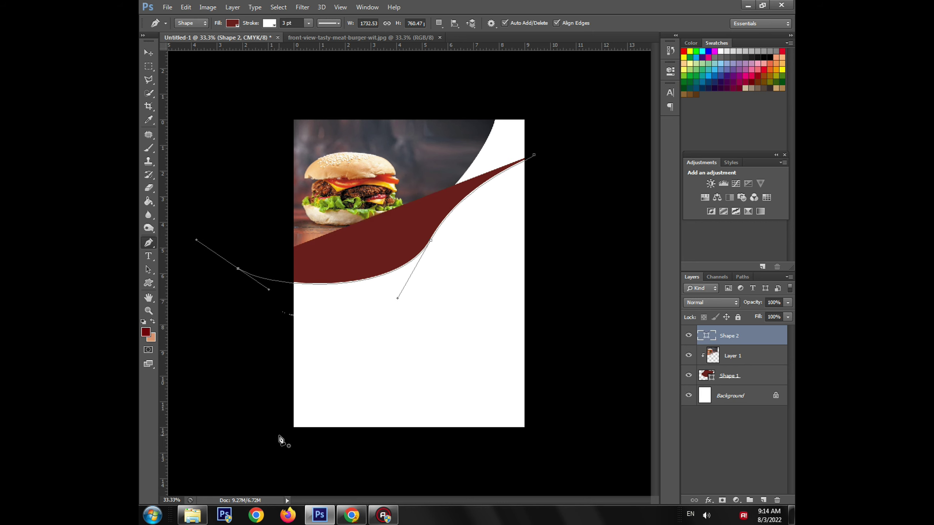
- Close the second Pen shape around the lower part of the page, about 1929 by 1710 px overall
left_click(239, 270)
left_click_drag(280, 446, 569, 443)
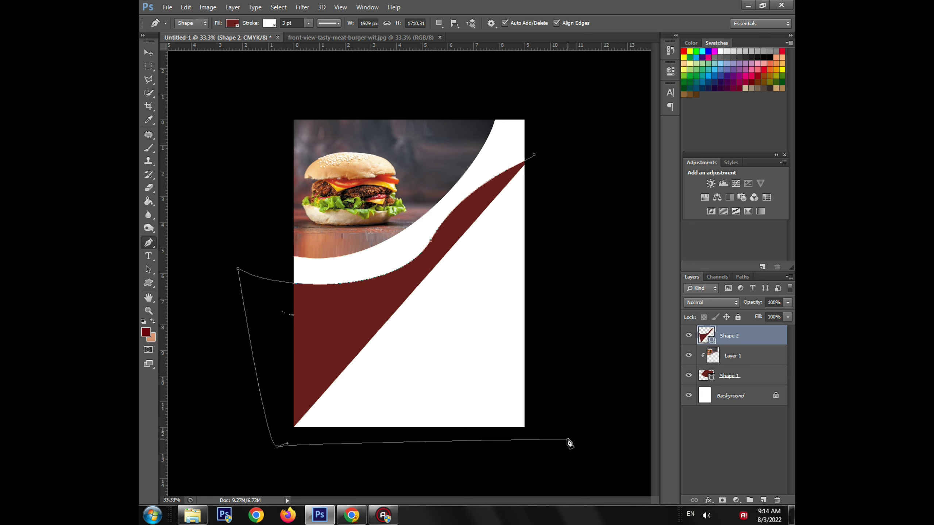
left_click(533, 155)
key("Return")
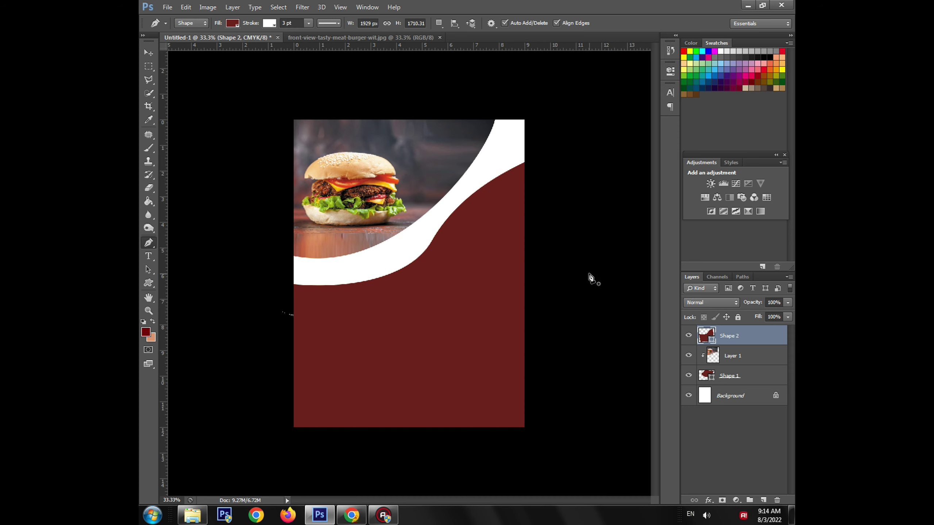
- Stretch the lower shape upward to about 101% of its height
key("ctrl+t")
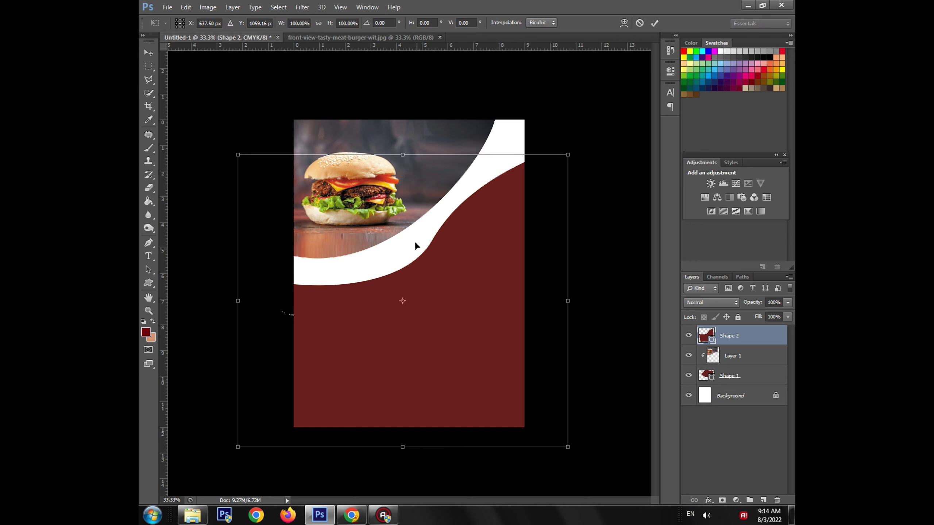
left_click_drag(411, 154, 410, 151)
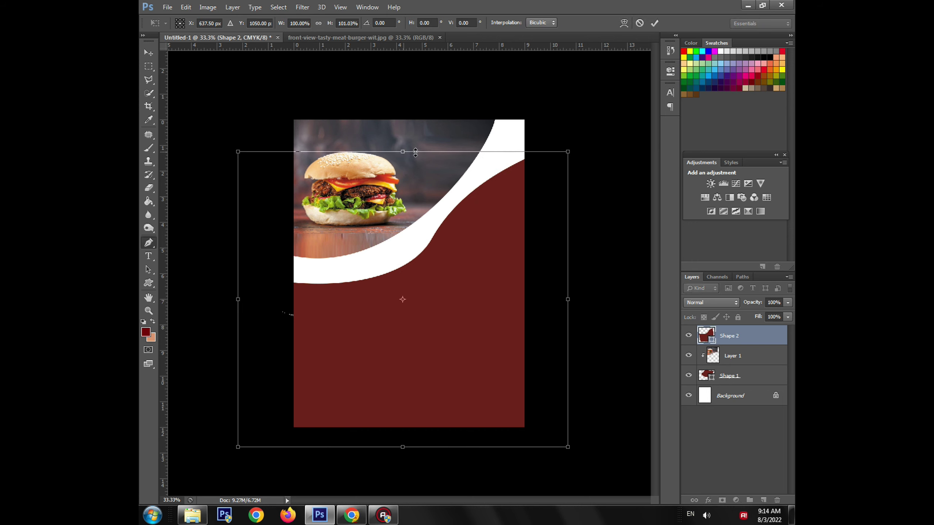
key("Return")
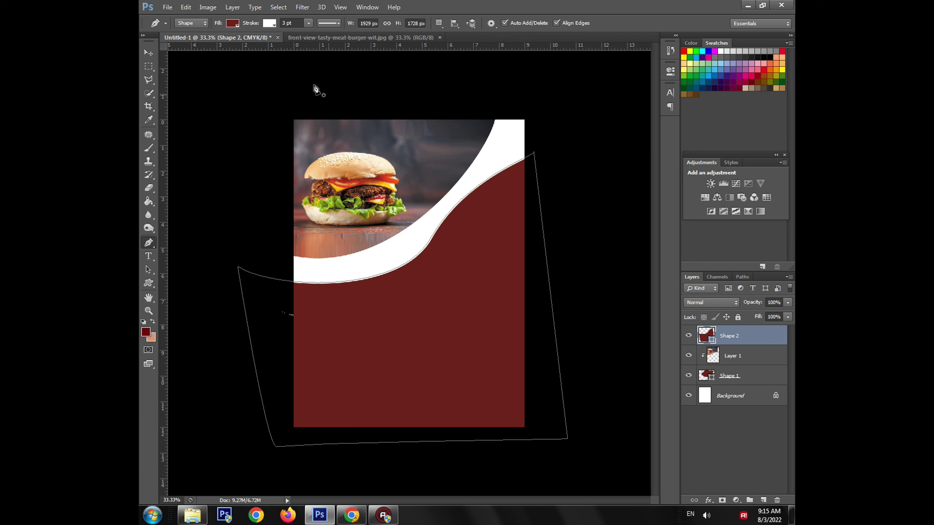
- Change the lower shape's fill to dark gray #2f302f
left_click(233, 23)
left_click(244, 86)
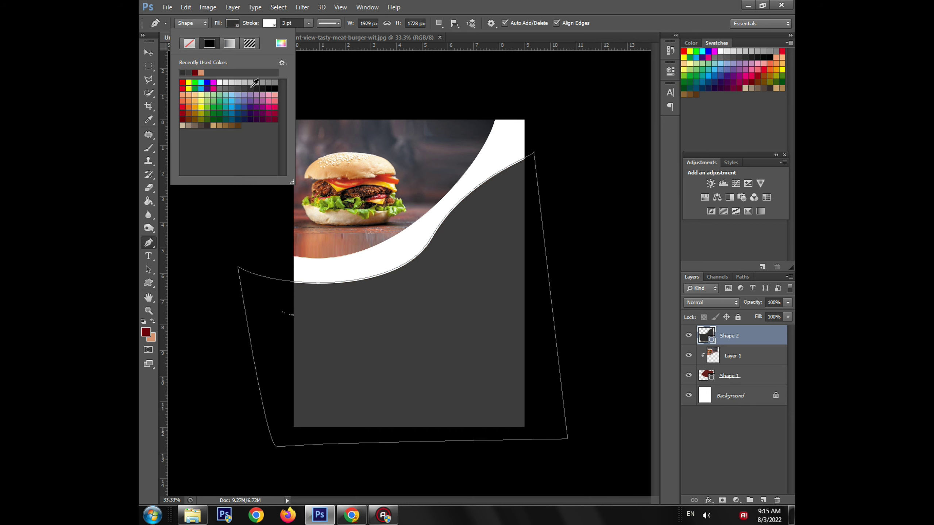
left_click(252, 87)
left_click(230, 24)
left_click(593, 267)
key("ctrl+z")
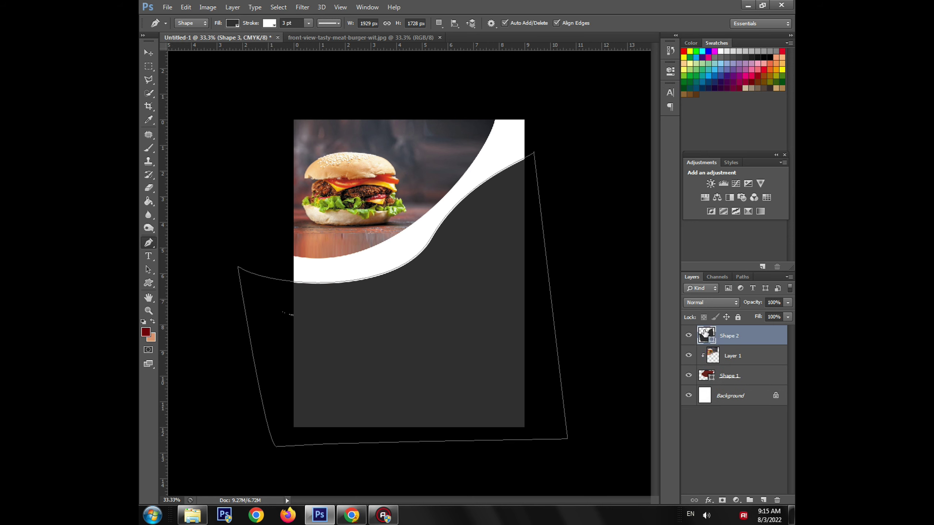
- Duplicate the dark gray shape and recolor the underlying Shape 2 yellow, #ffff00
key("ctrl+j")
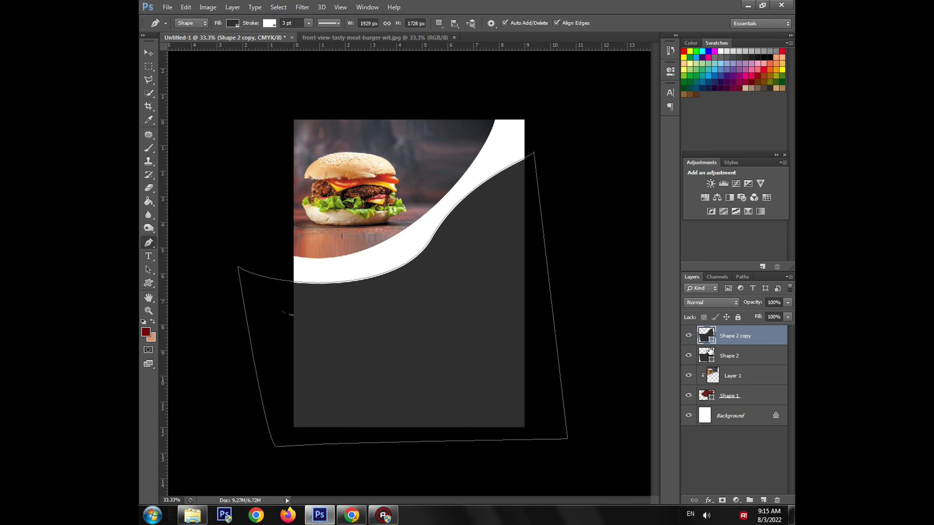
double_click(706, 356)
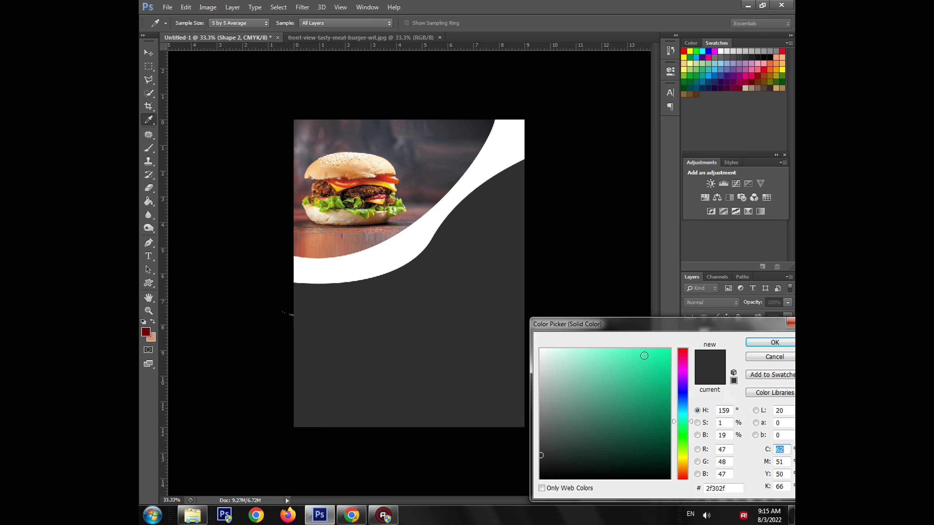
left_click(681, 457)
left_click_drag(667, 356, 670, 342)
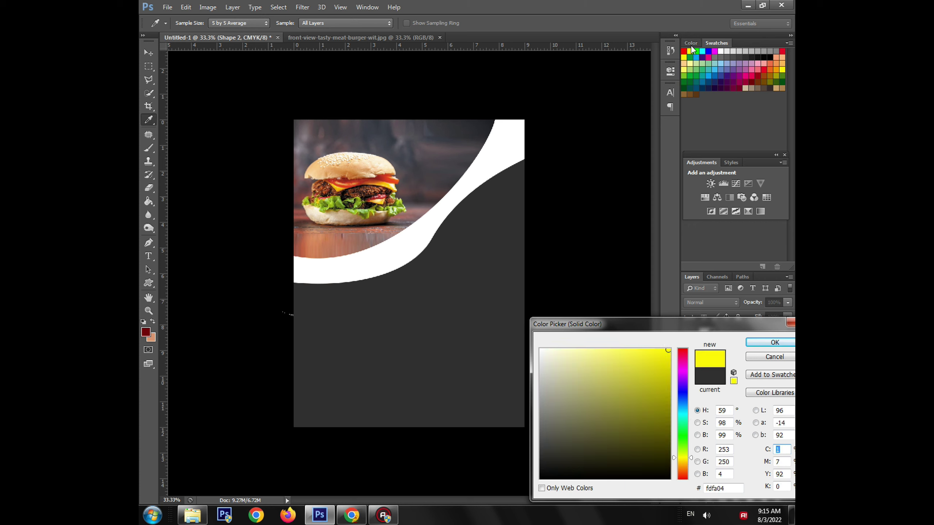
left_click(782, 342)
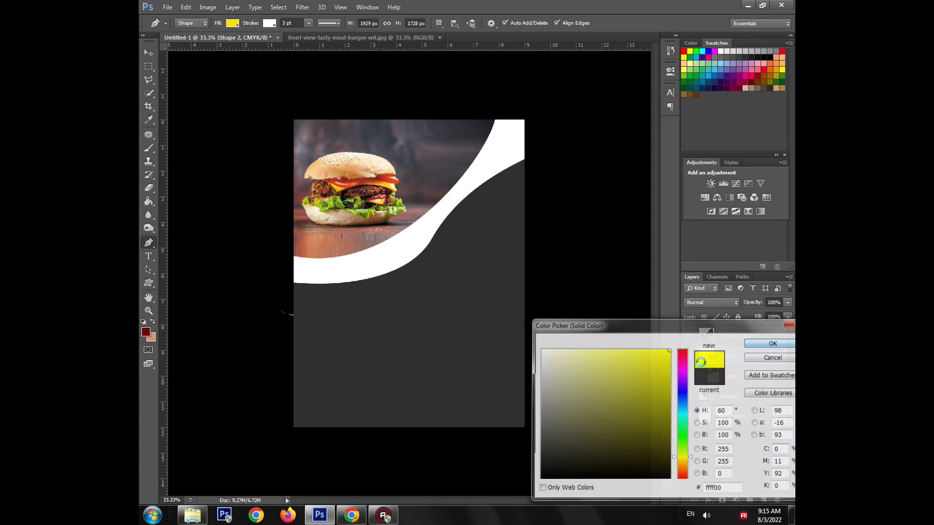
- Move the yellow shape up about 63 px to form a yellow band along the dark gray shape's curved edge
key("ctrl+t")
left_click_drag(450, 359, 448, 349)
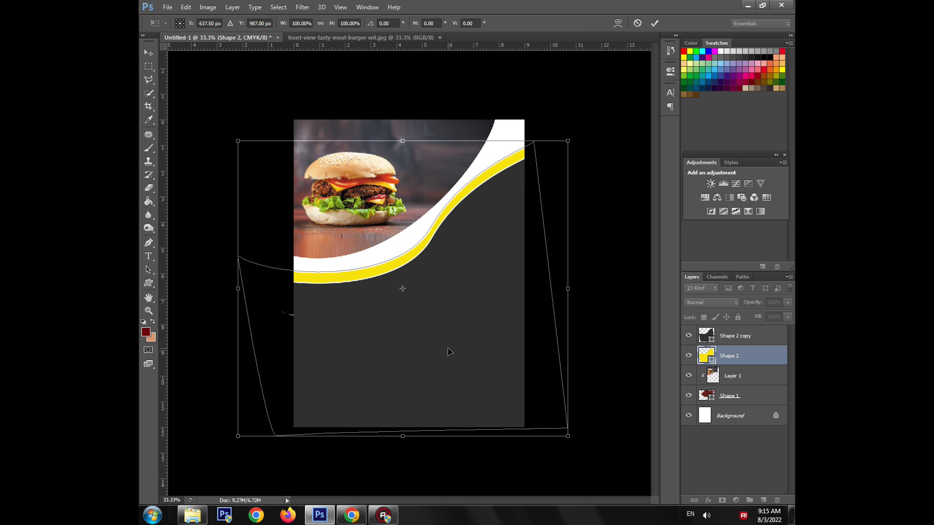
key("Return")
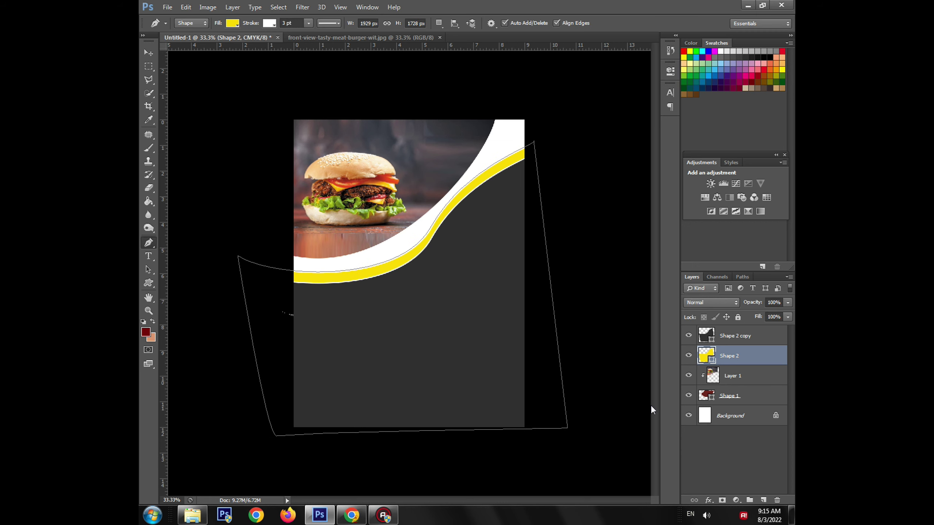
key("ctrl+plus")
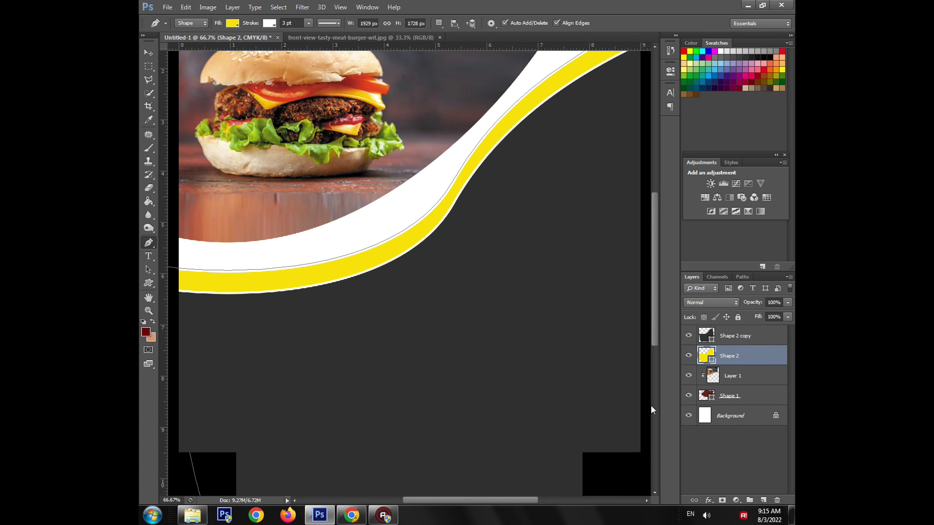
key("ctrl+minus")
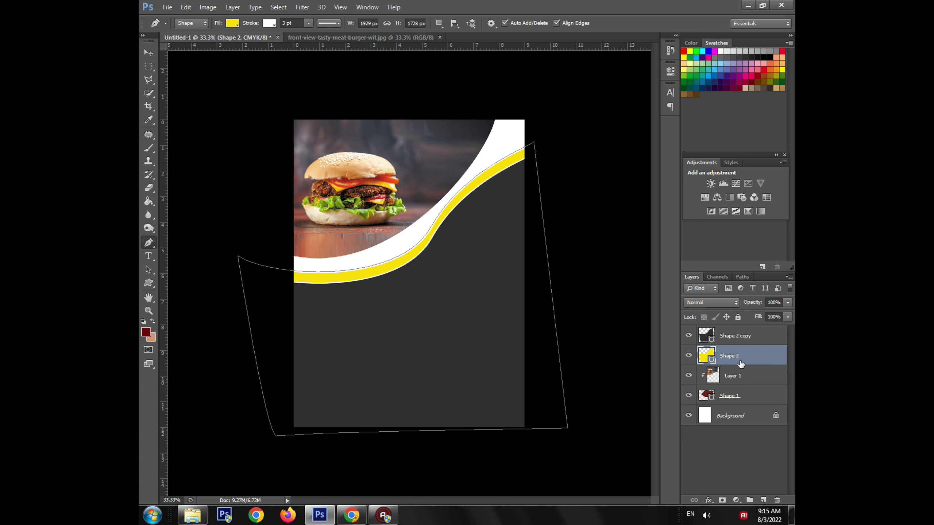
- Set the yellow shape's stroke width to 5 pt
left_click(708, 338)
left_click(287, 23)
key("alt+bracketleft")
left_click(309, 24)
left_click_drag(318, 33, 321, 36)
left_click(293, 23)
type("5")
key("Return")
- Rotate the yellow shape by about -0.74 degrees
key("ctrl+t")
left_click_drag(620, 462, 613, 452)
key("p")
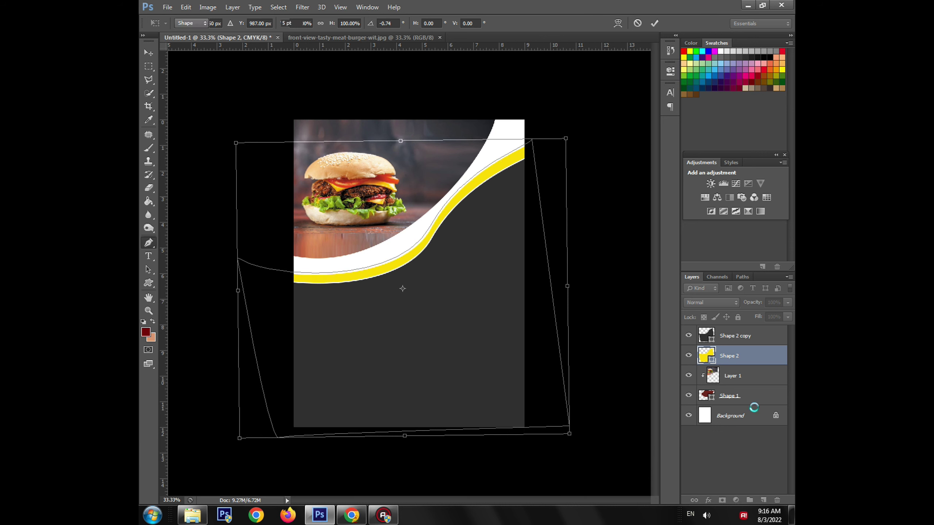
key("Return")
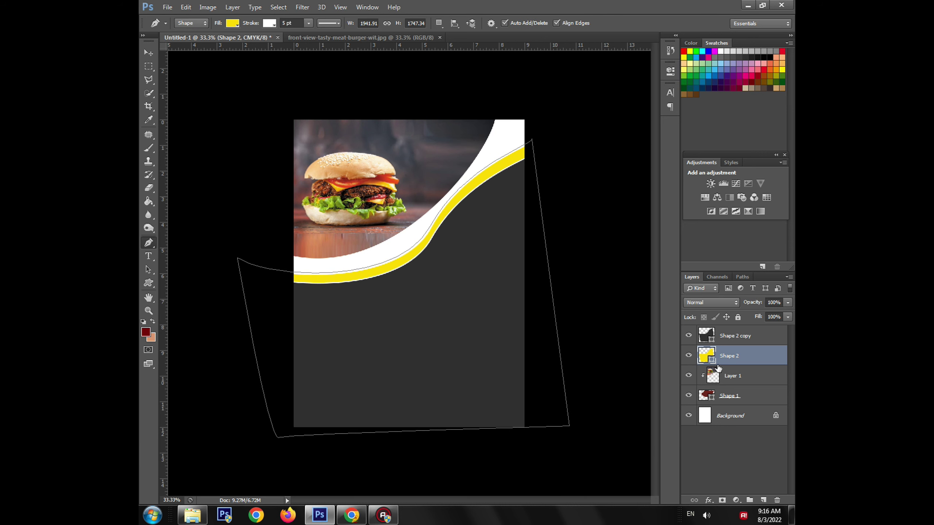
- Duplicate the yellow shape and recolor the underlying Shape 2 red, #ff0000
key("ctrl+j")
left_click(709, 375)
double_click(709, 376)
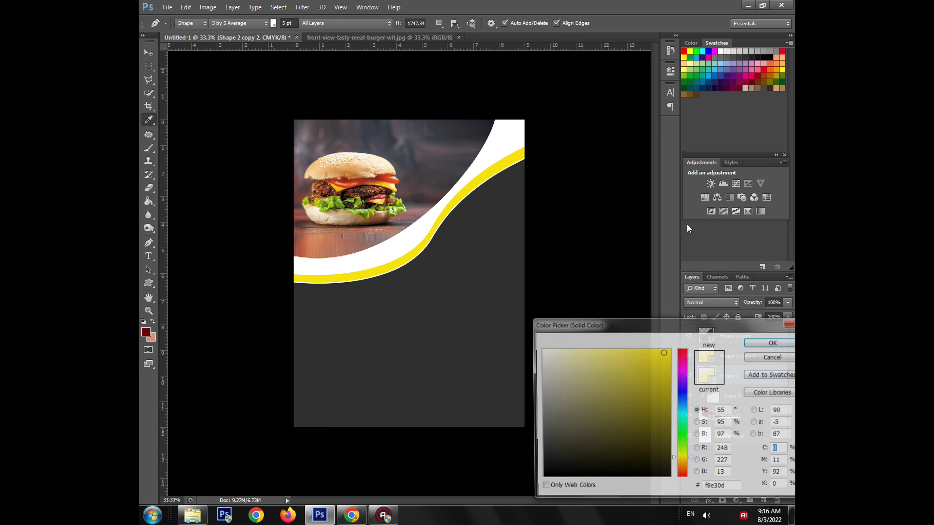
left_click(683, 51)
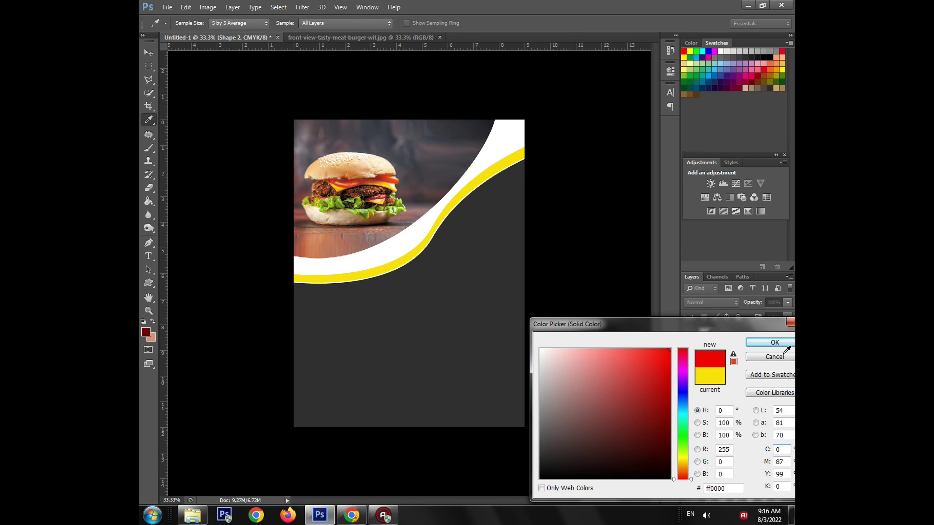
left_click(775, 343)
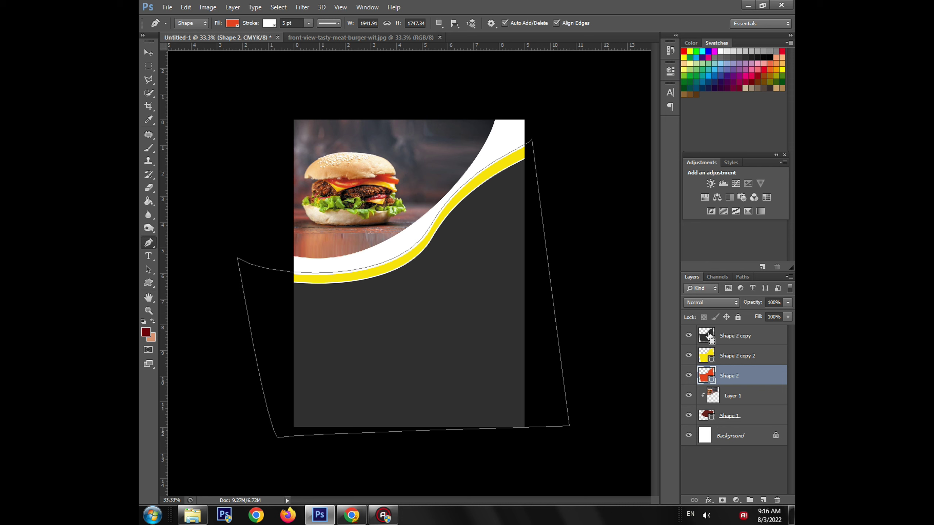
- Move the red shape up about 0.4 in so it forms a red band above the yellow one
key("ctrl+t")
left_click_drag(477, 349, 473, 337)
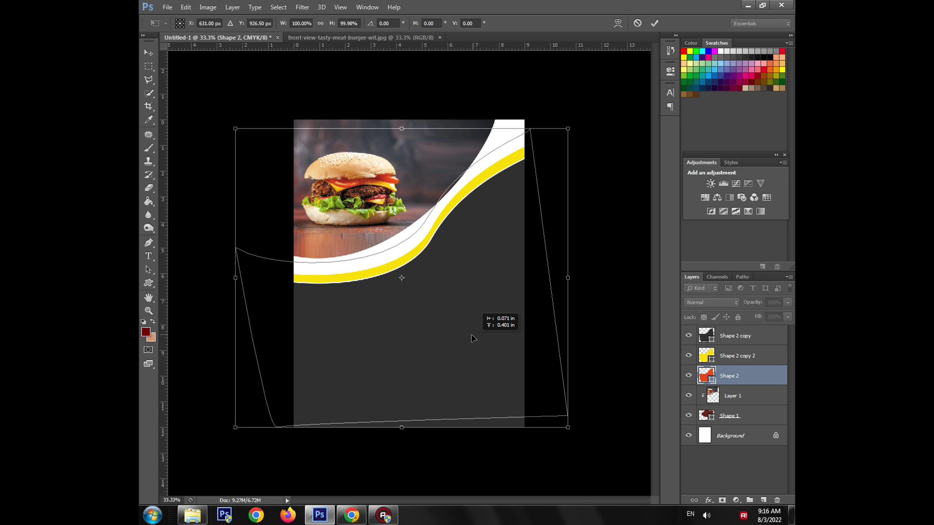
key("Return")
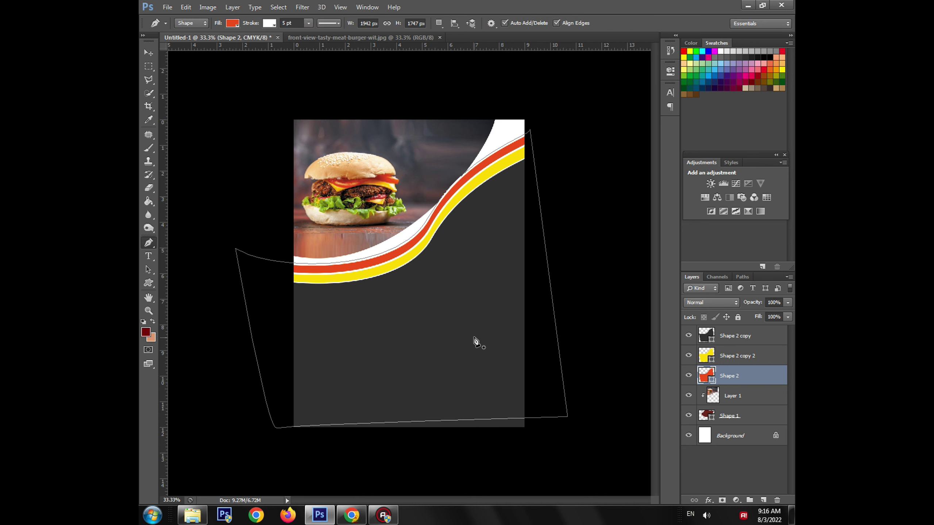
key("ctrl+plus")
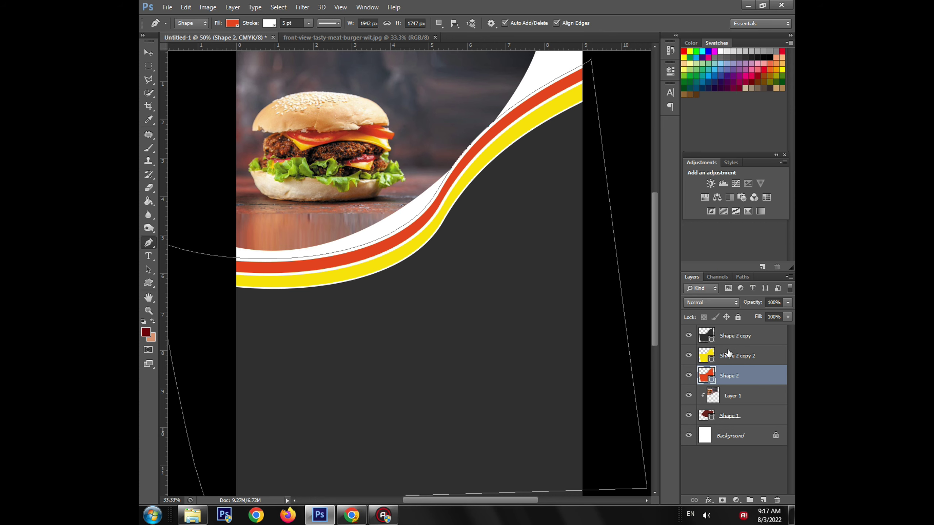
key("ctrl+minus")
- Nudge the dark gray, yellow and red shapes together down about 12 px, away from the burger photo
left_click(719, 336, "shift")
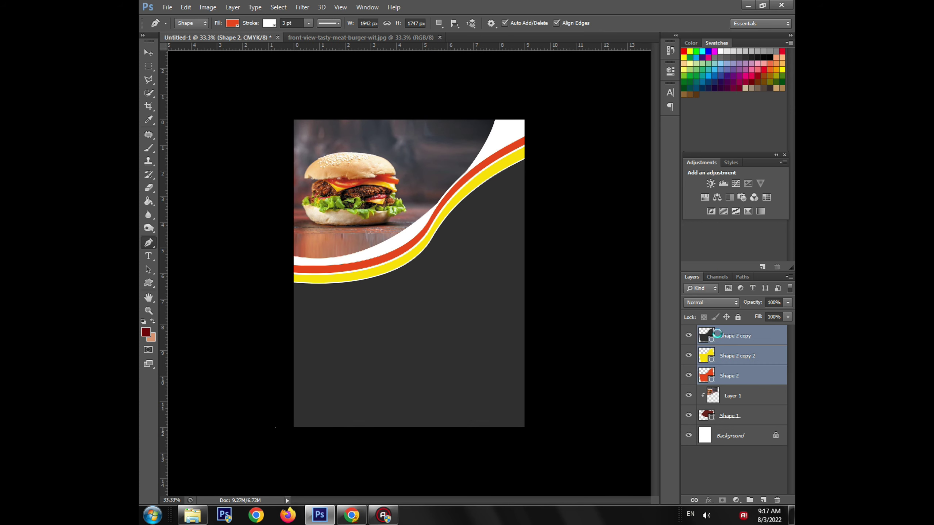
key("ctrl+t")
key("Down")
key("Down")
key("Down")
key("Down")
key("Down")
key("Down")
key("Down")
key("Down")
key("Down")
key("Down")
key("Down")
key("Down")
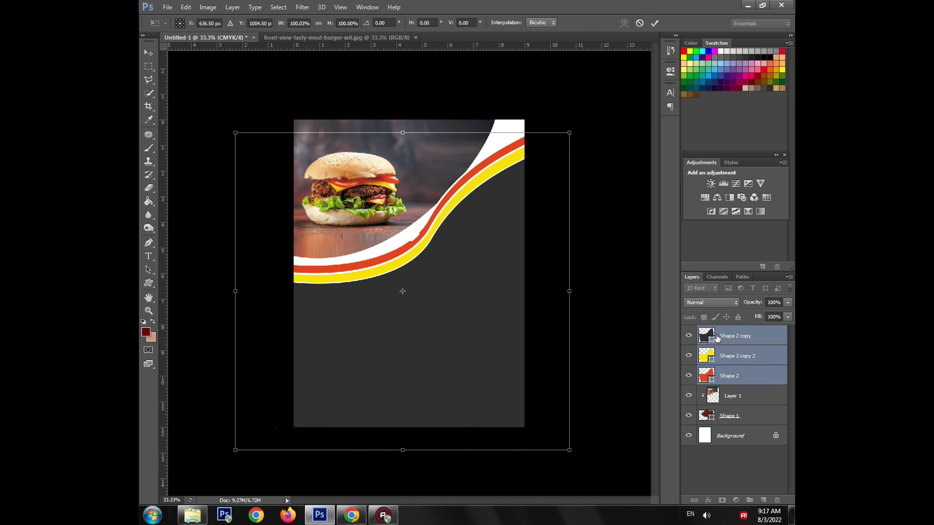
key("p")
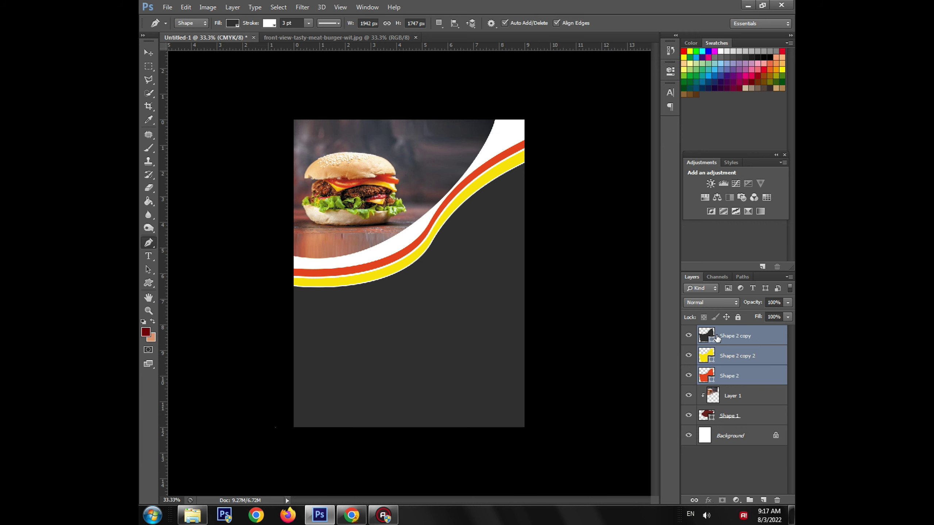
key("ctrl+plus")
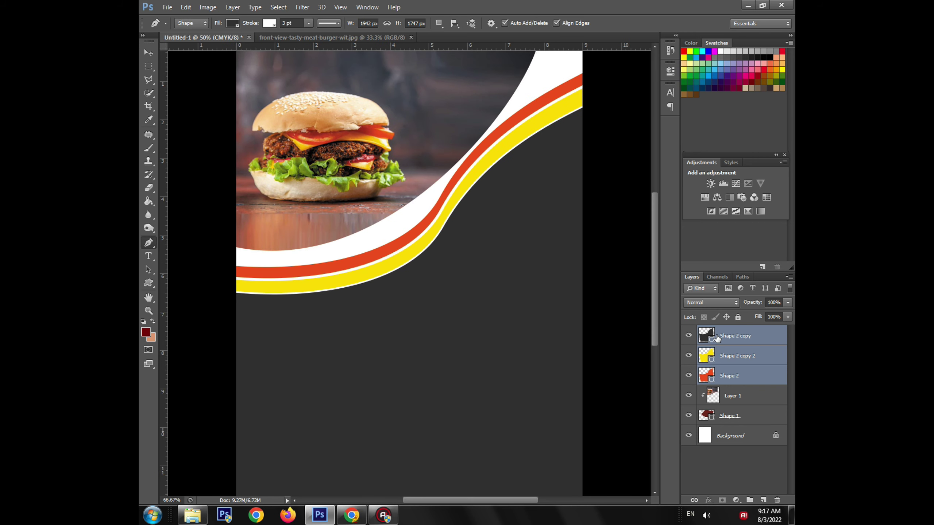
key("ctrl+plus")
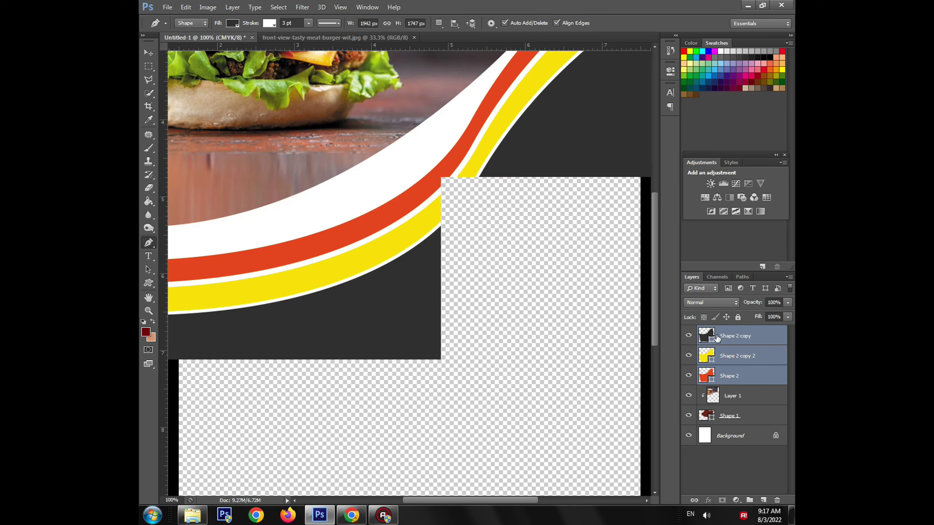
key("ctrl+minus")
key("ctrl+minus")
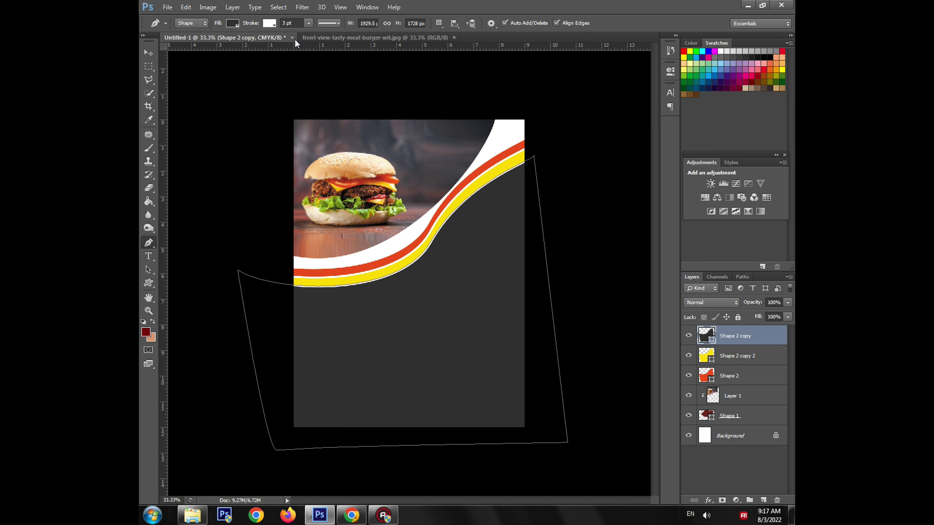
- Set the dark gray shape's stroke width to 5 pt
left_click(286, 23)
key("Return")
left_click(148, 53)
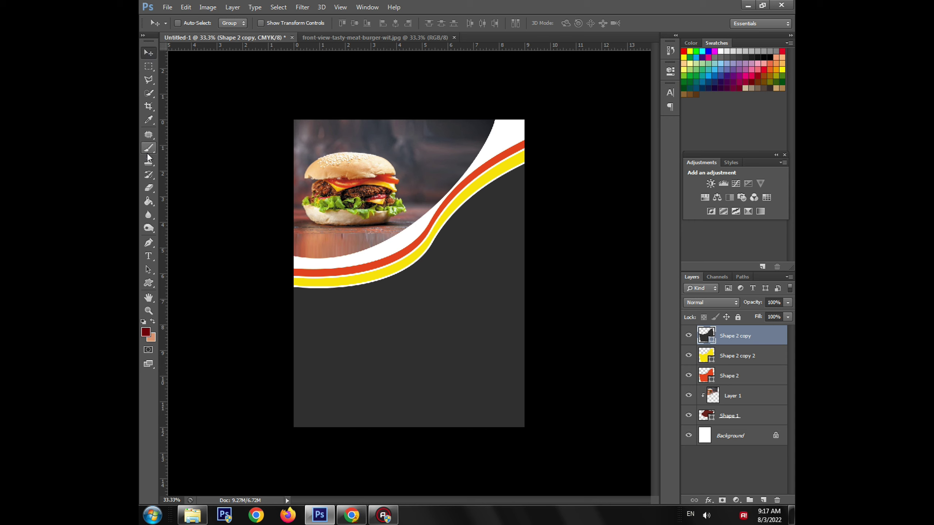
- Draw a dark red circle with a white outline on the dark gray area, near the flyer's right edge, using the Ellipse tool
left_click(148, 283)
right_click(149, 283)
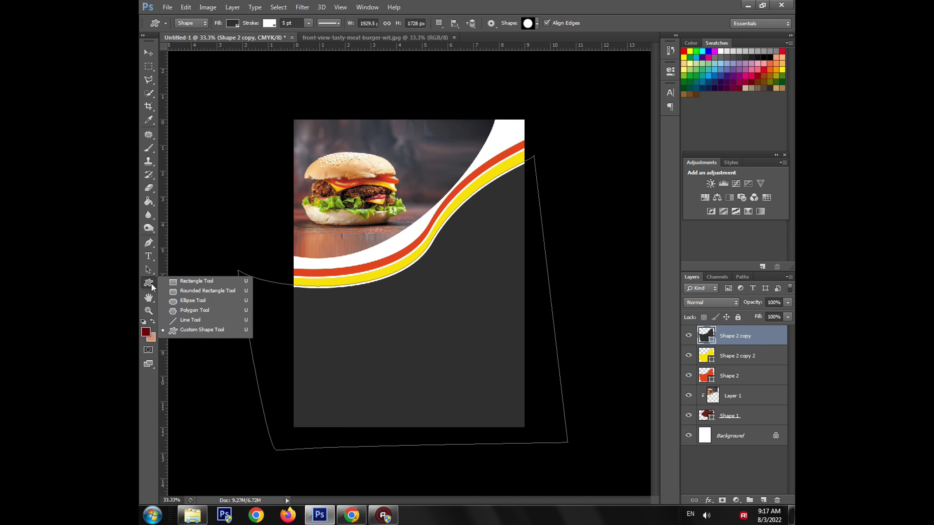
left_click(189, 300)
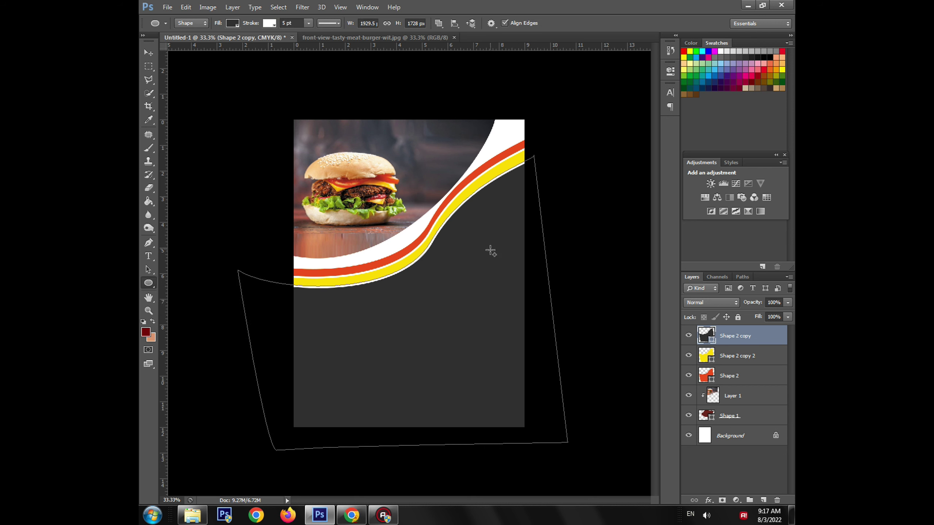
key("ctrl+shift+alt+n")
mouse_move(469, 250)
left_mouse_down()
mouse_move(500, 273)
mouse_move(482, 252)
left_mouse_up()
left_click(148, 53)
- Duplicate the circle and move the copy down and to the left so it slightly overlaps the original
key("ctrl+j")
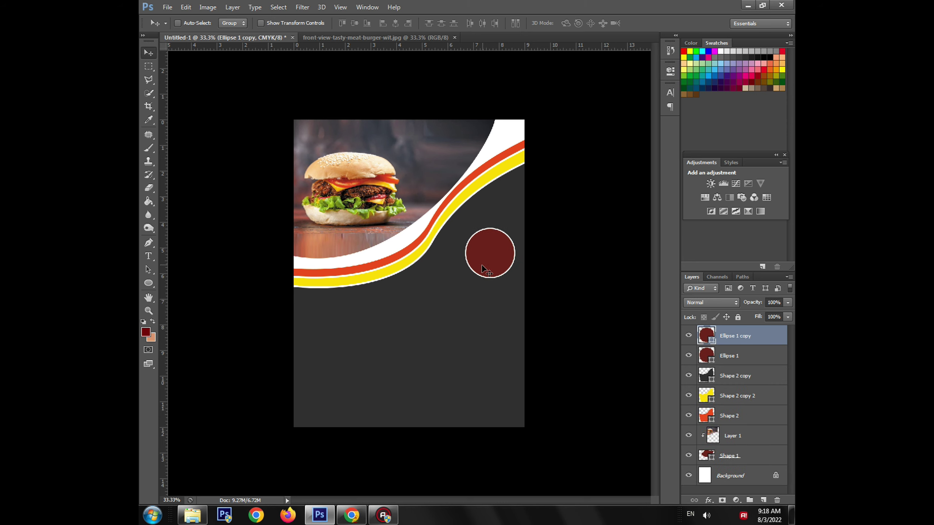
key("ctrl+t")
left_click_drag(480, 272, 451, 289)
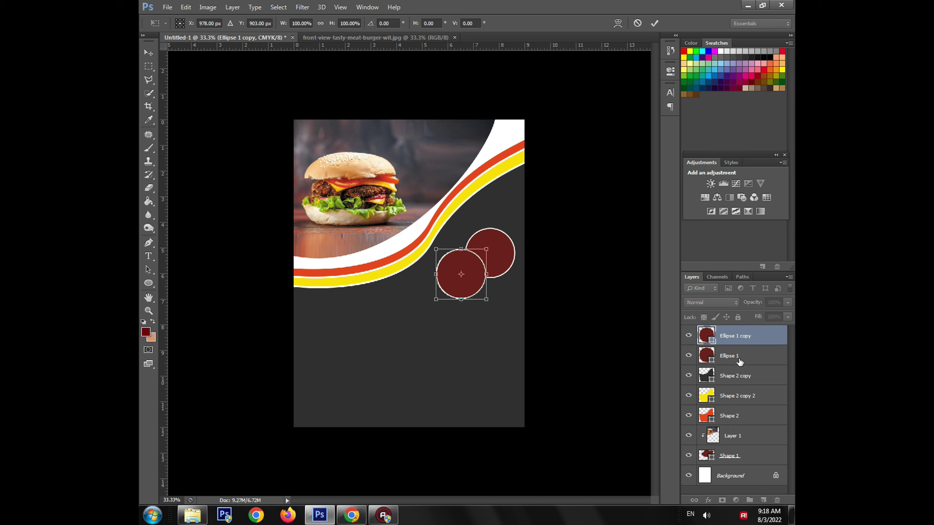
key("Return")
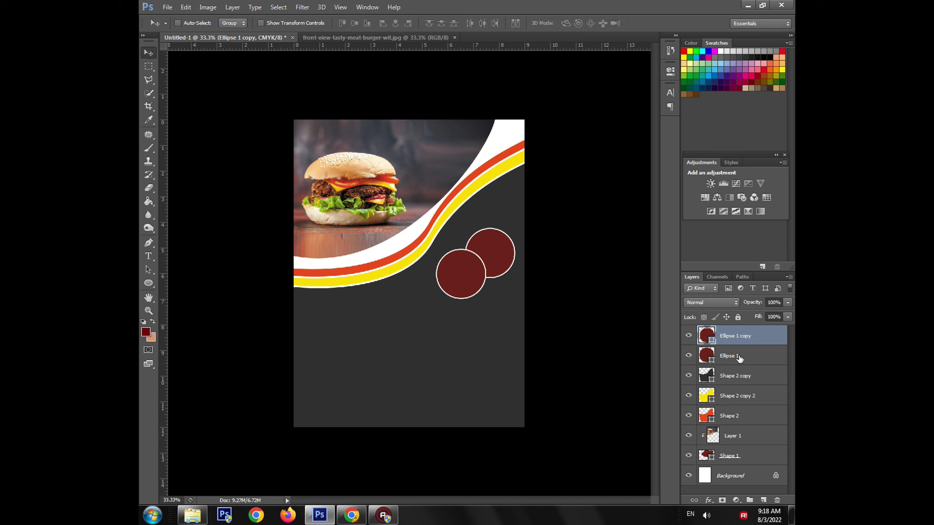
- Scale both circles up together to about 119% and shift them slightly to the left
left_click(739, 358, "shift")
key("ctrl+t")
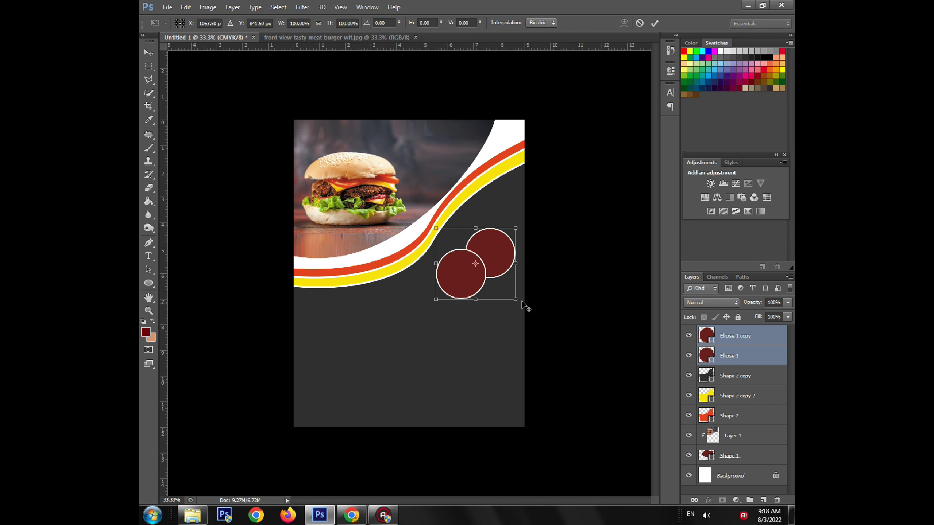
left_click_drag(515, 299, 522, 309)
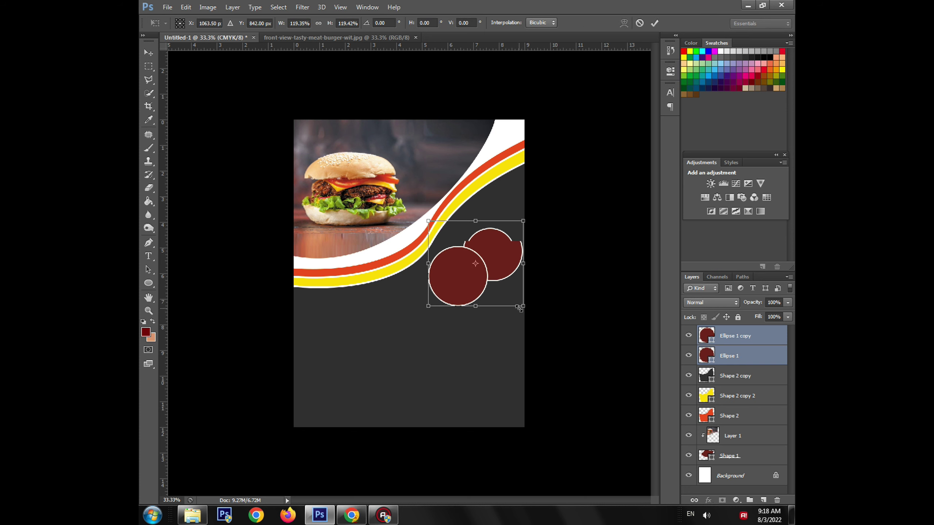
left_click_drag(485, 283, 483, 284)
key("Return")
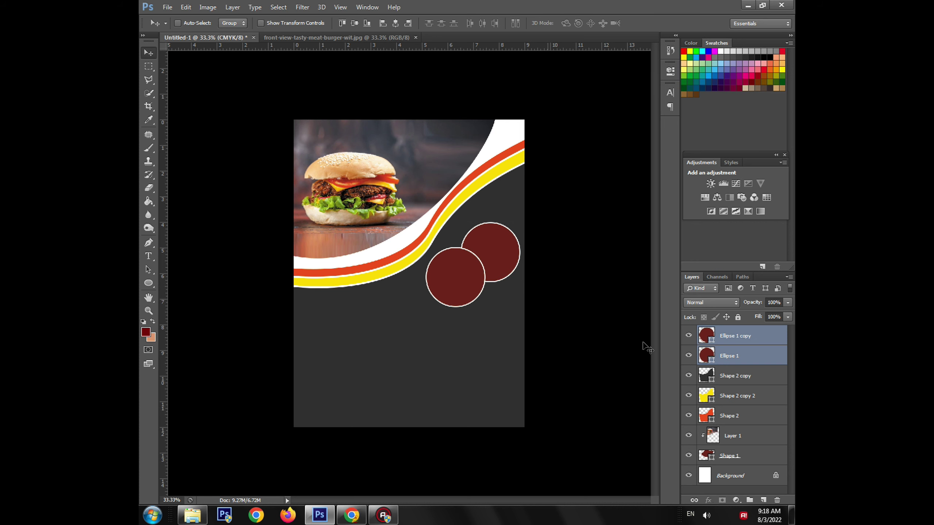
- Duplicate the second circle, Ellipse 1 copy, and place the new copy down and to the left as the third in the row
left_click(712, 359)
left_click(687, 335)
left_click(687, 336)
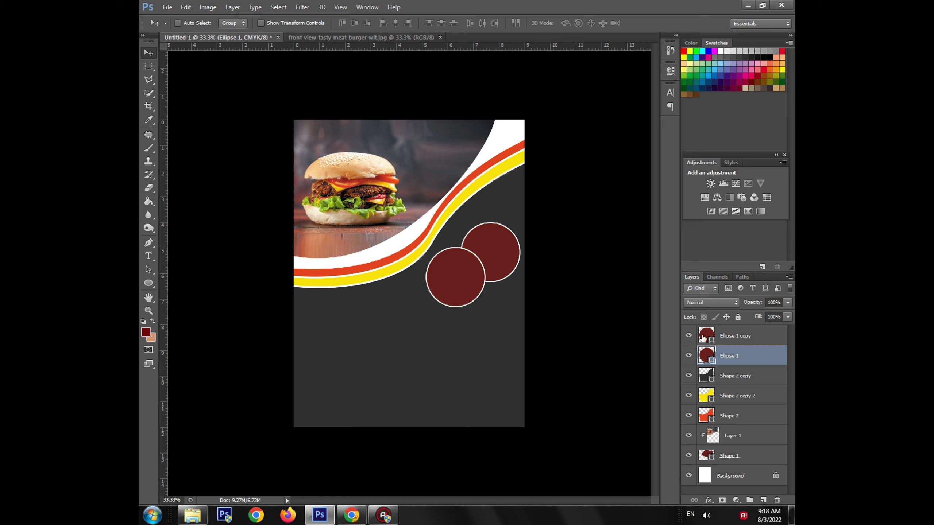
left_click(703, 338)
key("ctrl+j")
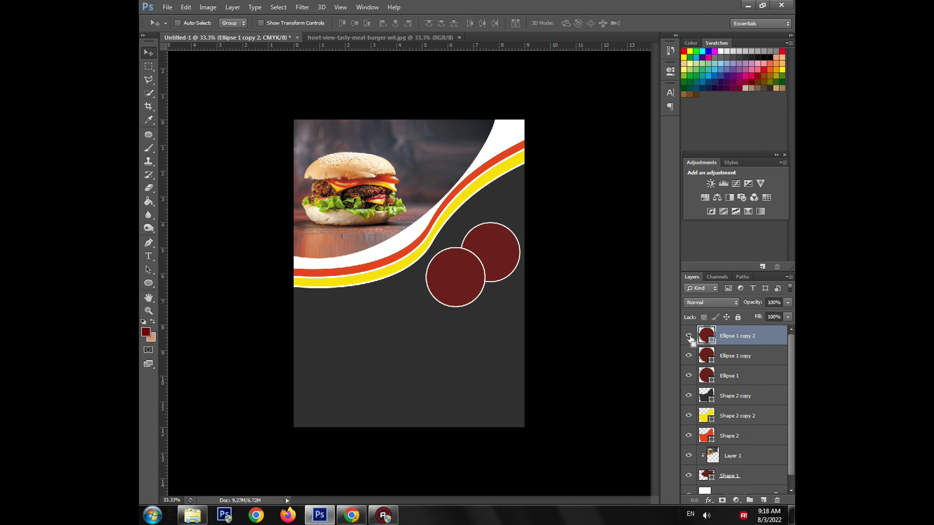
key("ctrl+t")
left_click_drag(458, 295, 420, 314)
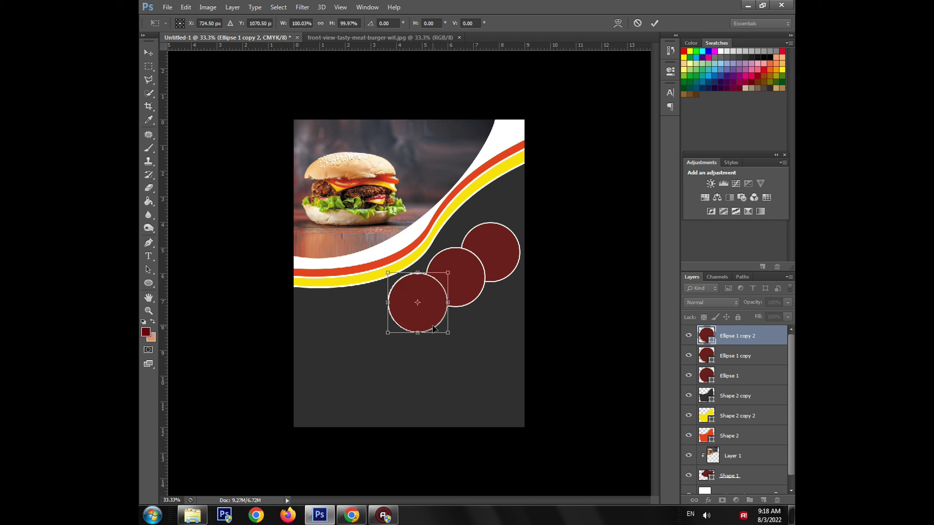
key("Return")
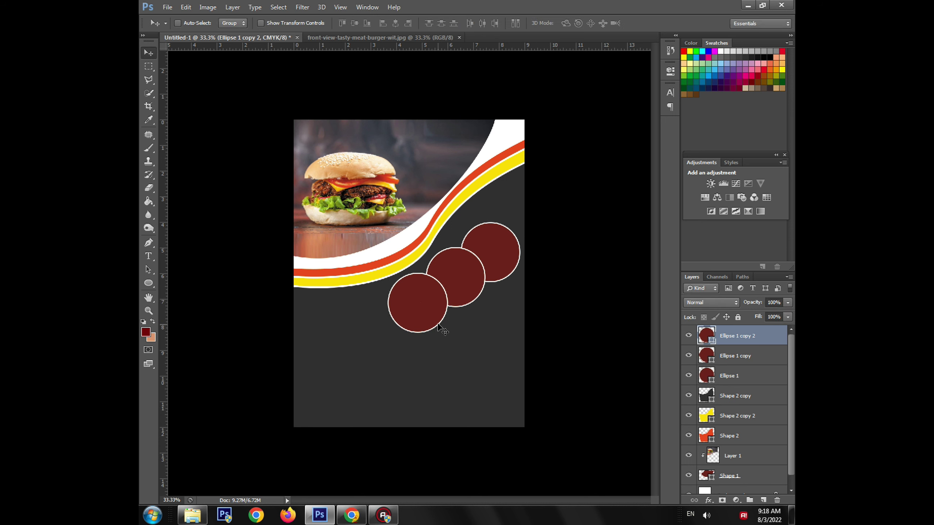
- Duplicate the third circle and place the copy down and to the left as the fourth in the row
key("ctrl+alt+t")
left_click_drag(420, 318, 382, 334)
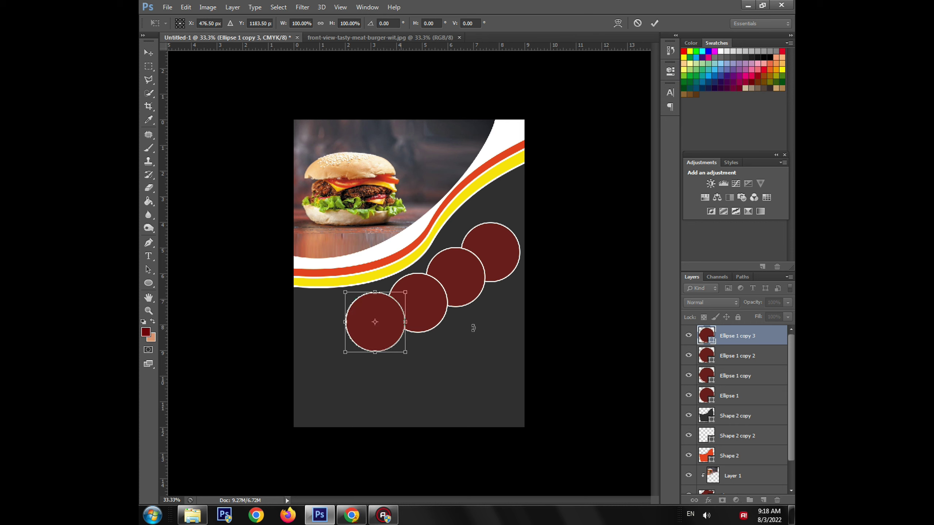
key("Return")
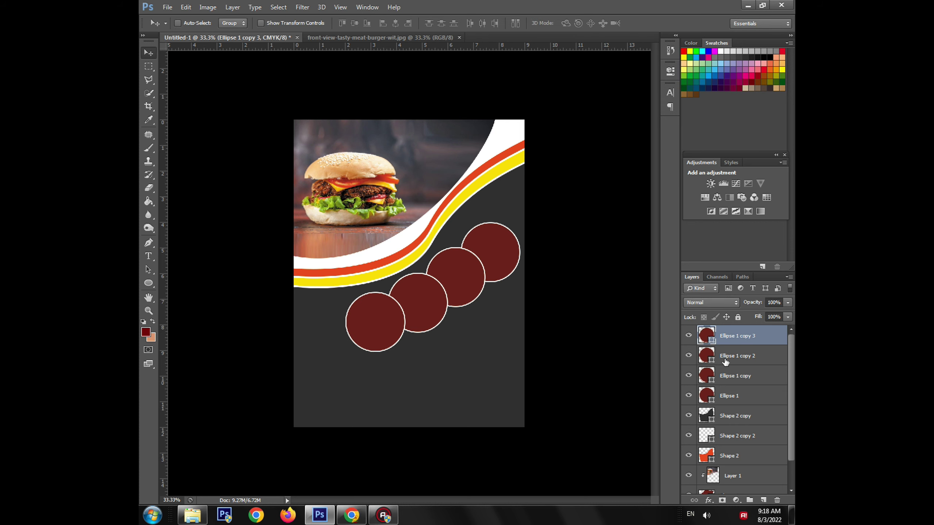
- Move the first and second circles up and to the right to follow the curve of the yellow band
key("alt+bracketleft")
key("alt+bracketleft")
key("alt+bracketleft")
left_click_drag(500, 248, 480, 271)
left_click(731, 375)
- Move the third and fourth circles to the right and slightly up to close the gap in the overlapping row
left_click(713, 362)
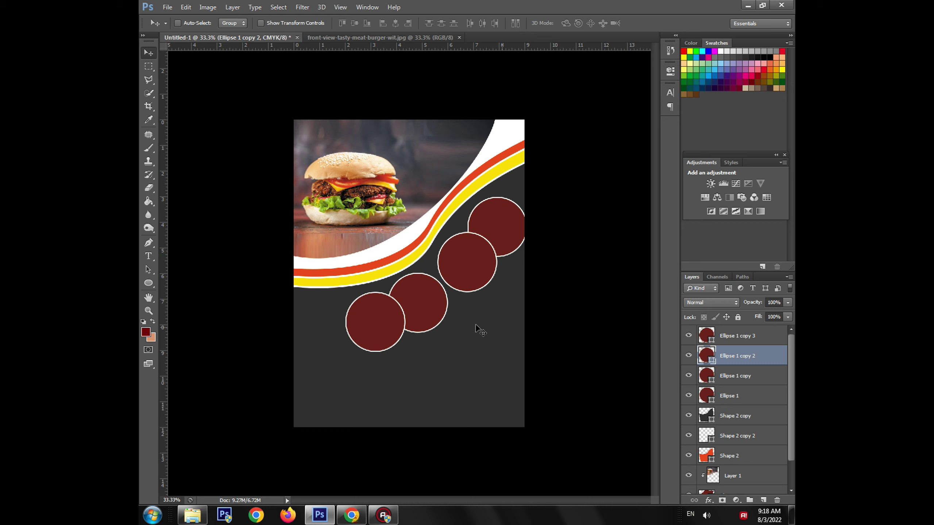
left_click_drag(445, 310, 454, 298)
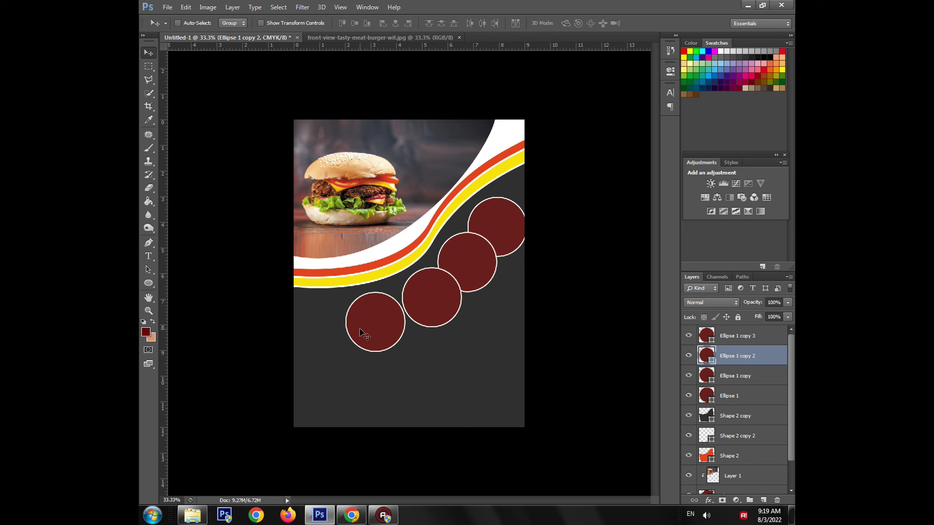
left_click(709, 337)
left_click_drag(379, 317, 384, 317)
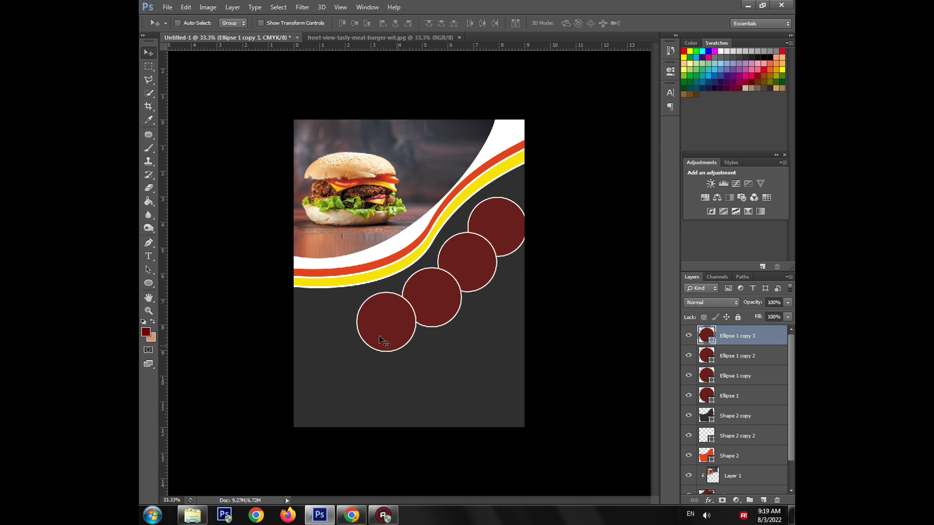
key("ctrl+t")
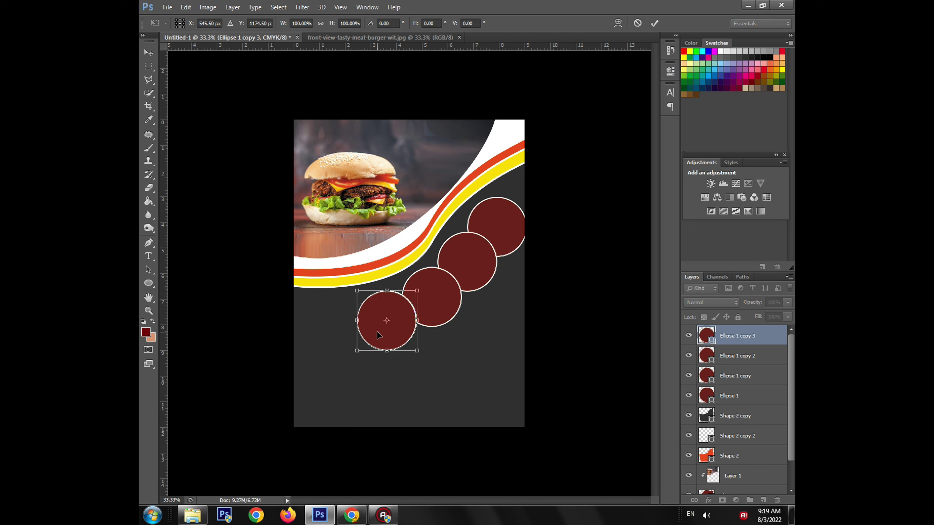
key("Return")
- Duplicate the fourth circle and move the copy left and slightly down as the fifth circle of the curved row
key("ctrl+j")
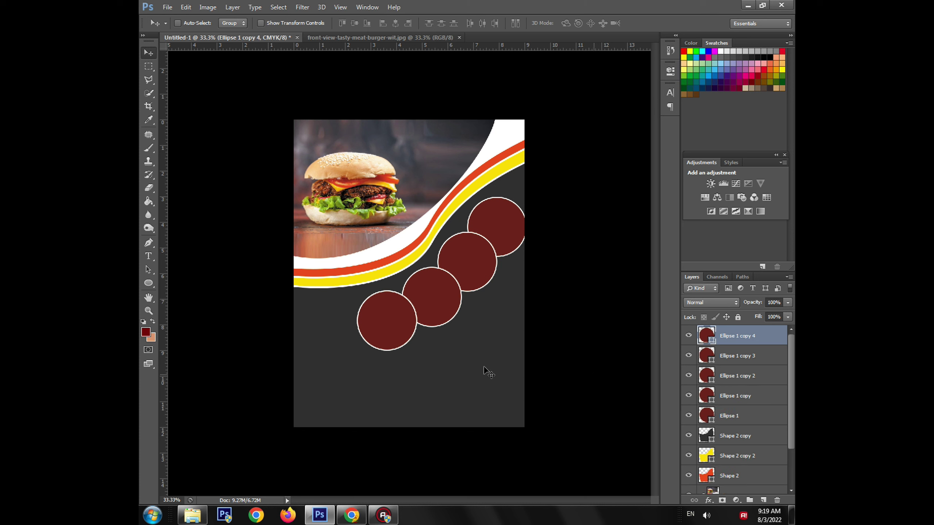
left_click_drag(389, 326, 337, 332)
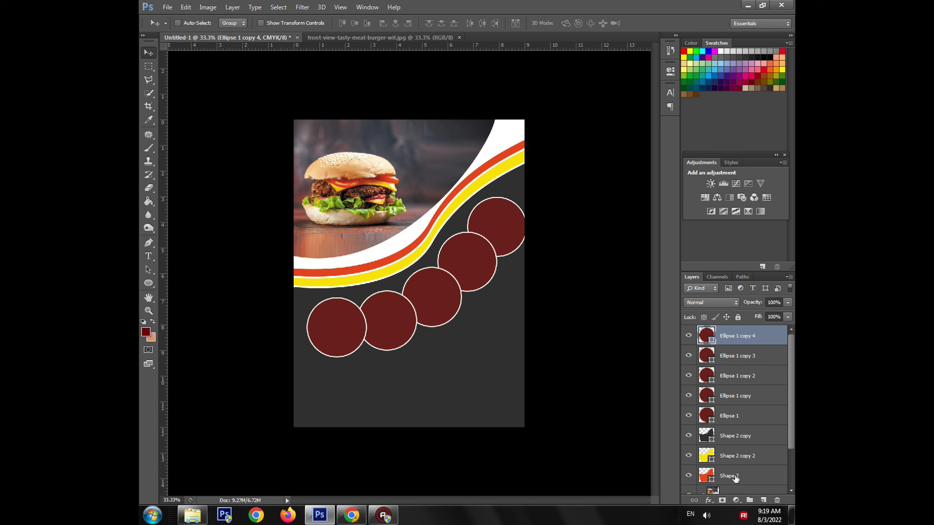
- Select the Ellipse 1 layer and close the front-view-tasty-meat-burger image document
left_click(706, 415)
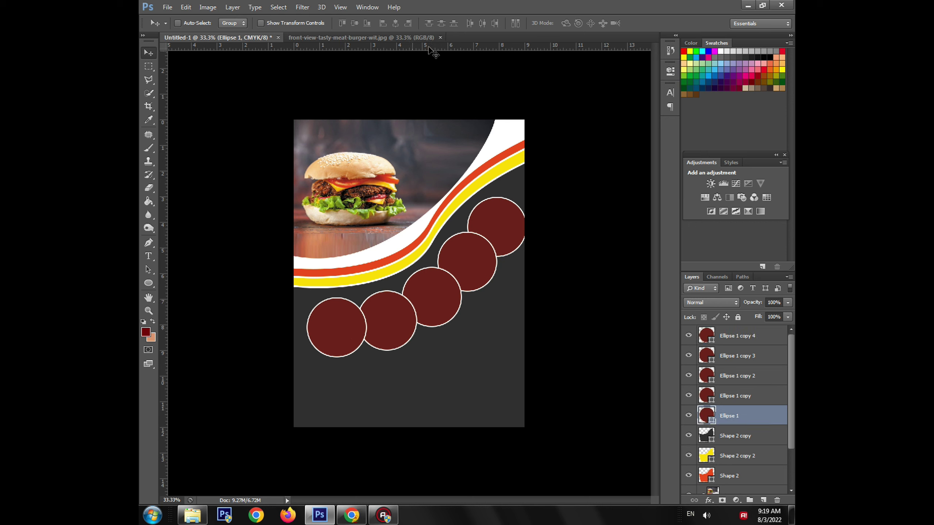
left_click(439, 37)
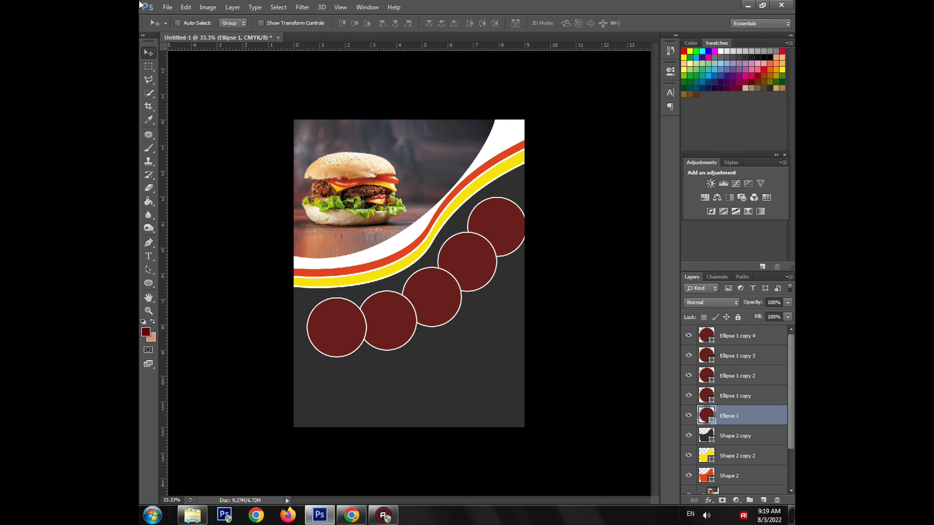
- Open the images Capture, ChickenKastooriBoti, ChickenManchurian, fast-food-bio-tortilla and pizza together, leaving out the front-view burger photo
left_click(171, 8)
left_click(176, 28)
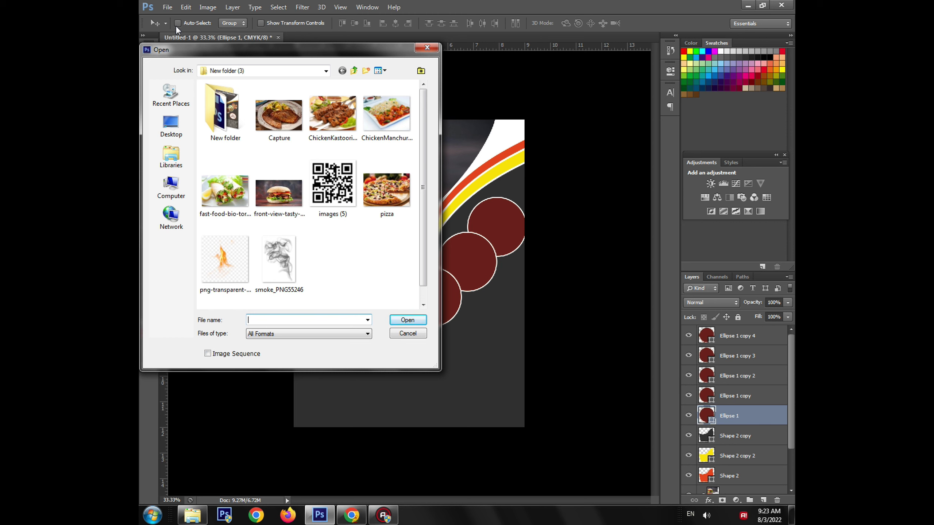
left_click(274, 266)
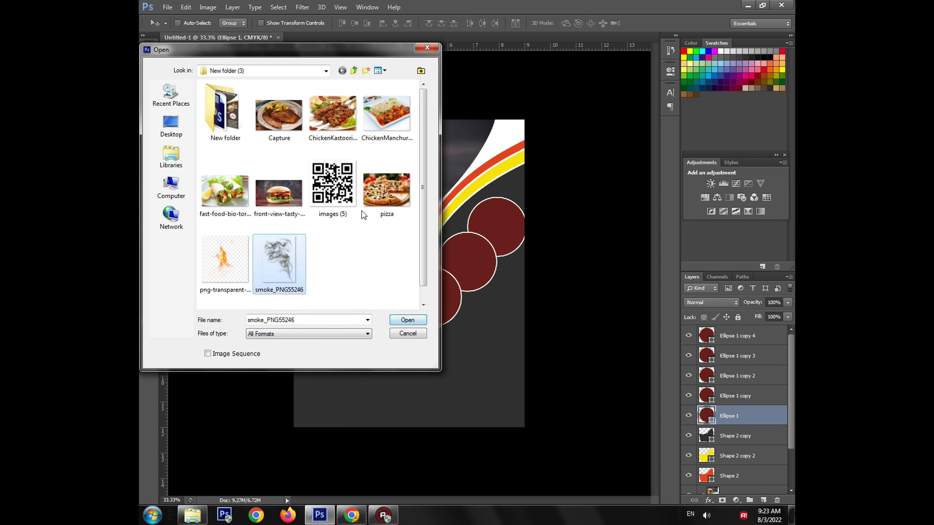
left_click(295, 119)
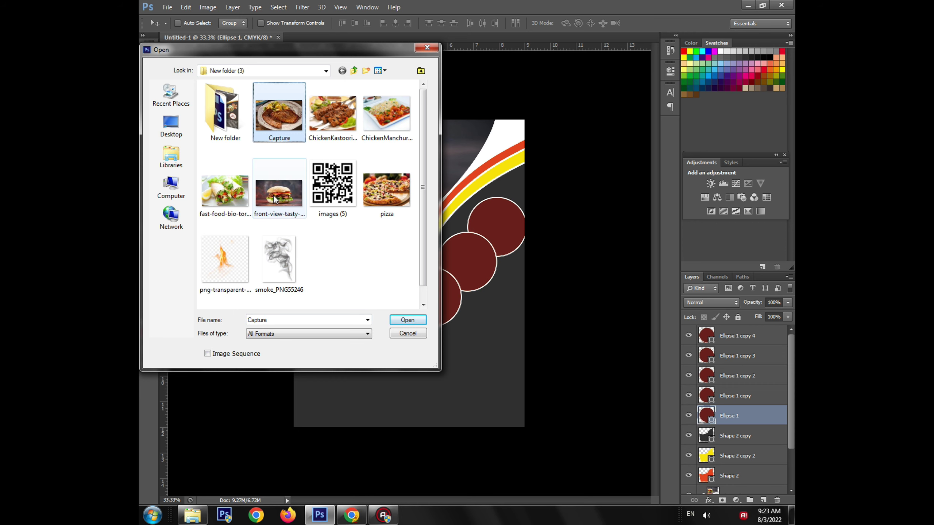
left_click(275, 199, "shift")
left_click(275, 199, "ctrl")
left_click(404, 201, "ctrl")
left_click(409, 321)
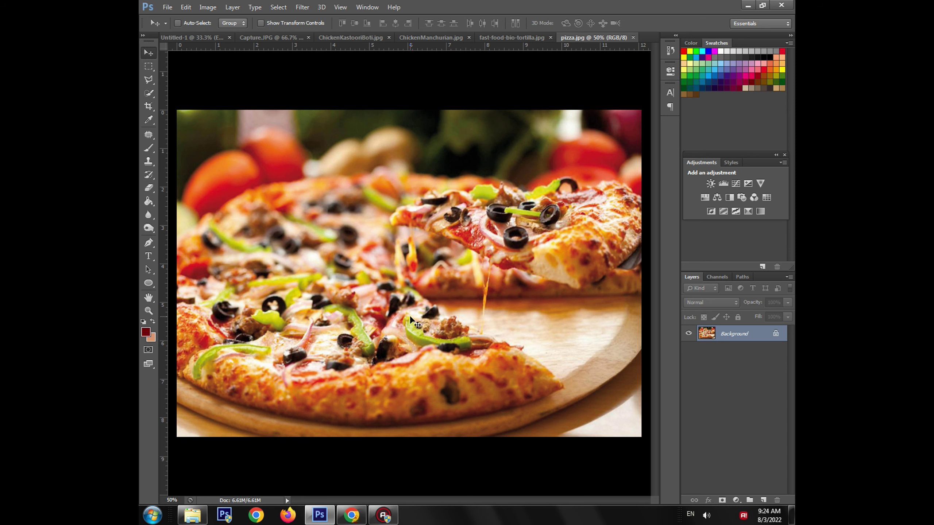
- Copy the whole pizza image into the flyer above Ellipse 1 and scale it down over the uppermost circle
key("ctrl+a")
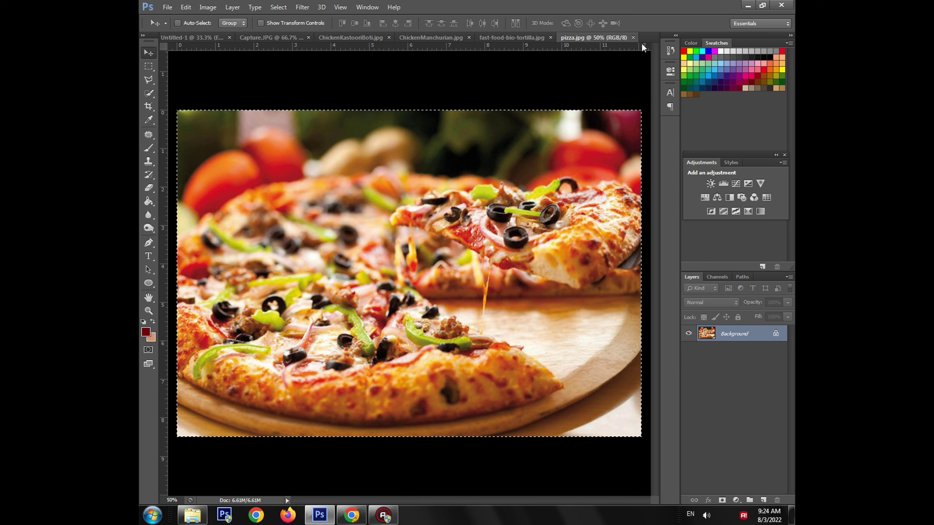
left_click(184, 39)
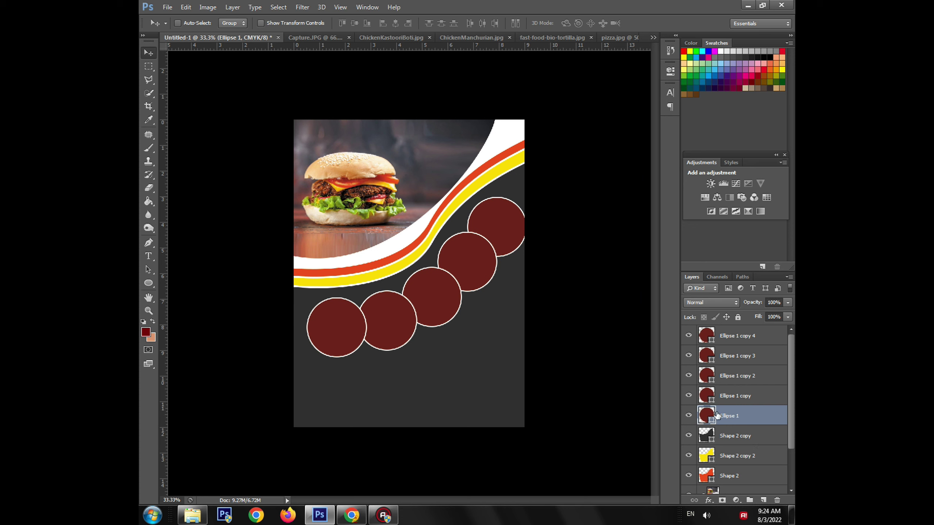
key("ctrl+v")
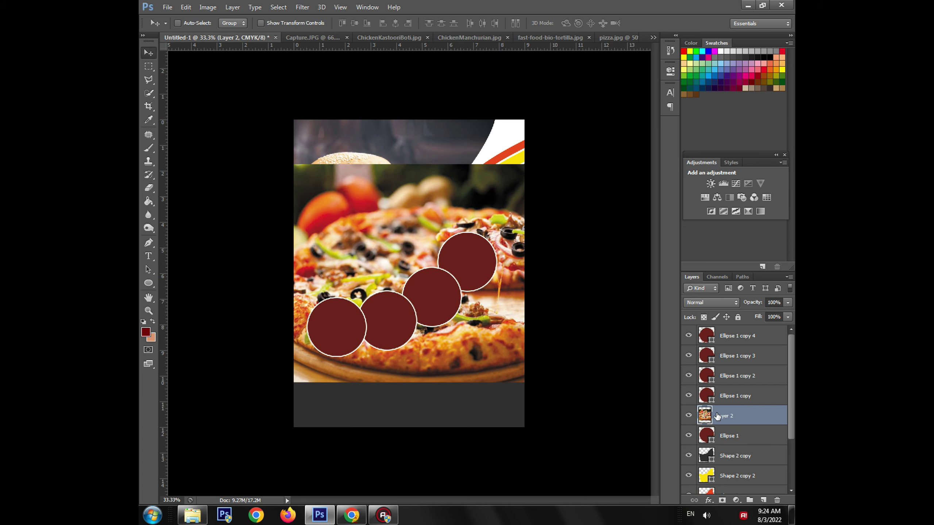
key("ctrl+t")
left_click_drag(603, 165, 513, 238)
key("Return")
- Clip the pizza layer to the Ellipse 1 circle and stretch it vertically until it fills the circle
right_click(510, 234)
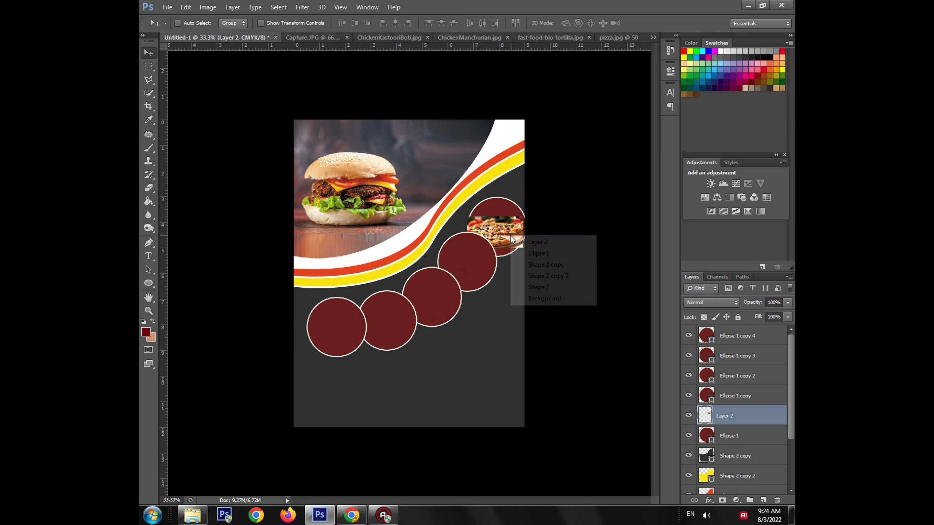
right_click(703, 419)
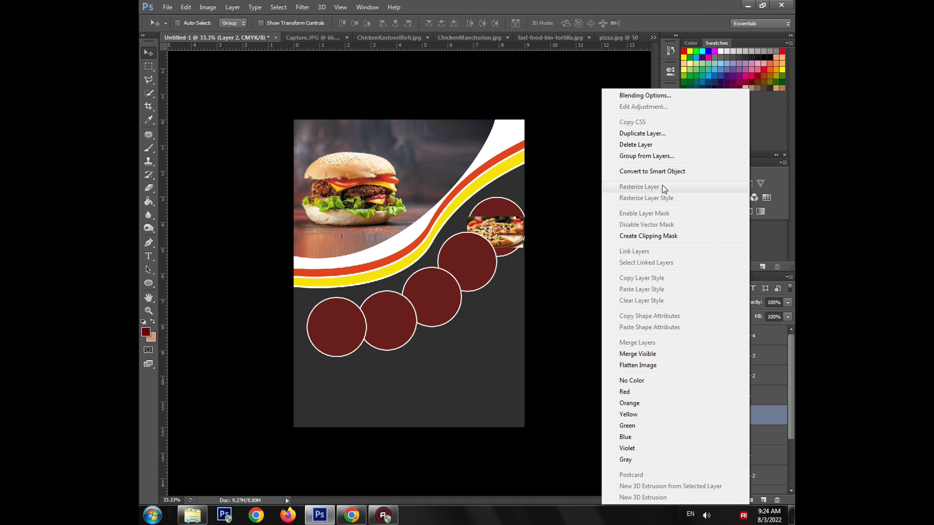
left_click(667, 236)
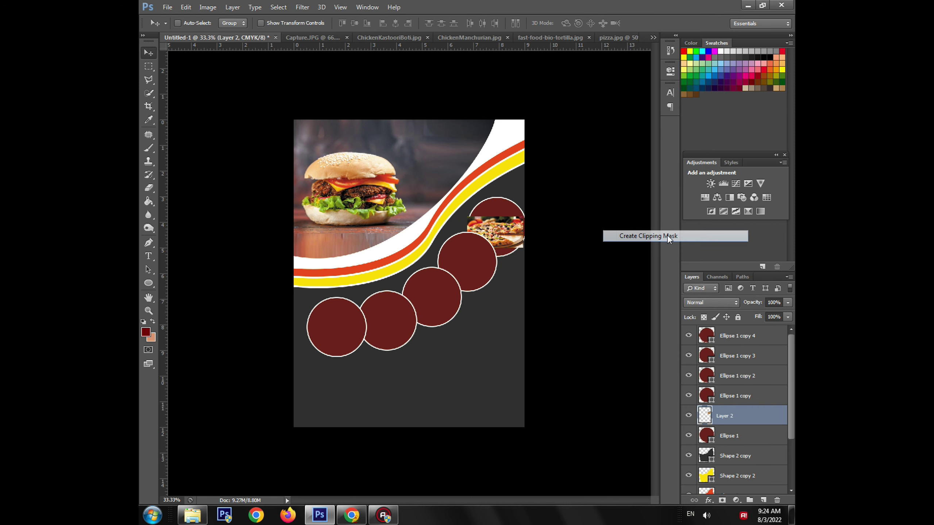
key("ctrl+t")
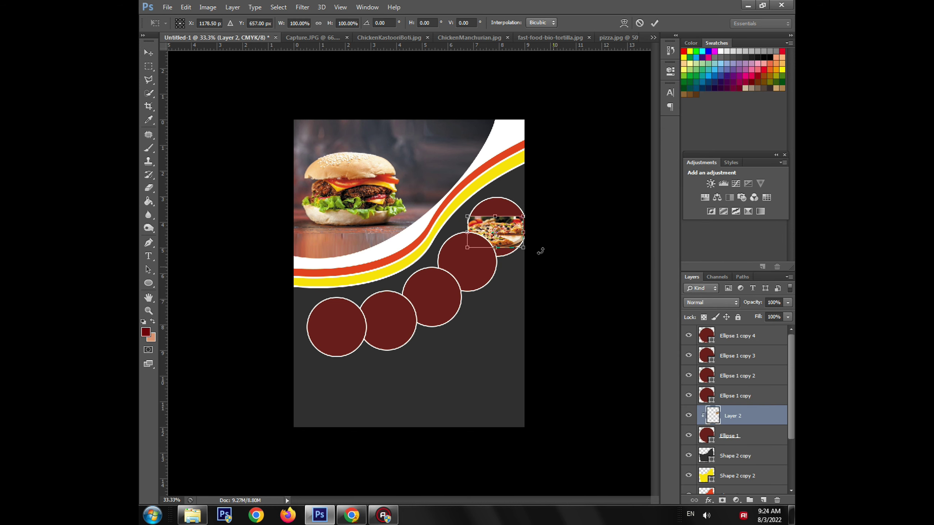
left_click_drag(495, 217, 496, 196)
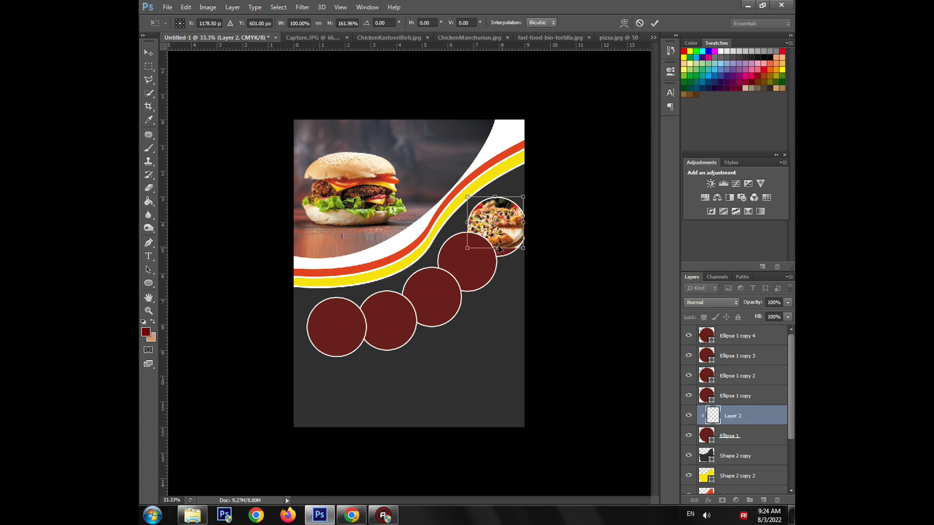
left_click_drag(495, 248, 498, 252)
key("Return")
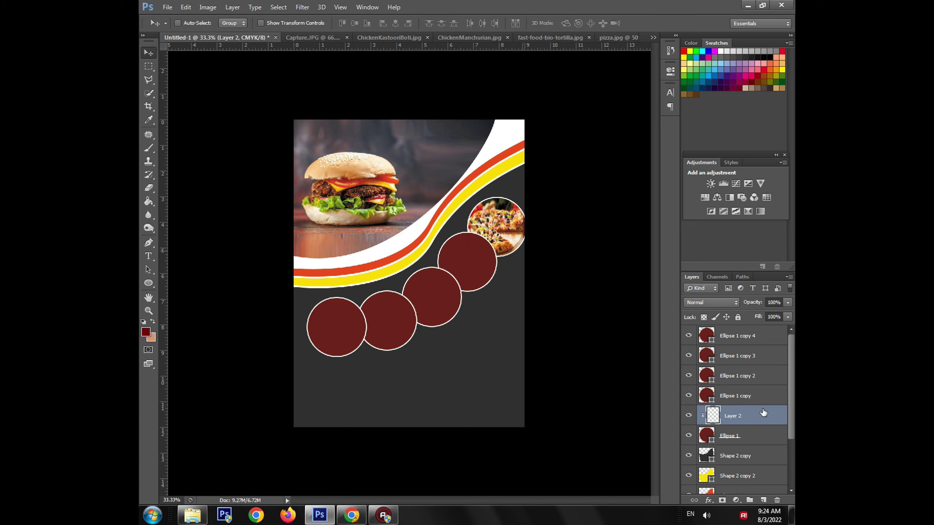
- Copy the fast-food-bio-tortilla image into the flyer above Ellipse 1 copy and scale it to about 12.4% over the second circle
left_click(717, 396)
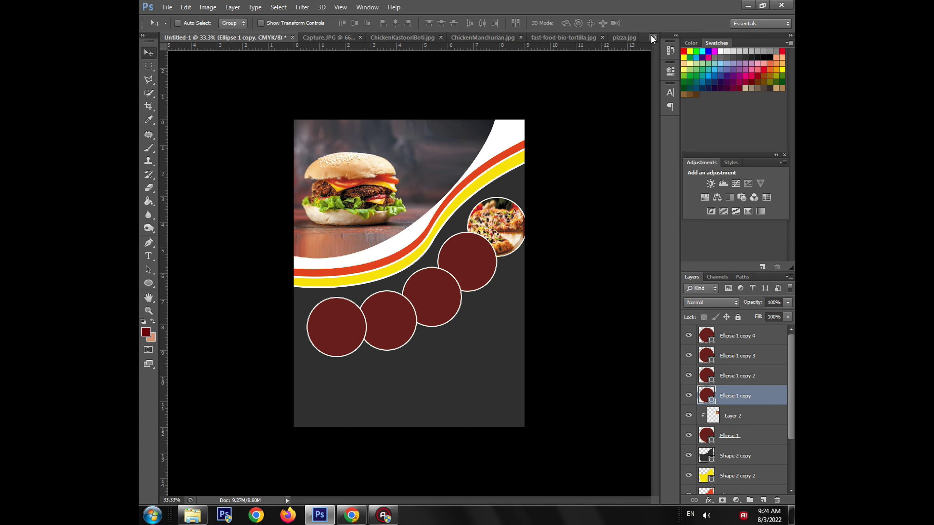
left_click(651, 36)
left_click(677, 89)
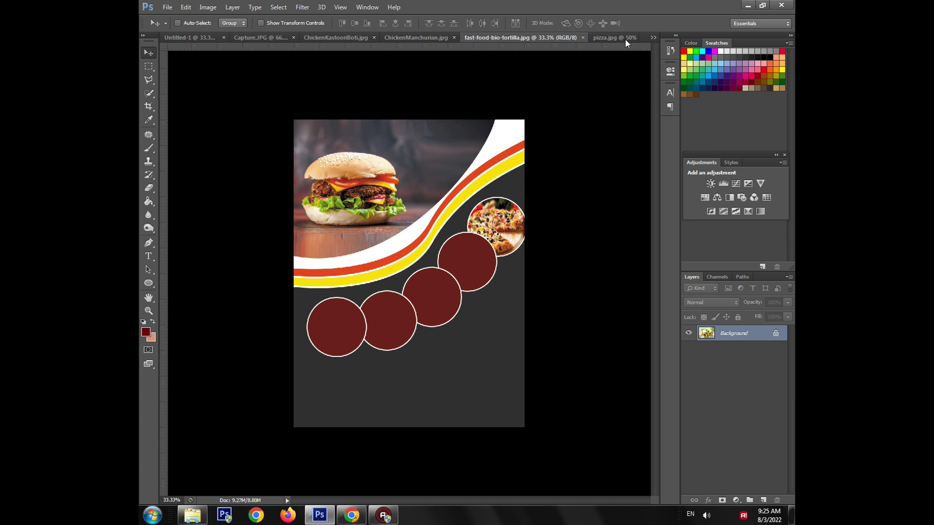
key("ctrl+a")
left_click(173, 37)
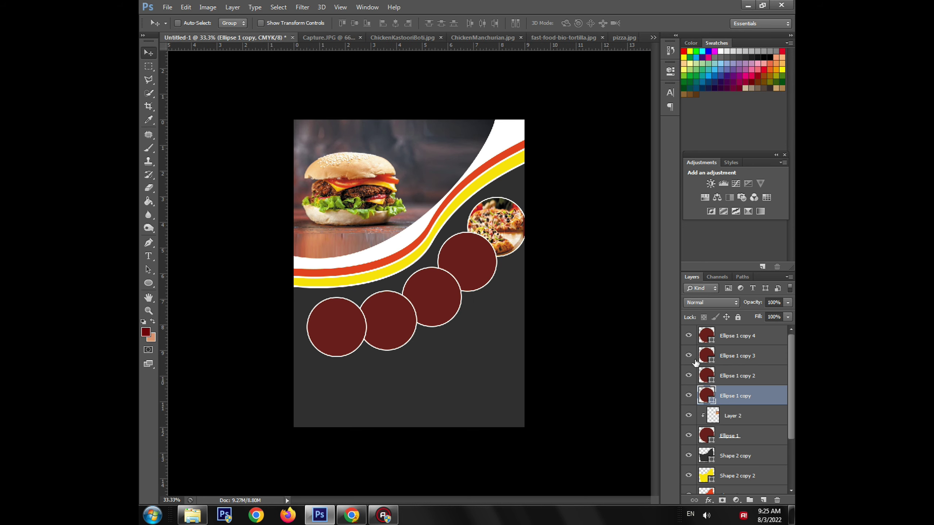
key("ctrl+v")
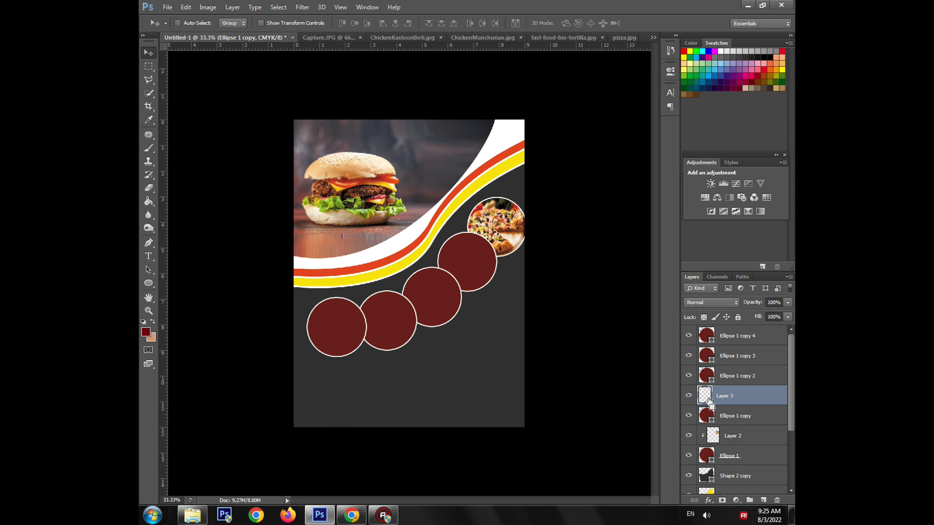
key("ctrl+t")
left_click_drag(649, 158, 495, 292)
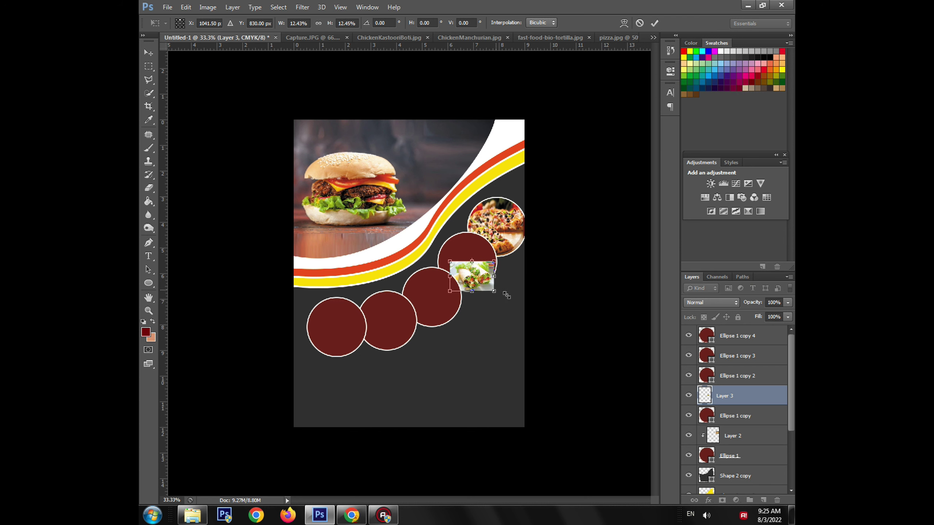
key("Return")
- Clip the tortilla layer to the Ellipse 1 copy circle and enlarge it to fill the circle
right_click(769, 396)
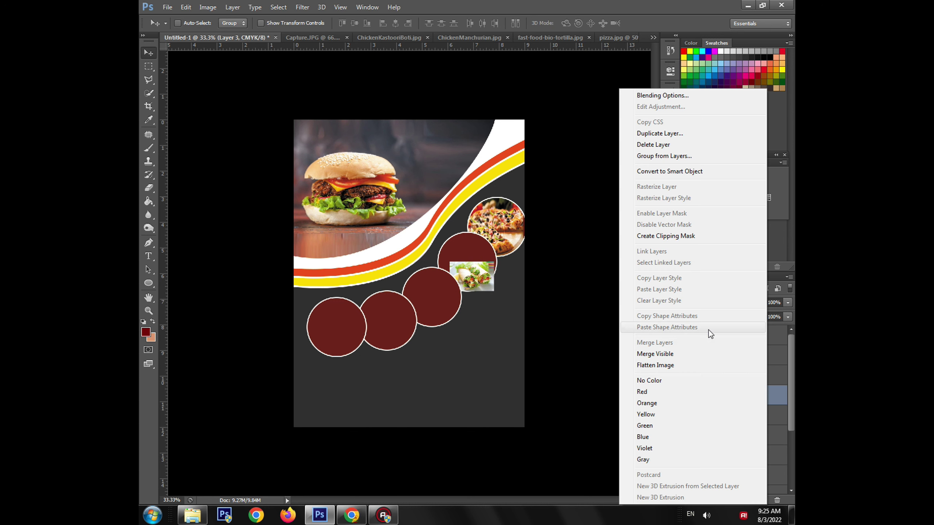
left_click(684, 237)
key("ctrl+t")
left_click_drag(466, 268, 468, 234)
key("Return")
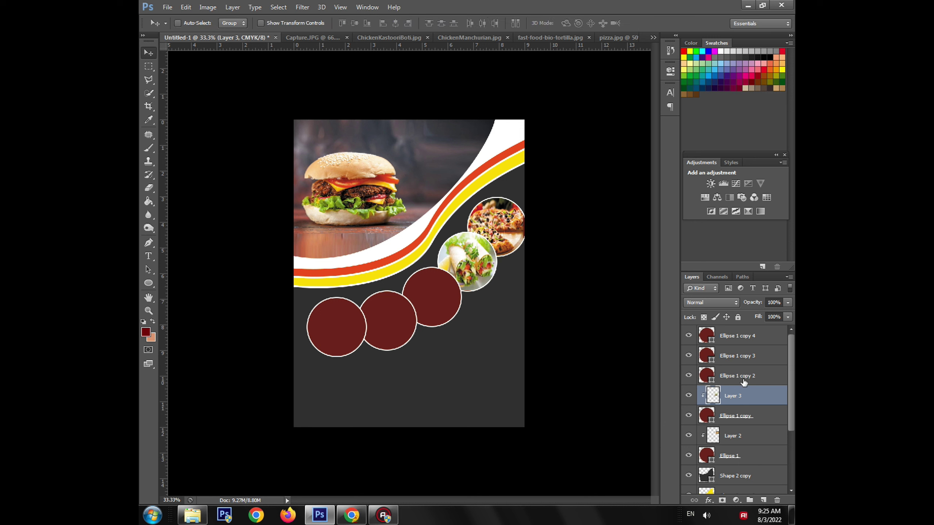
- Select the Ellipse 1 copy 2 layer and close the fast-food-bio-tortilla and pizza image documents
left_click(744, 381)
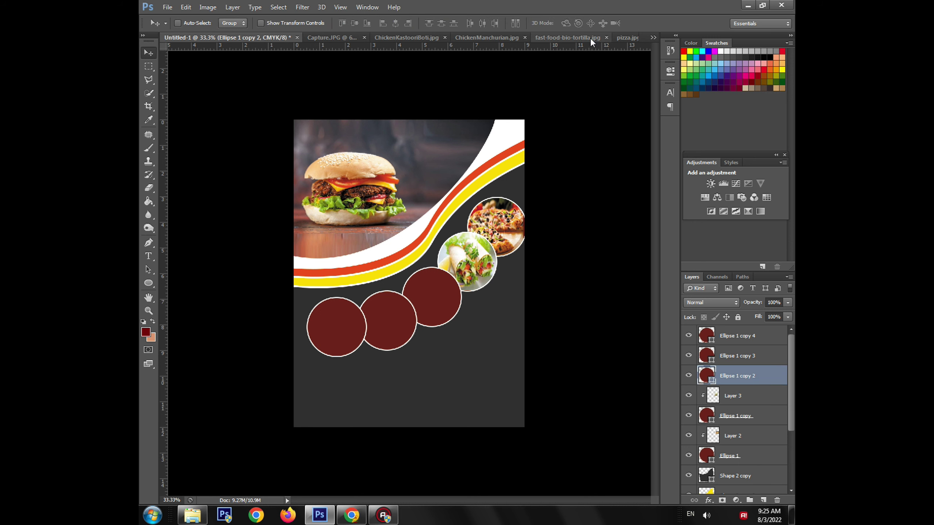
left_click(605, 37)
left_click(631, 37)
- Select the entire ChickenManchurian image and switch to the ChickenKastooriBoti image
left_click(568, 40)
key("ctrl+a")
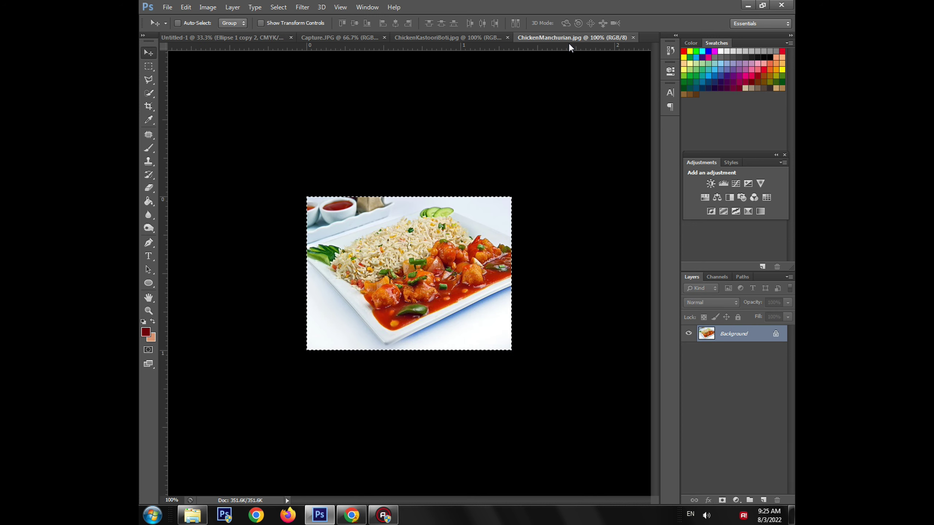
left_click(452, 38)
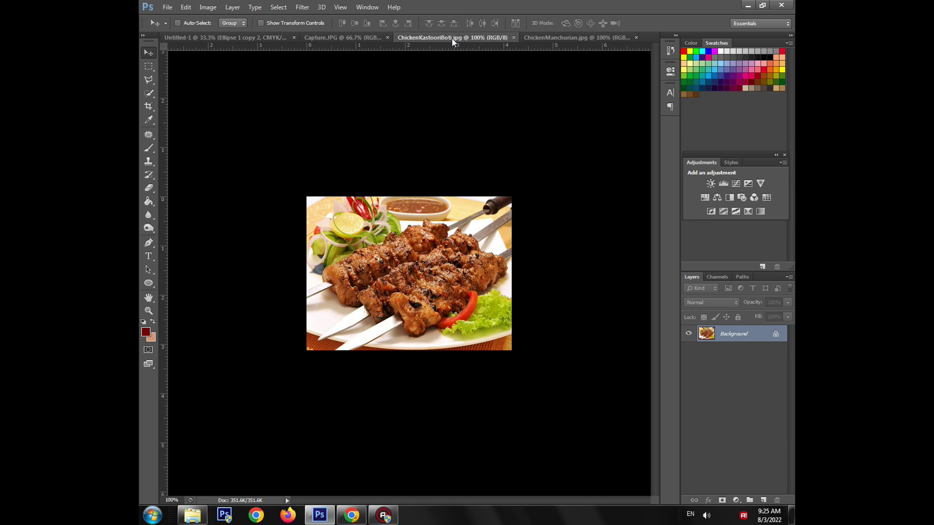
- Copy the Capture steak image into the flyer above Ellipse 1 copy 2 and resize it to about 30.7% width and 40.3% height over the third circle
left_click(348, 38)
key("ctrl+a")
left_click(213, 38)
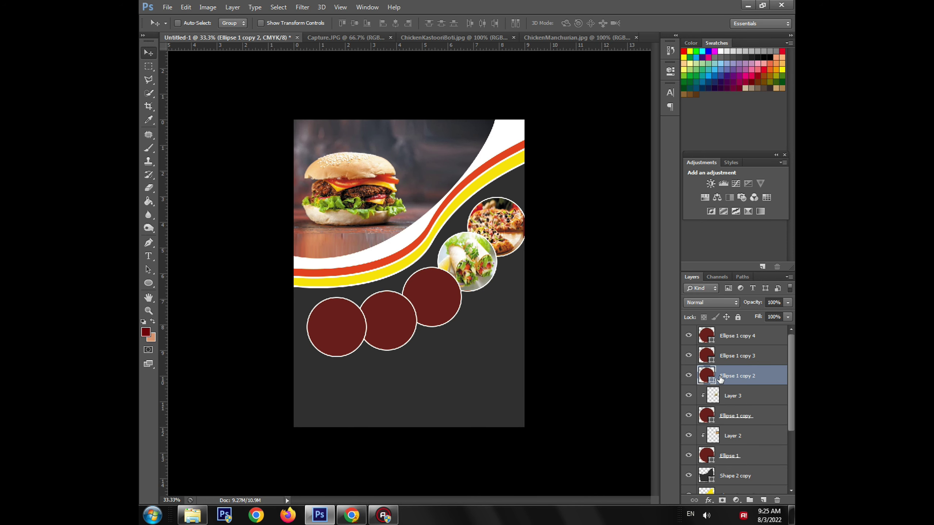
key("ctrl+v")
key("ctrl+t")
left_click_drag(523, 195, 456, 243)
left_click_drag(433, 288, 461, 297)
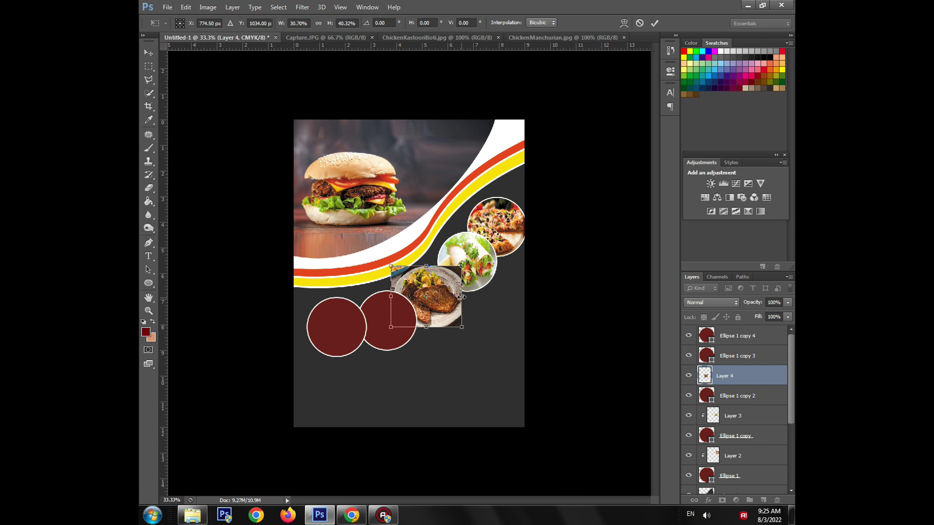
key("Return")
- Clip the steak layer to the Ellipse 1 copy 2 circle and narrow it to about 84.6% width to fit the circle
right_click(744, 376)
left_click(661, 234)
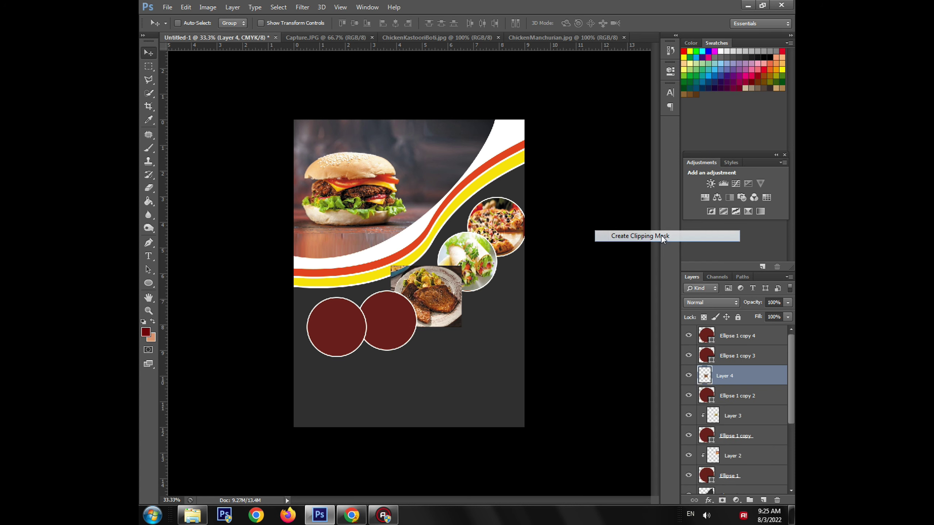
key("ctrl+t")
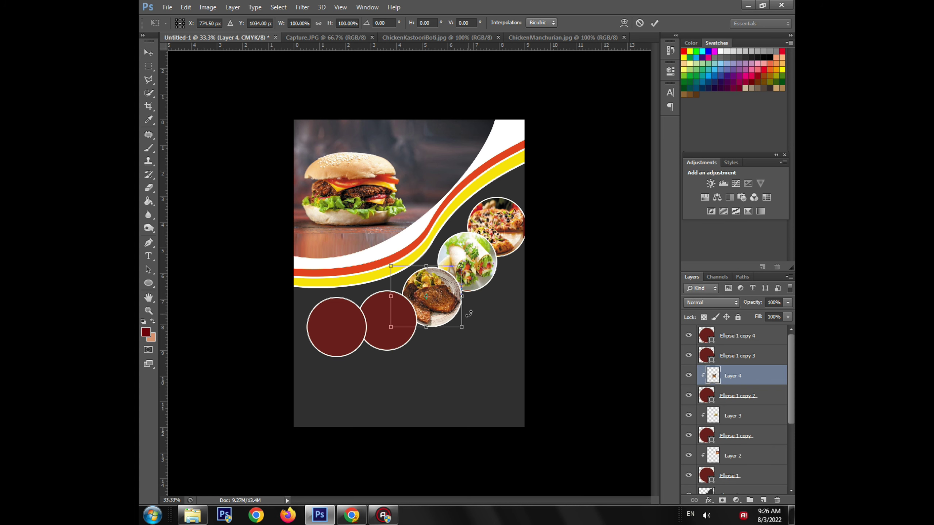
left_click_drag(395, 298, 400, 300)
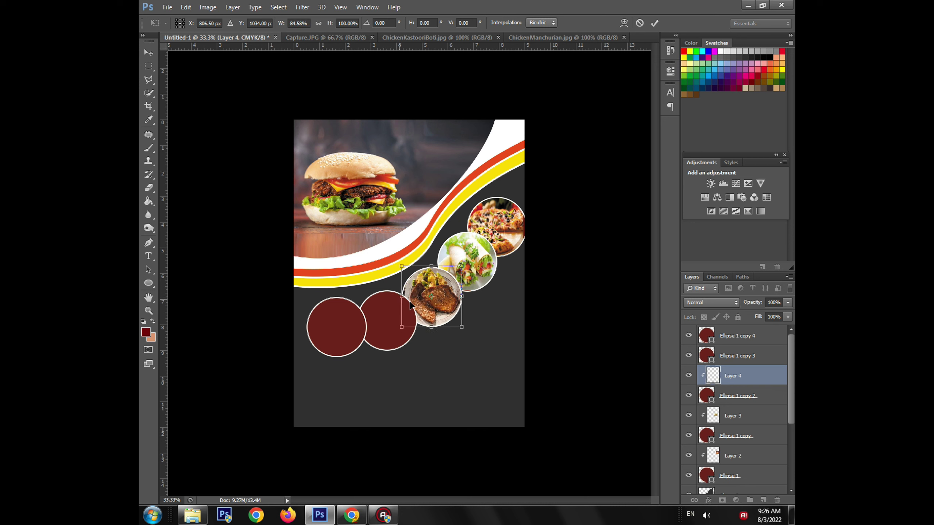
key("Return")
left_click(698, 374, "alt")
- Copy the ChickenManchurian image into the flyer, pasting it above the Ellipse 1 copy 4 layer
left_click(735, 355)
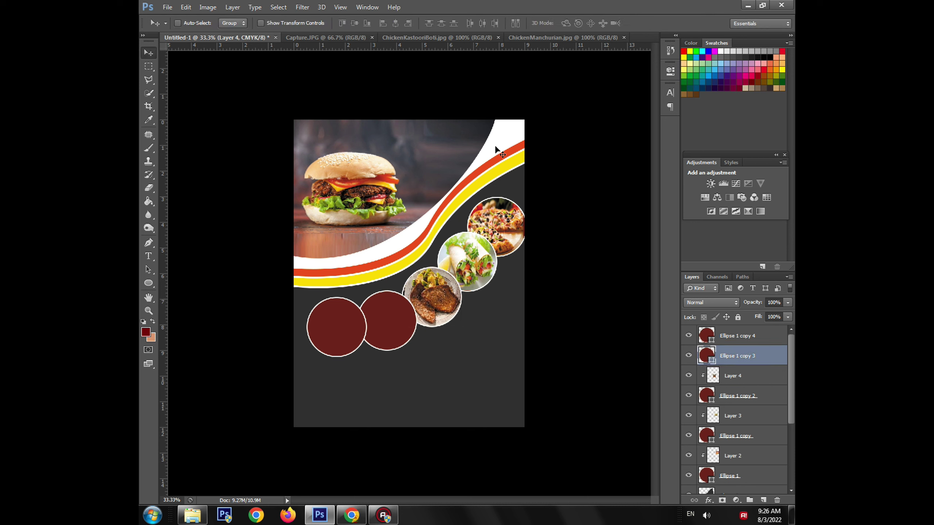
left_click(571, 38)
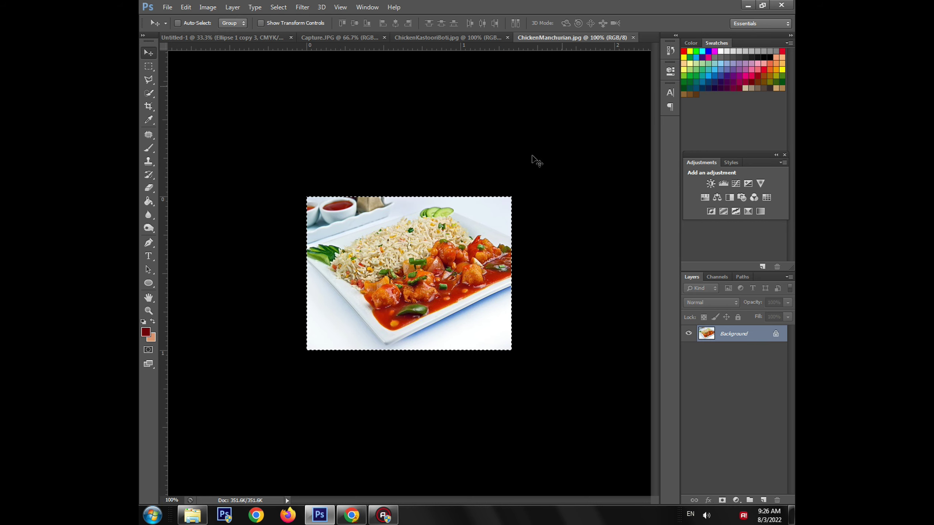
left_click(216, 39)
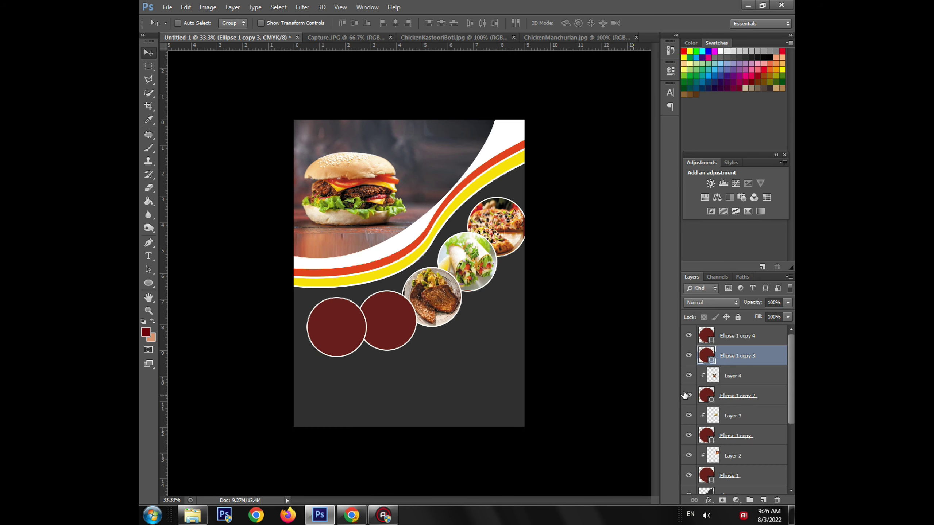
left_click(708, 336)
key("ctrl+v")
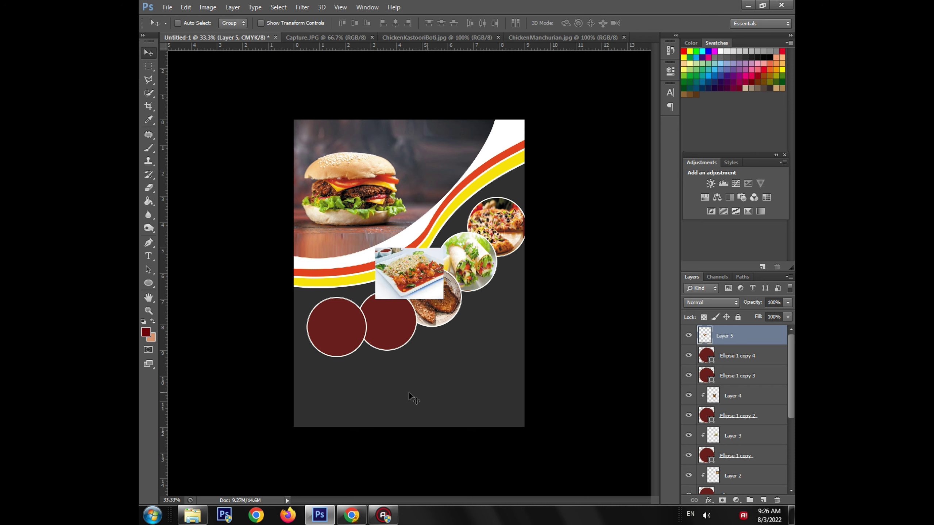
- Move the ChickenManchurian image over the leftmost circle and clip it to Ellipse 1 copy 4
key("ctrl+t")
left_click_drag(430, 291, 354, 348)
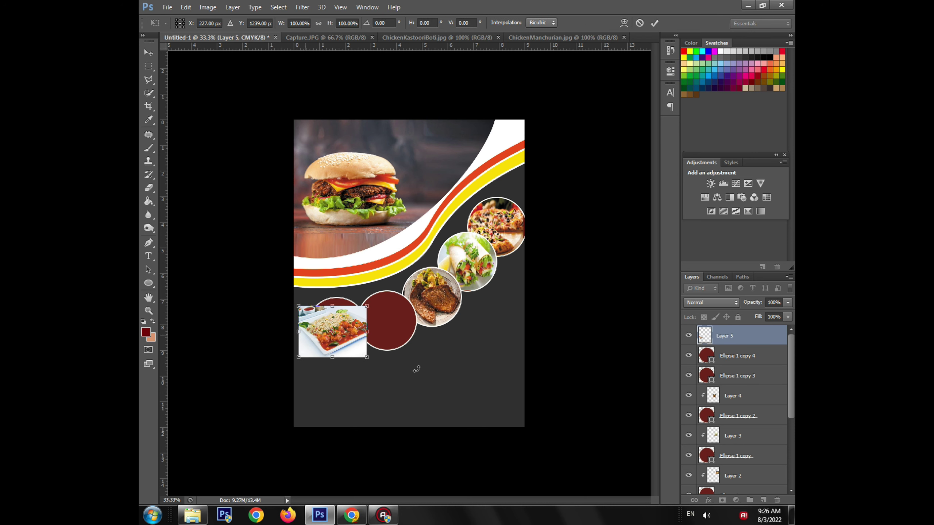
key("Return")
right_click(744, 337)
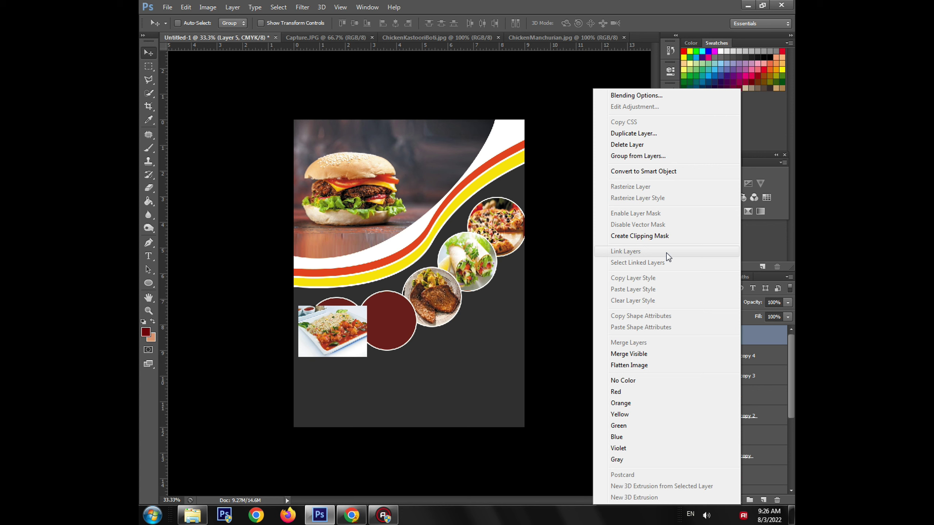
left_click(640, 236)
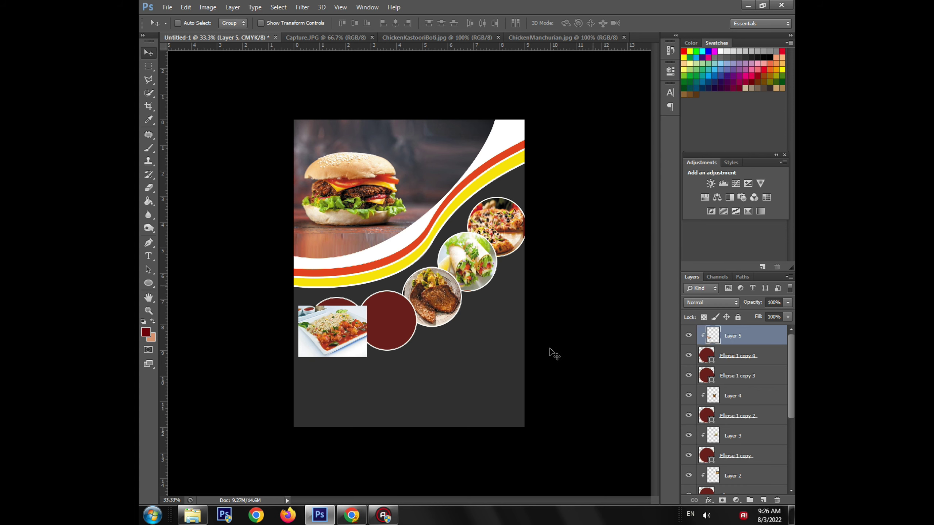
- Resize the chicken manchurian photo to about 87.75% width and 117% height so it fills the leftmost circle
key("ctrl+t")
left_click_drag(330, 304, 332, 297)
left_click_drag(298, 327, 306, 327)
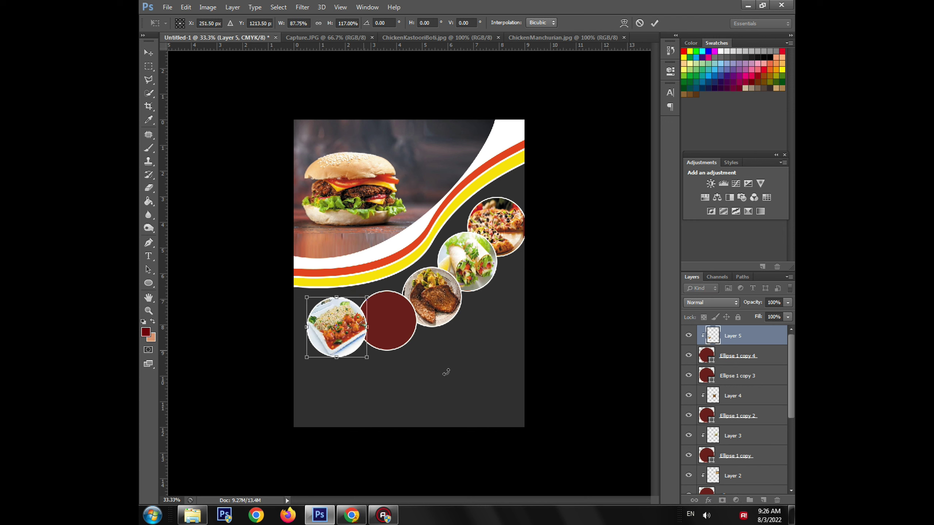
key("Return")
- Copy the ChickenKastooriBoti image into the flyer above Ellipse 1 copy 3 and place it over the remaining empty circle
left_click(737, 376)
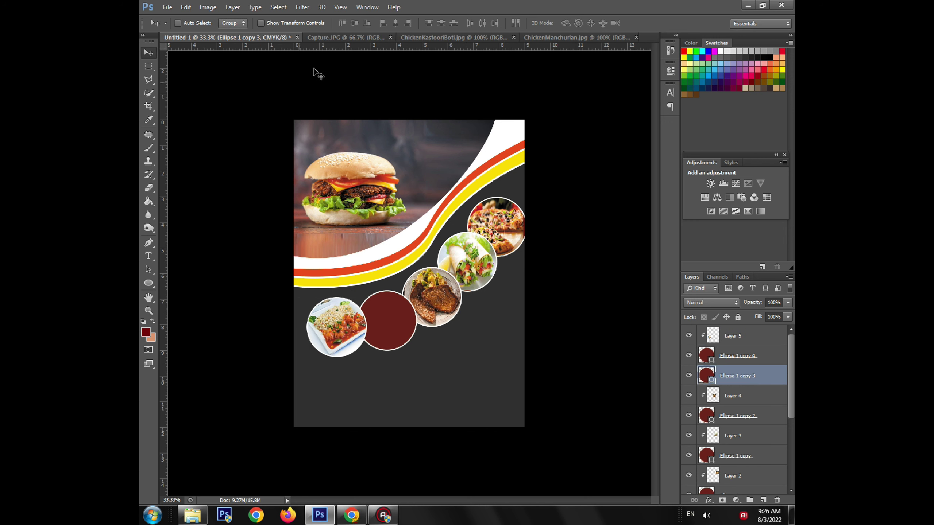
left_click(444, 36)
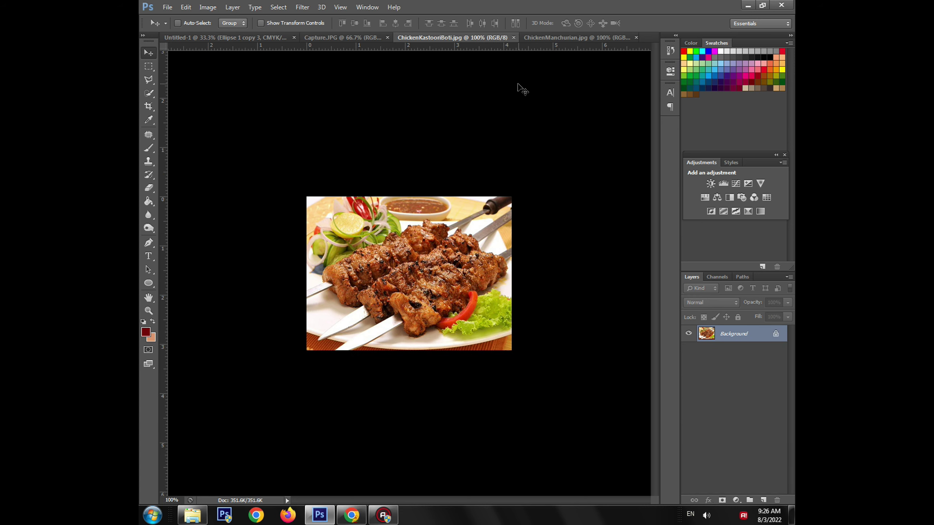
left_click(242, 37)
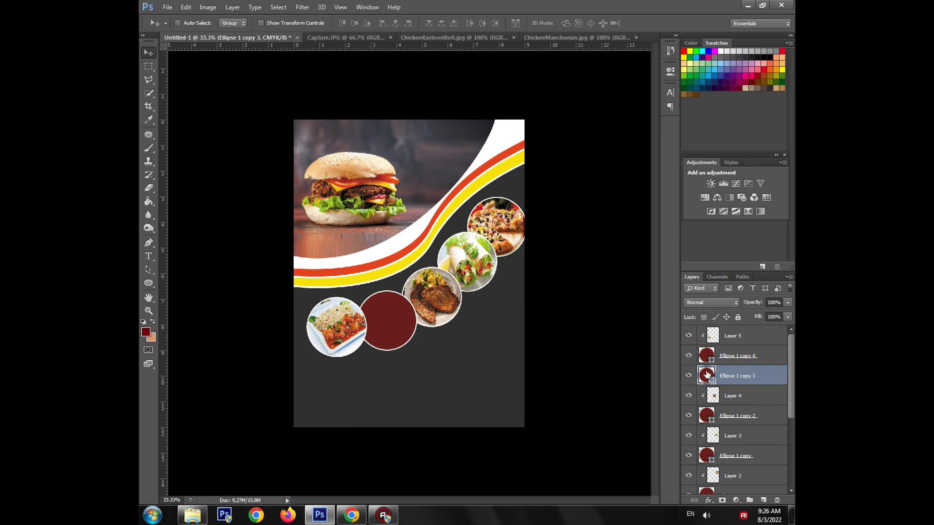
key("ctrl+v")
key("ctrl+t")
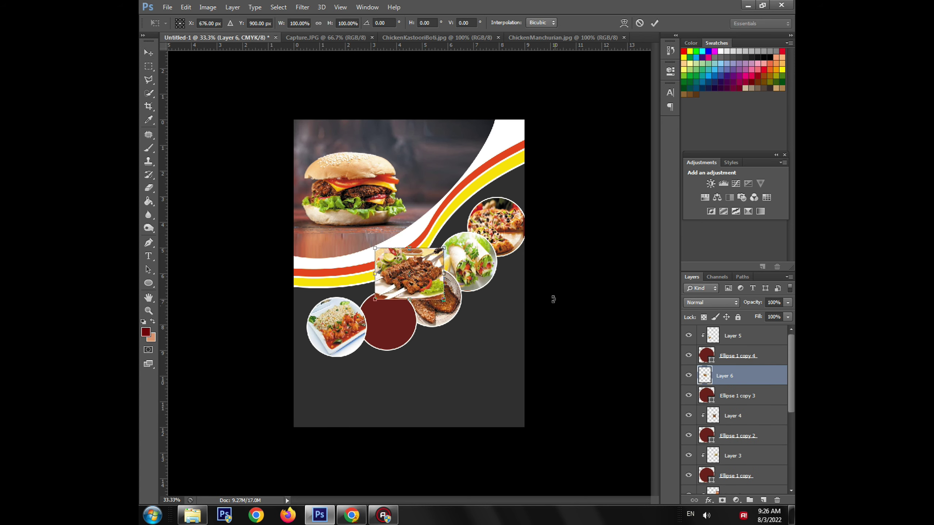
left_click_drag(409, 274, 379, 321)
key("Return")
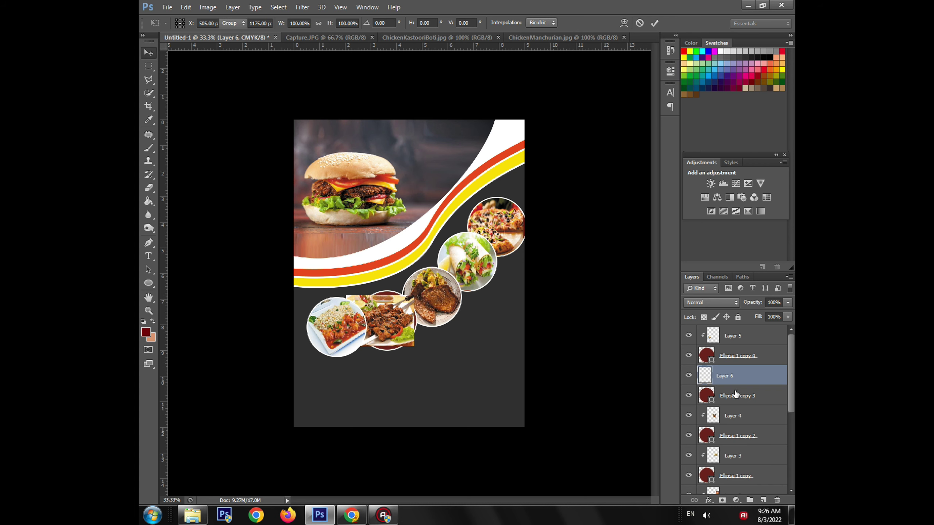
- Clip the kebab photo to Ellipse 1 copy 3 and resize it to fit the circle
right_click(741, 389)
left_click(670, 238)
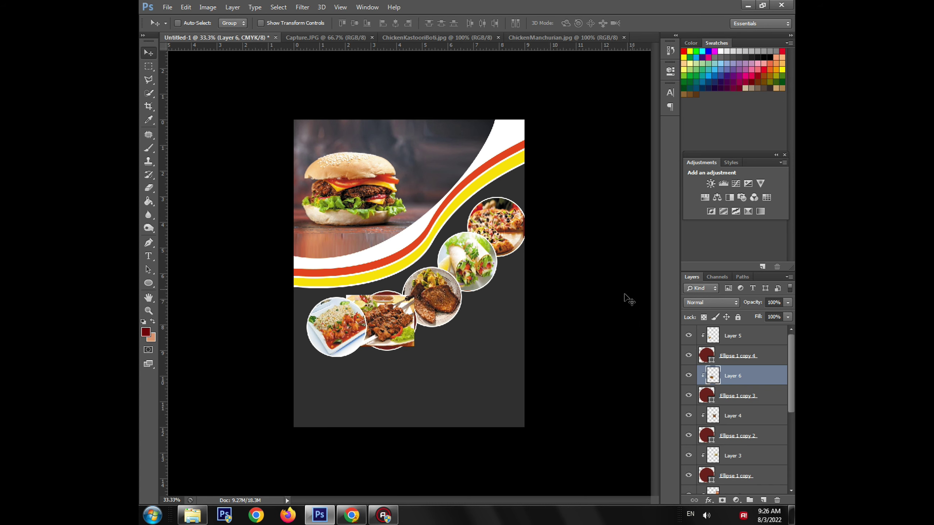
key("ctrl+t")
left_click_drag(348, 316, 360, 319)
left_click_drag(417, 321, 387, 350)
left_click_drag(387, 295, 384, 292)
key("Return")
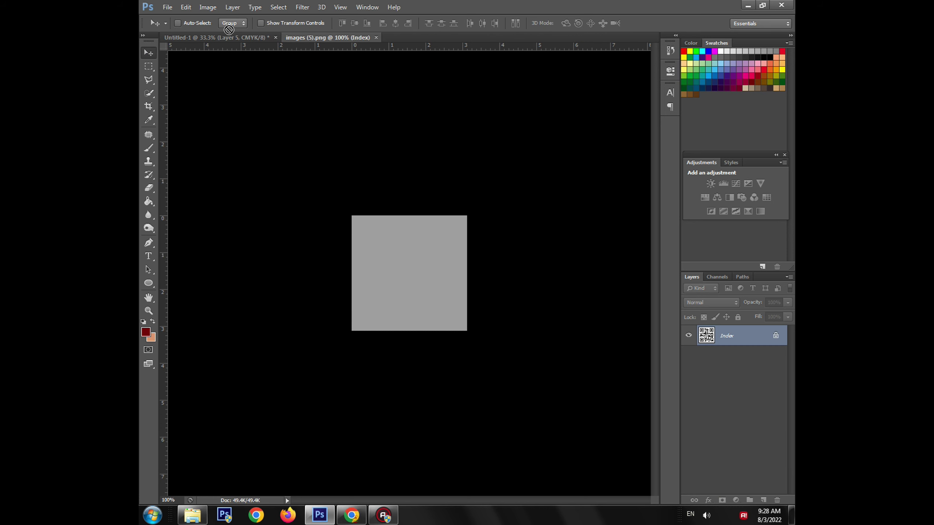
- Bring the images (5).png QR code into the flyer and position it in the lower-left corner of the page
left_click_drag(229, 30, 337, 395)
key("ctrl+t")
key("Left")
key("Left")
key("Left")
key("Left")
key("Left")
key("Left")
key("Left")
key("Left")
key("Left")
key("Left")
key("Left")
key("Left")
key("Left")
key("Left")
key("Left")
key("Left")
key("Left")
key("Left")
key("Down")
key("Down")
key("Down")
key("Down")
key("Down")
key("Down")
key("Return")
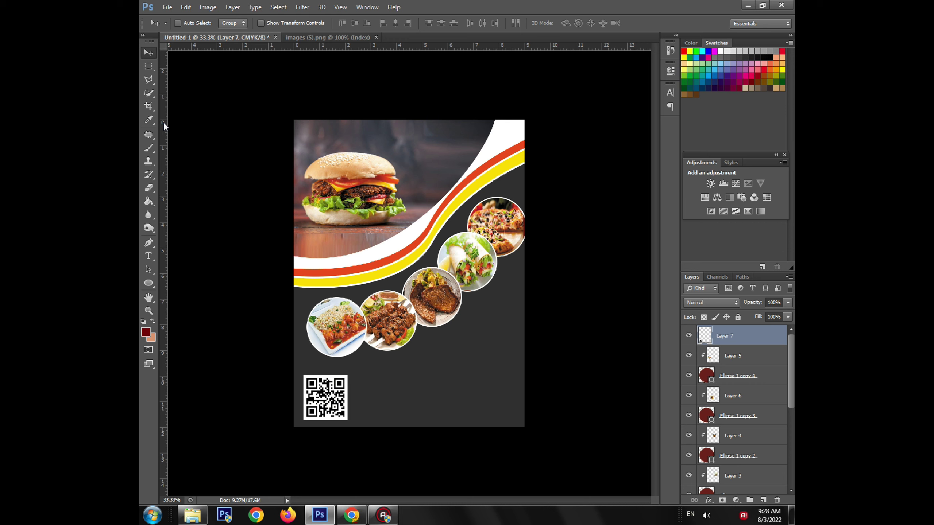
- Open smoke_PNG55246.png and copy its smoke image into the flyer over the burger
left_click(148, 242)
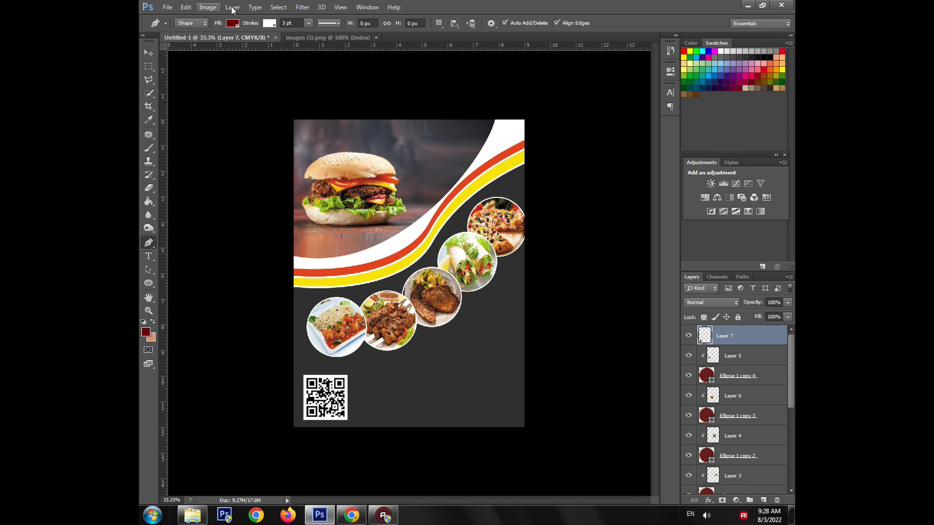
left_click(168, 7)
left_click(383, 241)
key("ctrl+o")
double_click(262, 259)
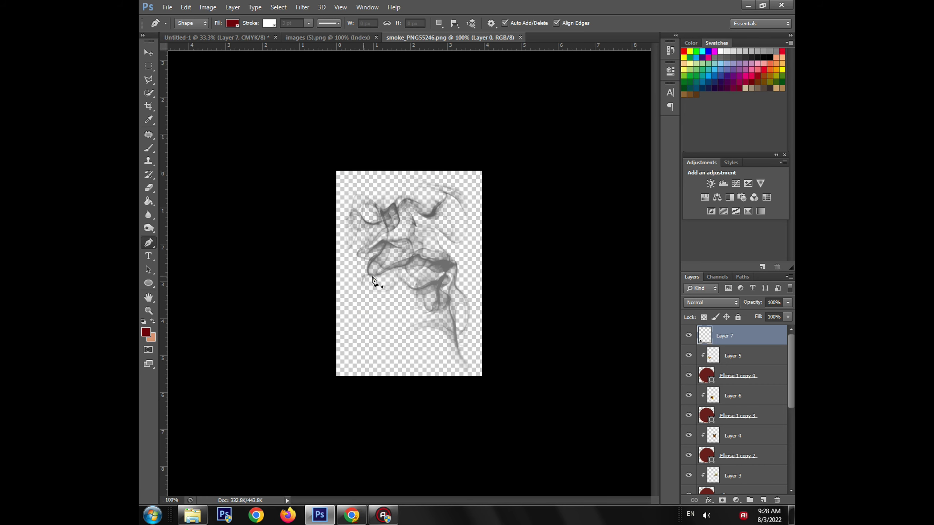
left_click(148, 52)
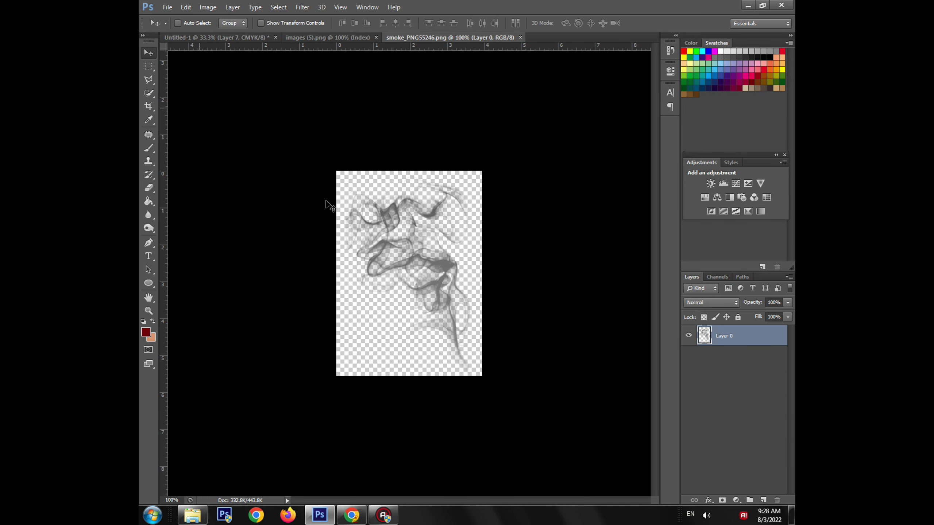
left_click_drag(373, 224, 359, 200)
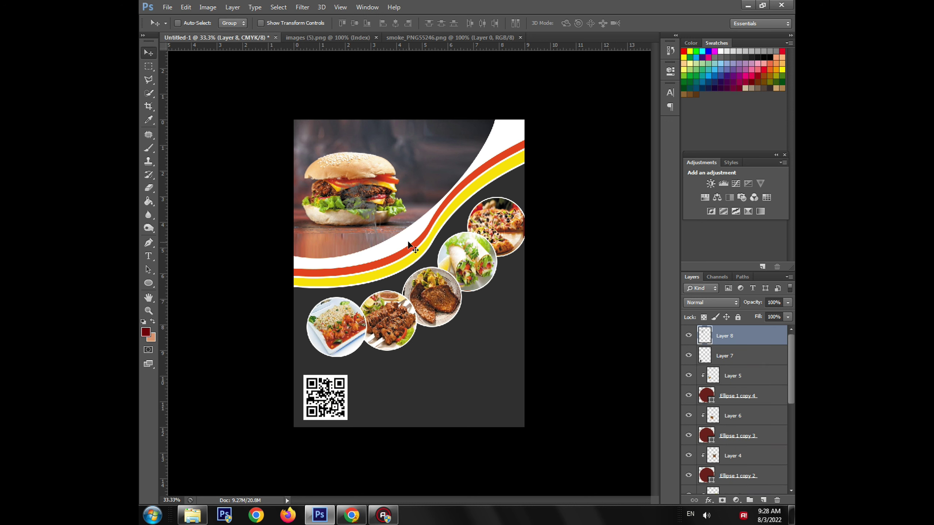
- Try applying Levels directly to the smoke layer with a shadow input level of 78
key("ctrl+l")
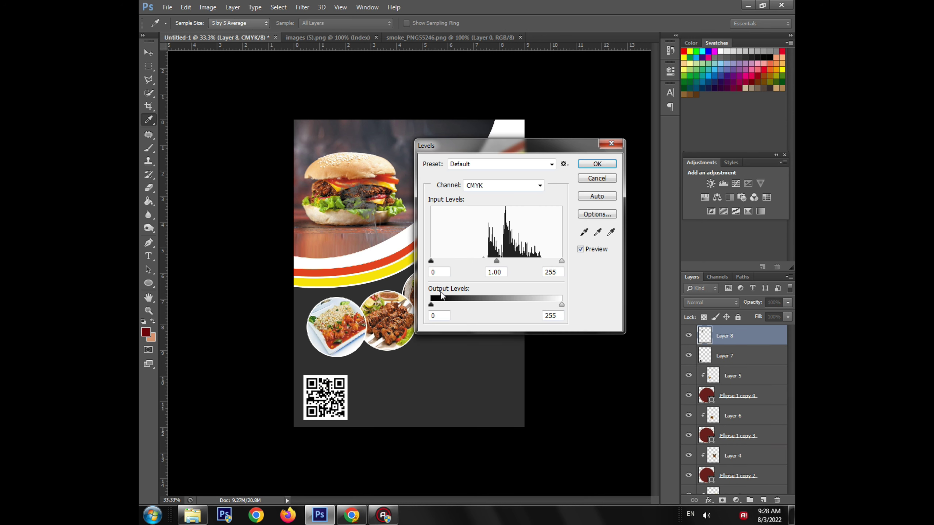
left_click_drag(431, 262, 470, 262)
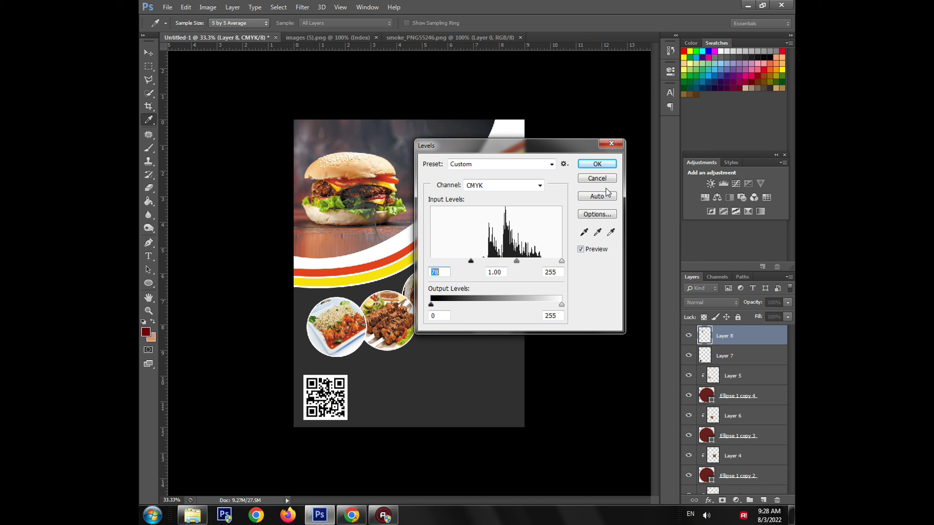
left_click(608, 164)
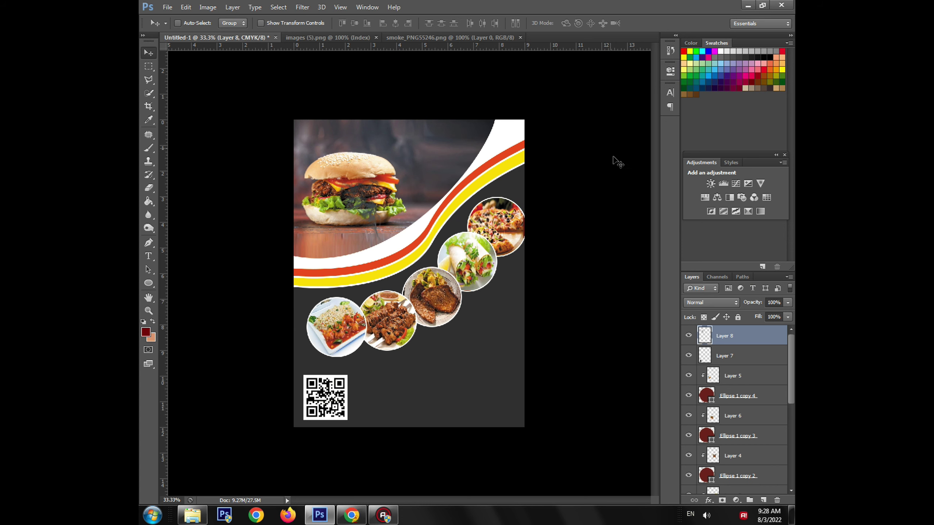
- Add a Levels adjustment layer above the smoke and clip it to Layer 8
left_click(734, 501)
left_click(717, 329)
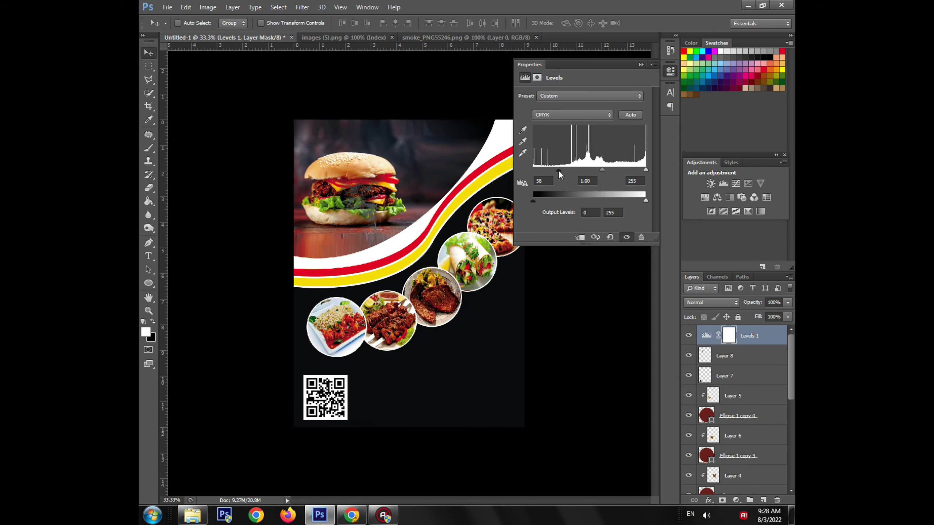
key("ctrl+z")
left_click(580, 237)
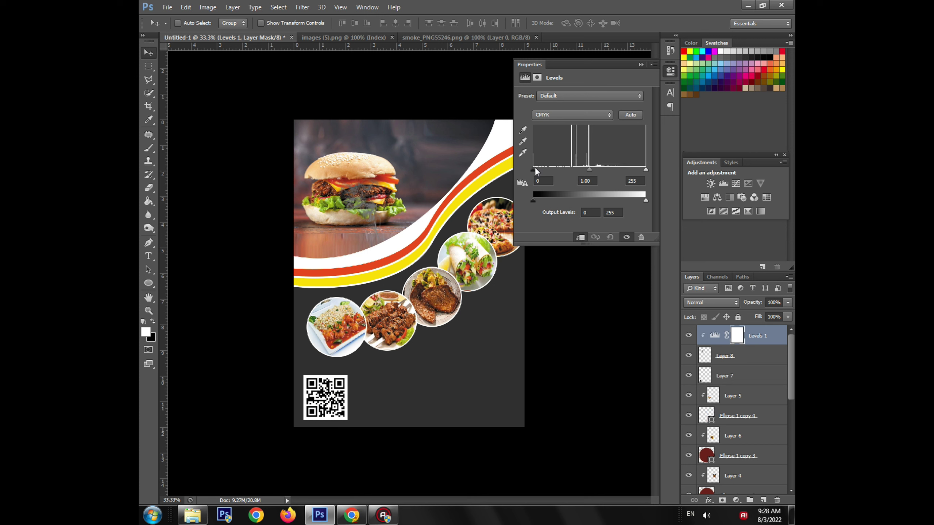
- Brighten the smoke in the clipped Levels adjustment with a highlight input of 121 and output levels of 39 and 255
left_click_drag(548, 176, 562, 173)
left_click_drag(647, 173, 533, 167)
left_click_drag(604, 173, 592, 173)
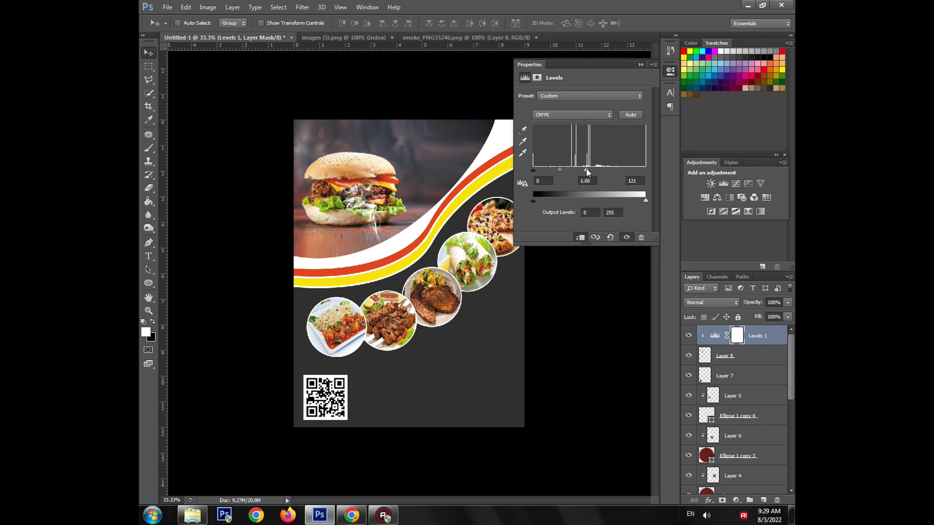
mouse_move(645, 202)
left_mouse_down()
mouse_move(626, 202)
mouse_move(637, 202)
left_mouse_up()
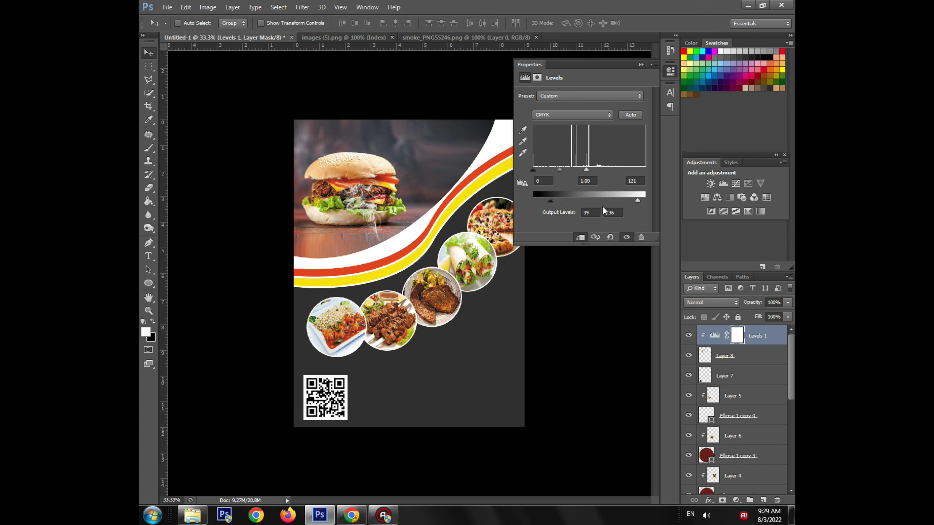
left_click_drag(640, 202, 645, 203)
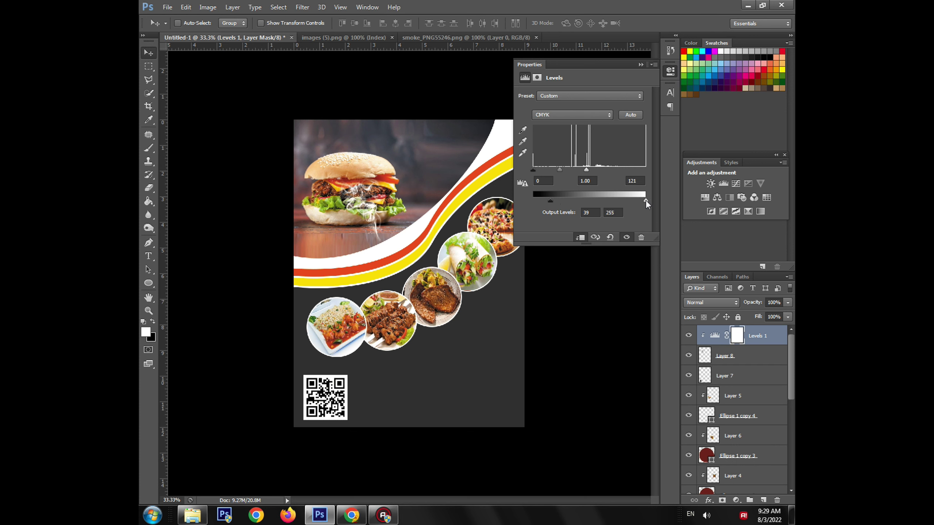
left_click(640, 64)
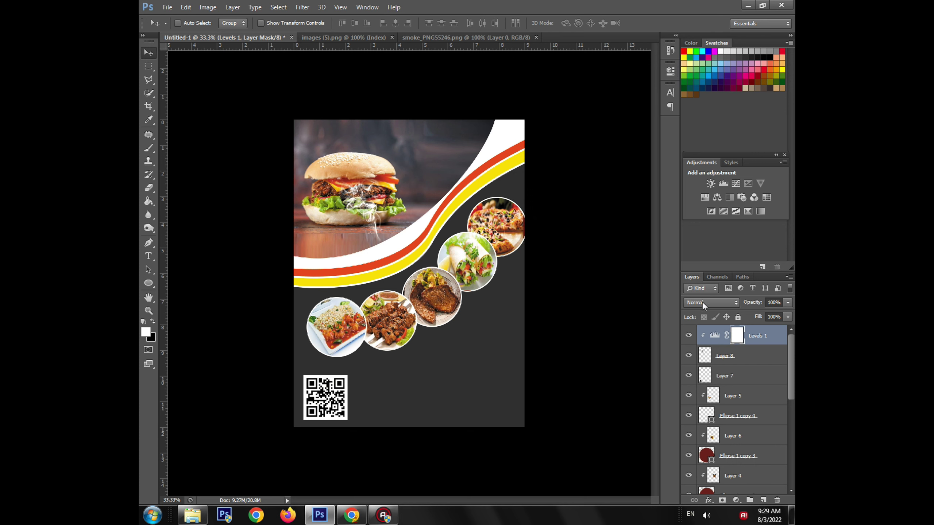
- Enlarge the smoke layer to about 180% width and 120% height and position it rising above the burger
left_click(706, 354)
key("ctrl+t")
left_click_drag(344, 174, 302, 169)
left_click_drag(334, 132, 337, 120)
left_click_drag(366, 160, 374, 161)
left_click_drag(303, 160, 298, 159)
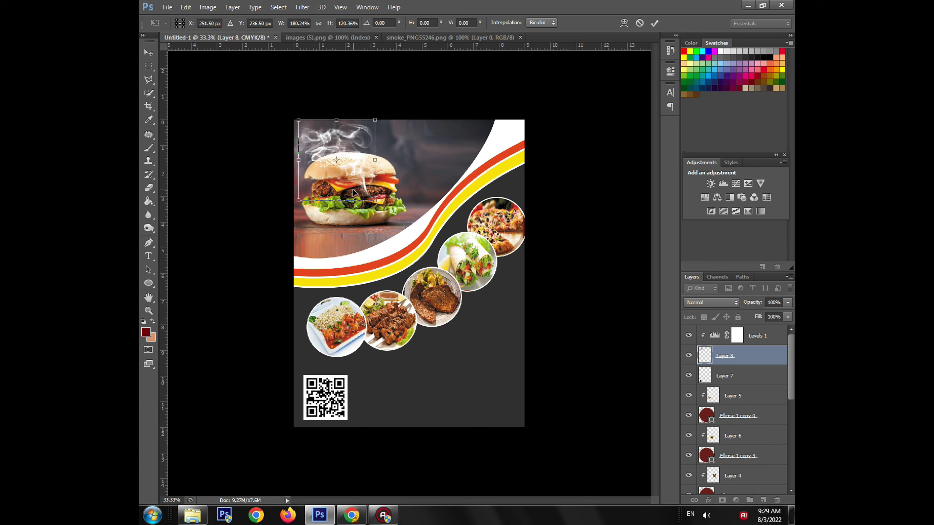
left_click_drag(354, 201, 338, 179)
key("Return")
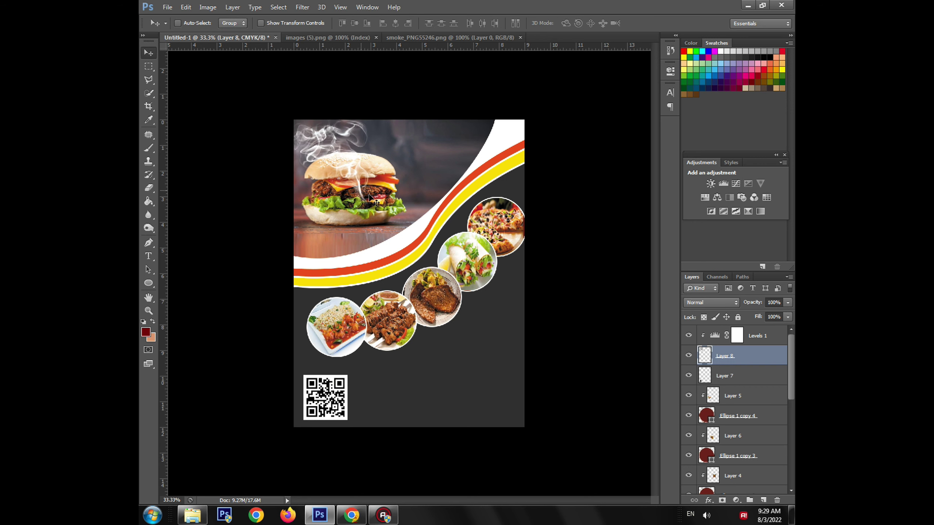
left_click(148, 256)
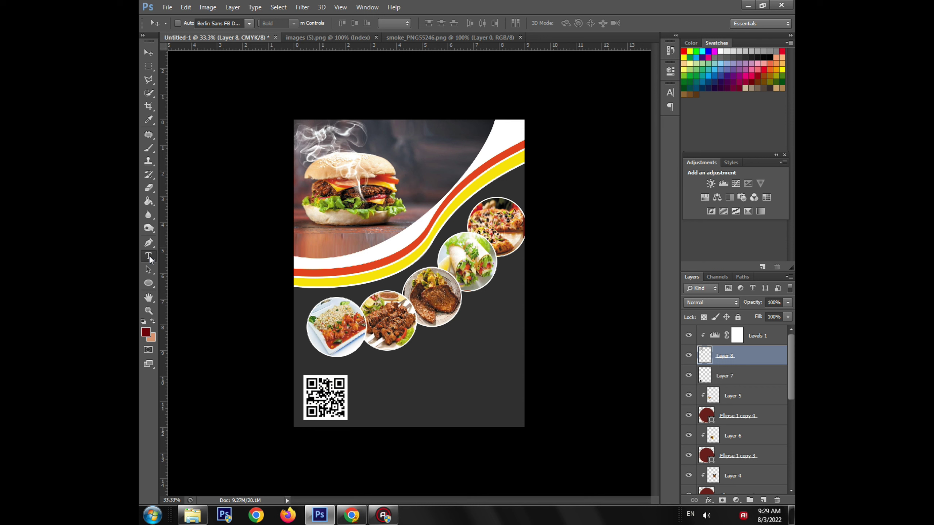
left_click_drag(452, 165, 524, 197)
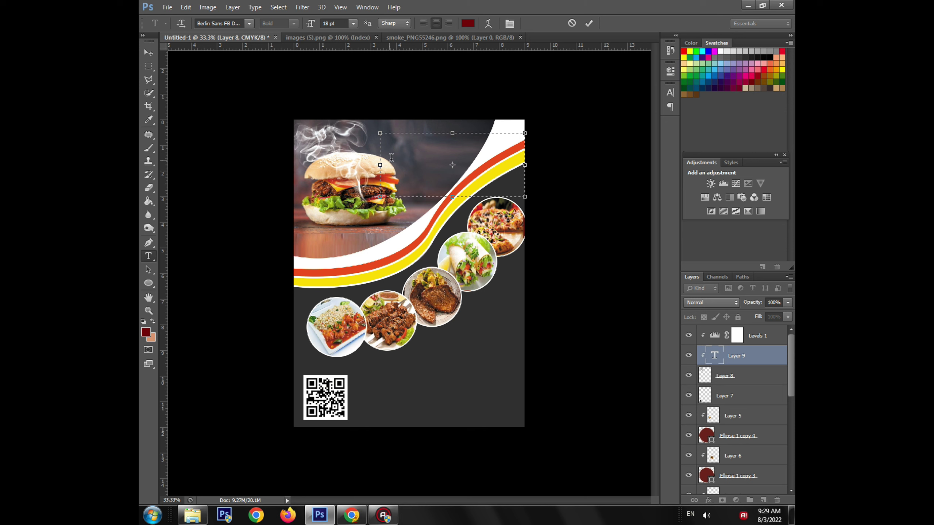
left_click(716, 358)
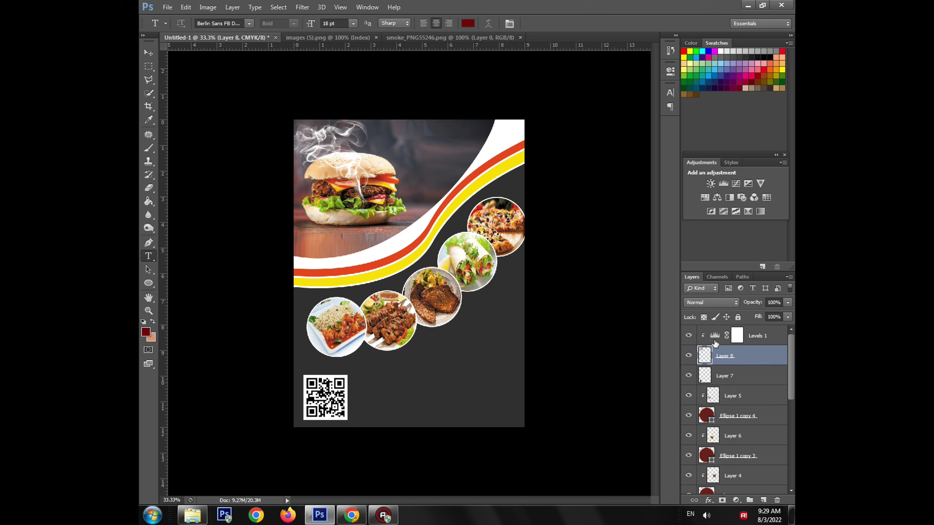
key("Delete")
- Add the text FOOD RESTURANT in a box across the upper part of the burger photo and colour it white
left_click_drag(357, 133, 494, 180)
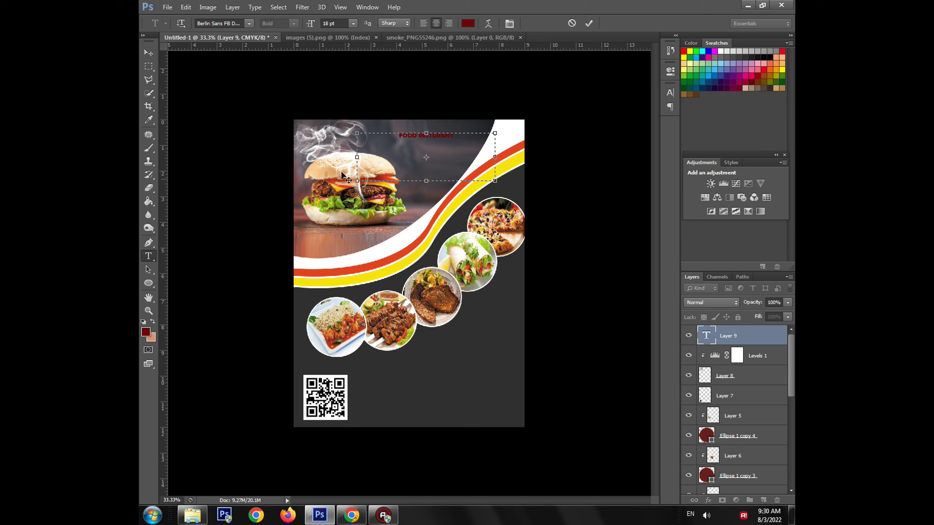
left_click_drag(454, 136, 398, 136)
left_click(467, 23)
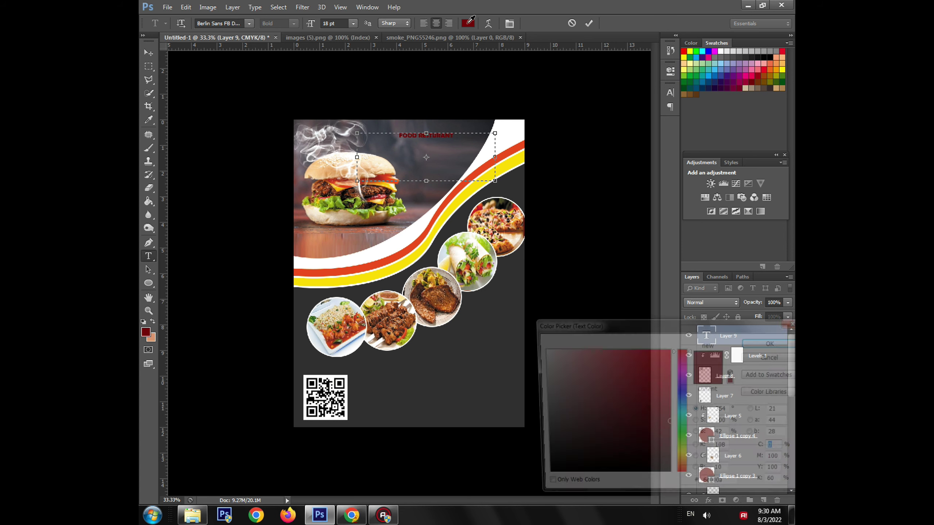
left_click(542, 349)
left_click(772, 342)
- Set the FOOD RESTURANT heading to 36 pt and shift it slightly left over the photo
left_click(249, 24)
left_click(248, 23)
left_click(353, 23)
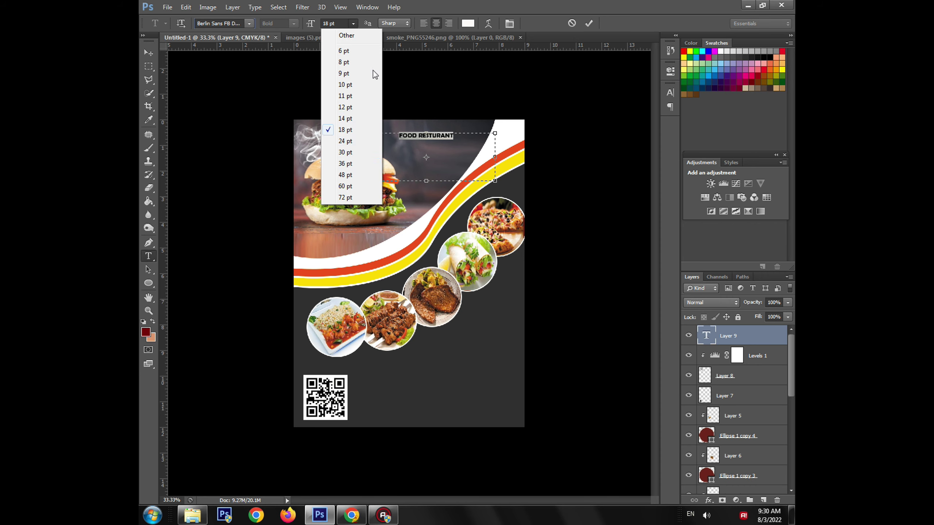
left_click(348, 165)
left_click(148, 52)
left_click_drag(422, 139, 403, 137)
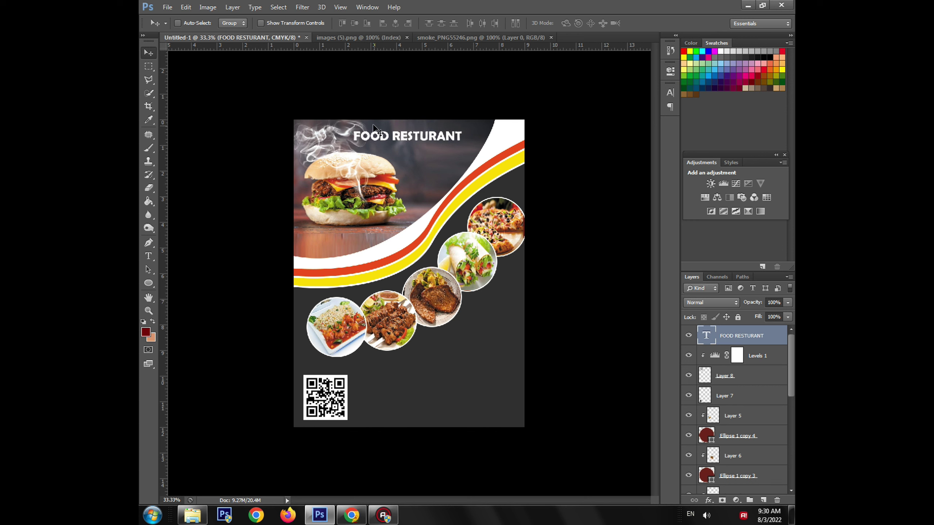
- Enlarge the FOOD RESTURANT heading to 48 pt, widening its box to fit one line, and move it up and left within the photo
double_click(705, 333)
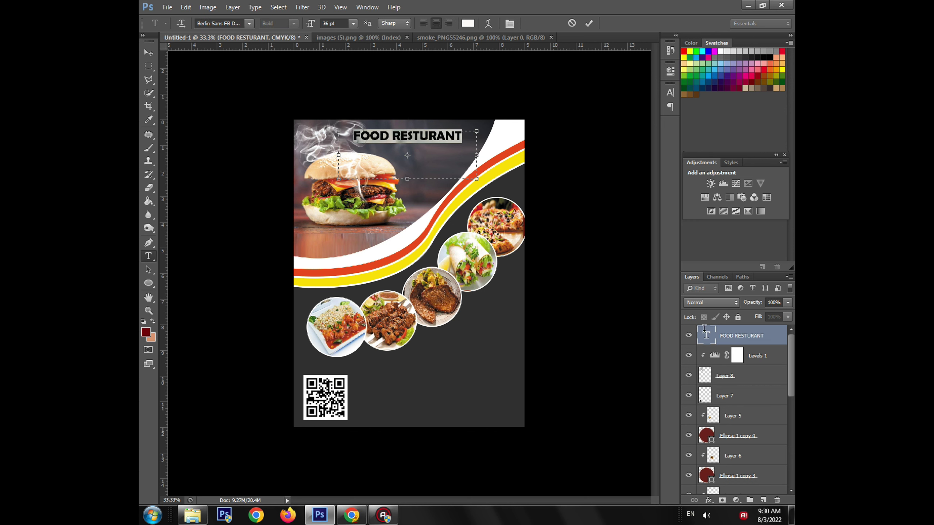
left_click(353, 23)
left_click(345, 175)
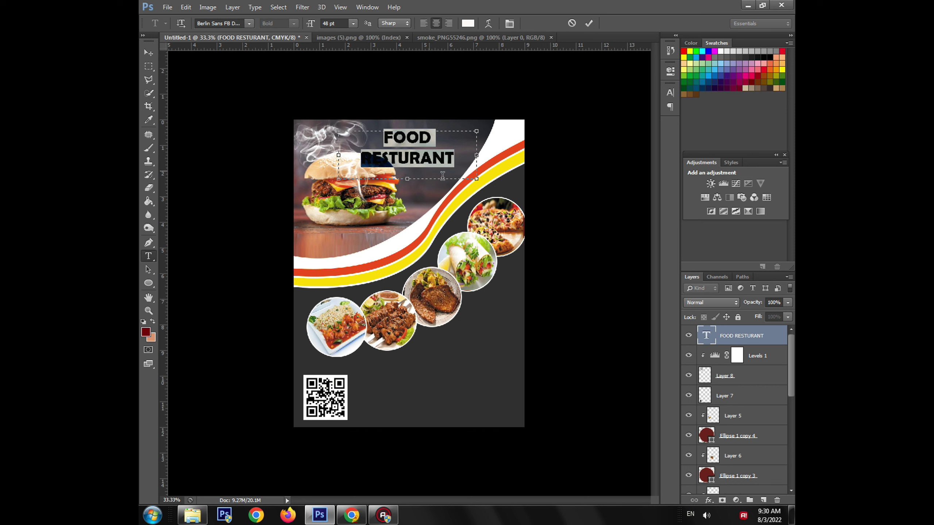
left_click_drag(477, 156, 511, 135)
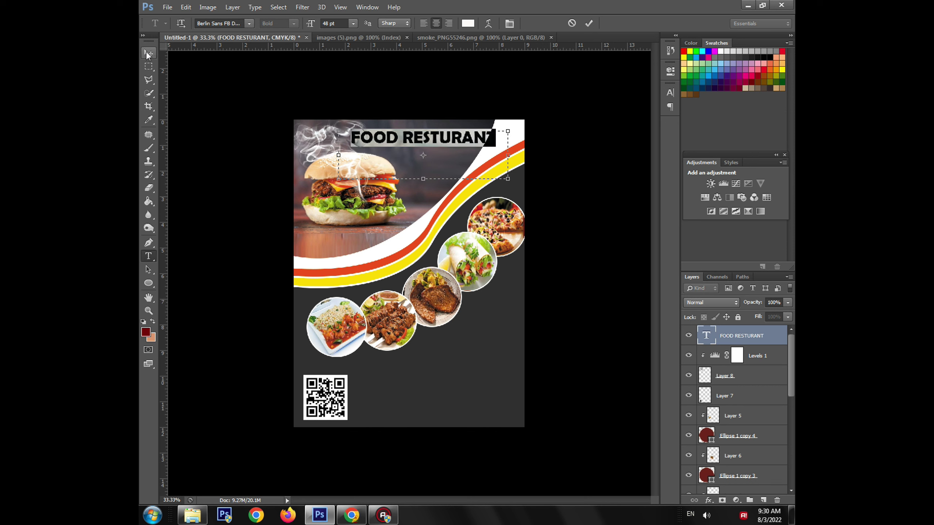
key("v")
left_click_drag(395, 137, 374, 132)
key("ctrl+plus")
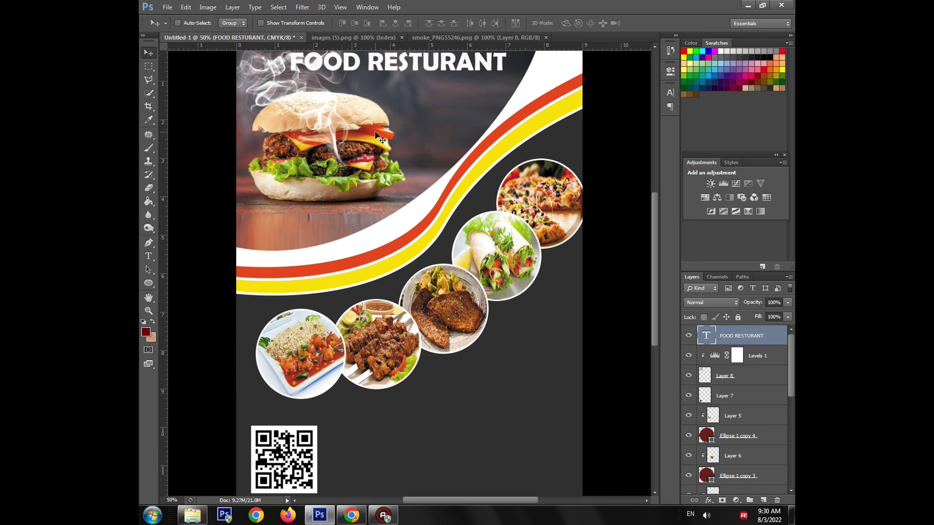
- Shift the FOOD RESTURANT heading slightly to the right over the burger photo
scroll(336, 109, "up", 5)
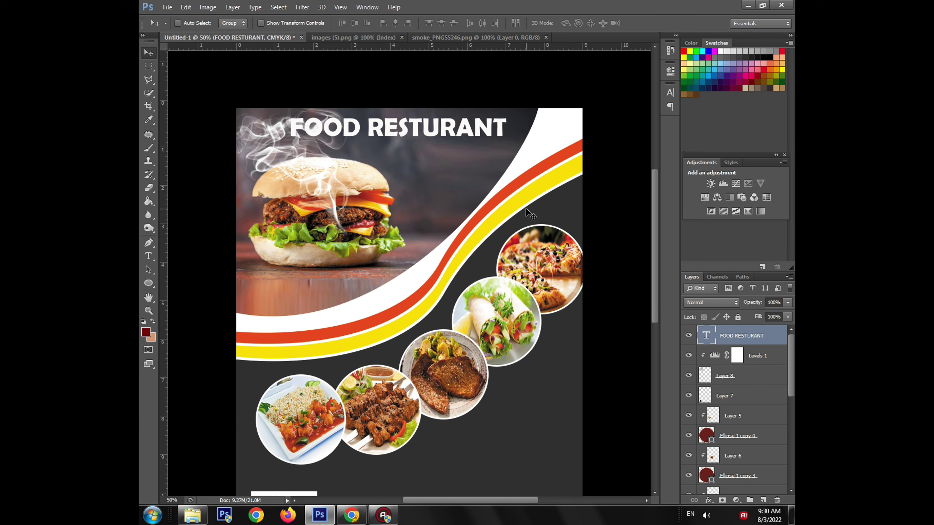
key("ctrl+minus")
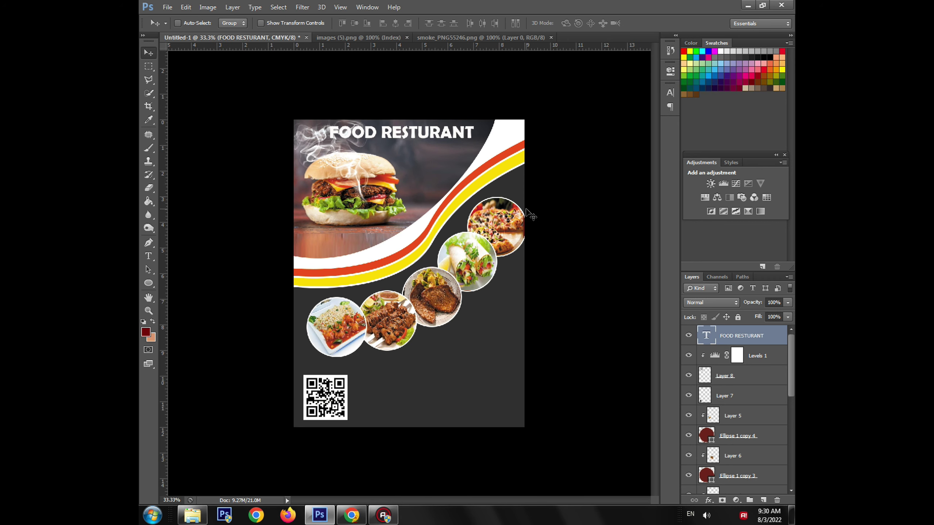
mouse_move(434, 135)
left_mouse_down()
mouse_move(453, 135)
mouse_move(438, 134)
left_mouse_up()
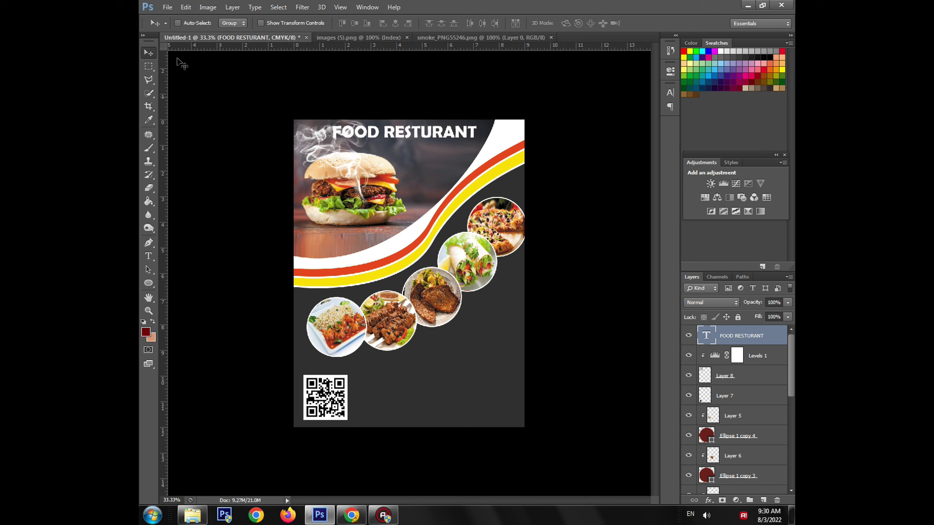
- Draw a dark red starburst seal with a white outline below the food circles, on the flyer's right side, as a custom shape
right_click(148, 283)
left_click(198, 331)
left_click(536, 23)
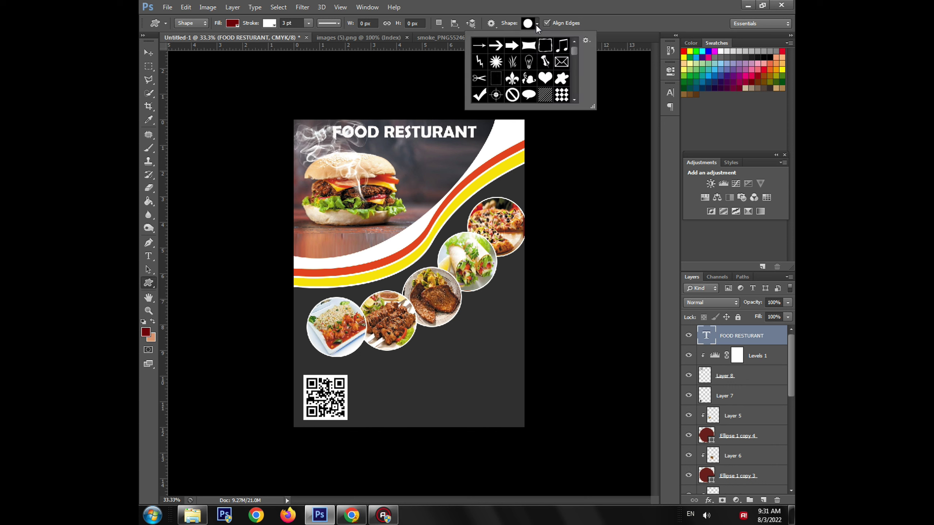
scroll(535, 79, "down", 10)
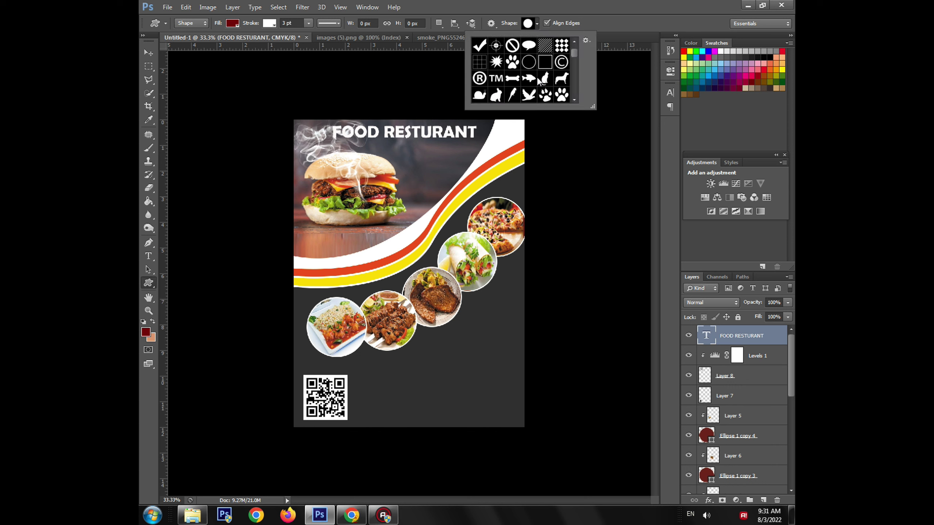
scroll(537, 82, "down", 1)
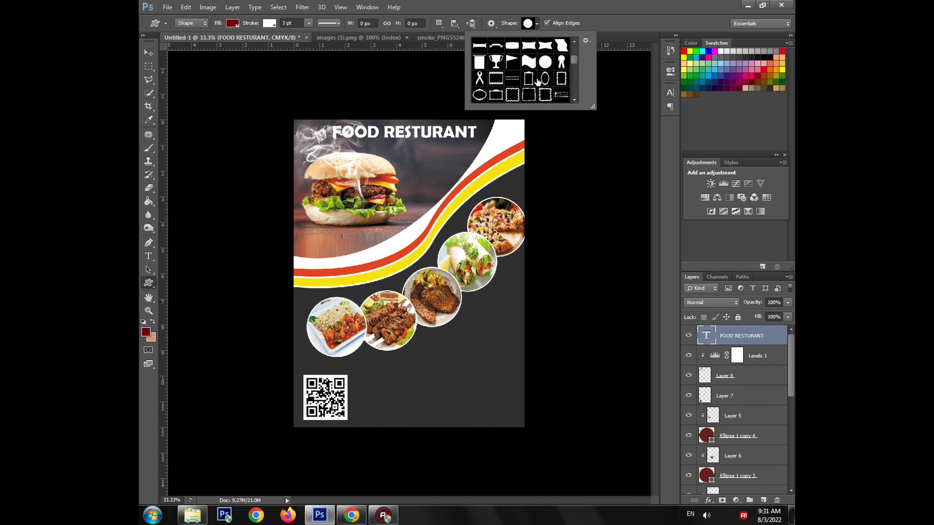
left_click(449, 336)
left_click_drag(449, 336, 490, 338)
left_click(149, 54)
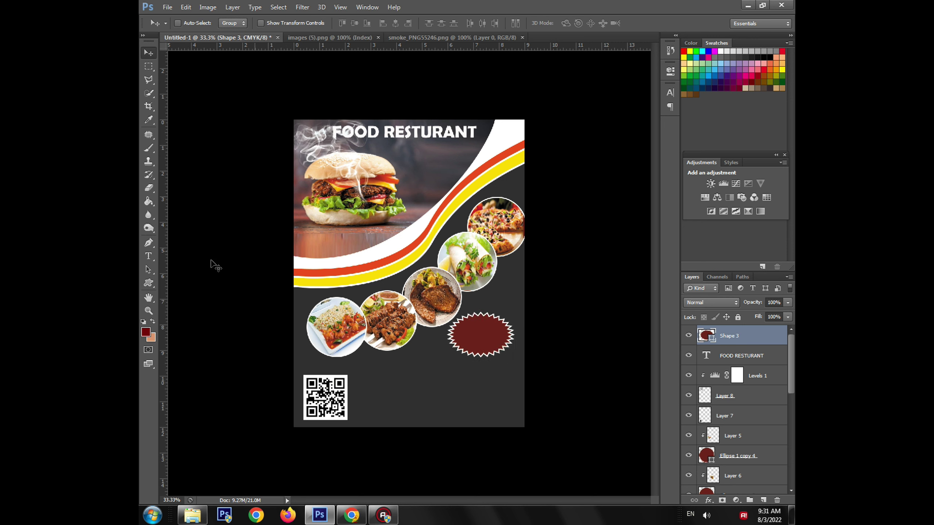
- Add the white text "30% discount" in a box to the right of the QR code and set it to 30 pt
left_click(148, 256)
left_click_drag(386, 375, 477, 420)
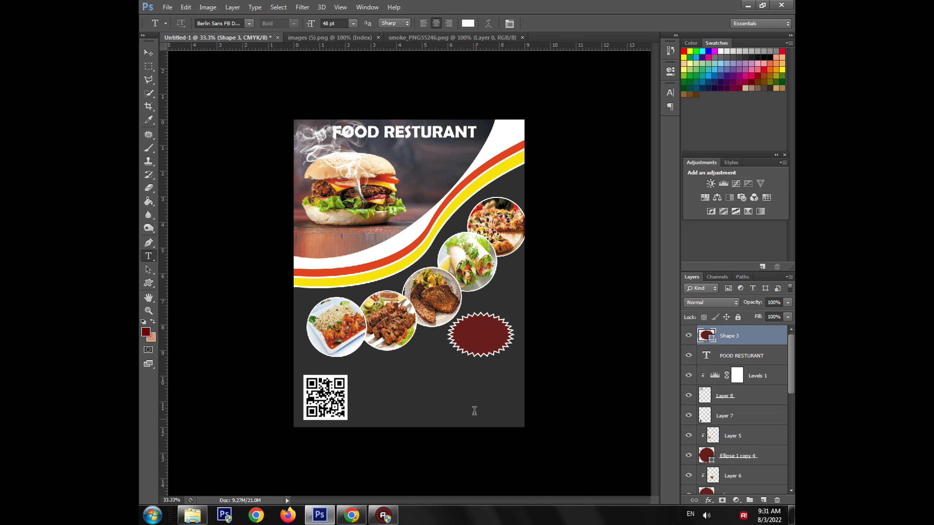
type("30")
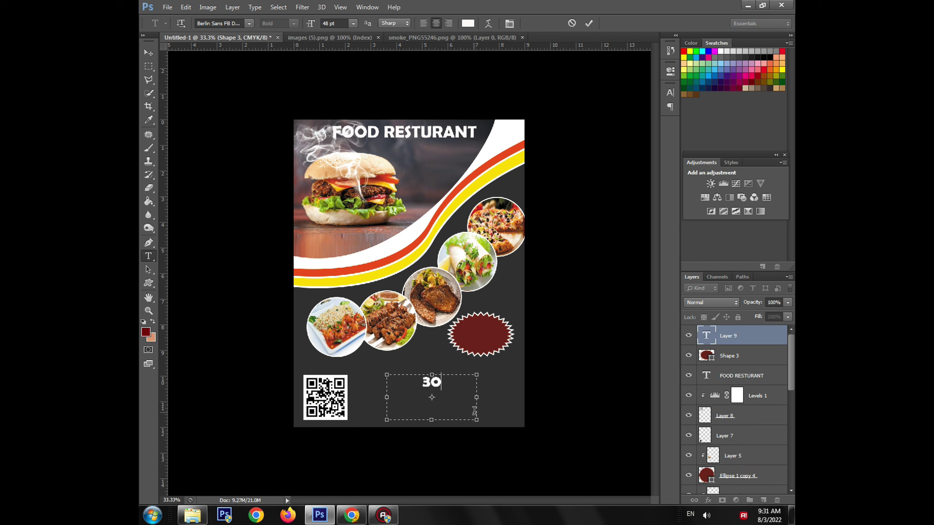
type("% discount")
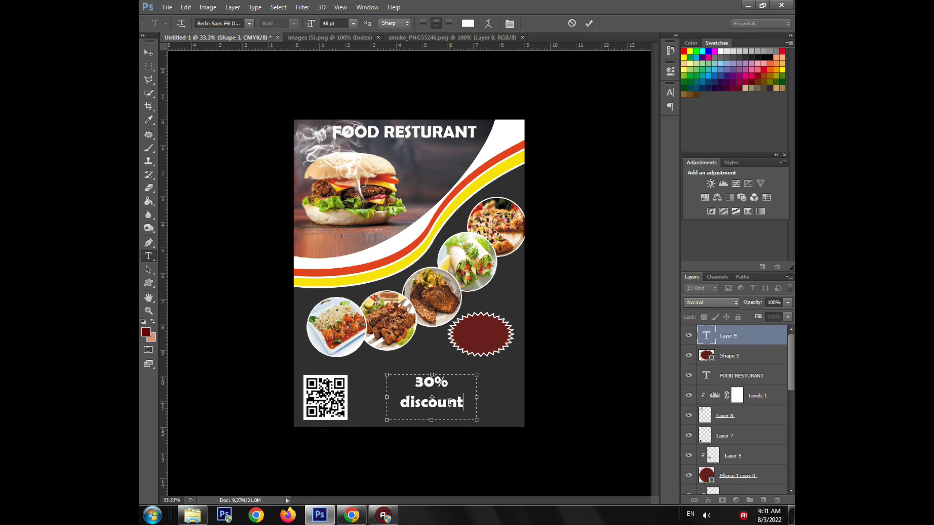
key("ctrl+a")
left_click(353, 24)
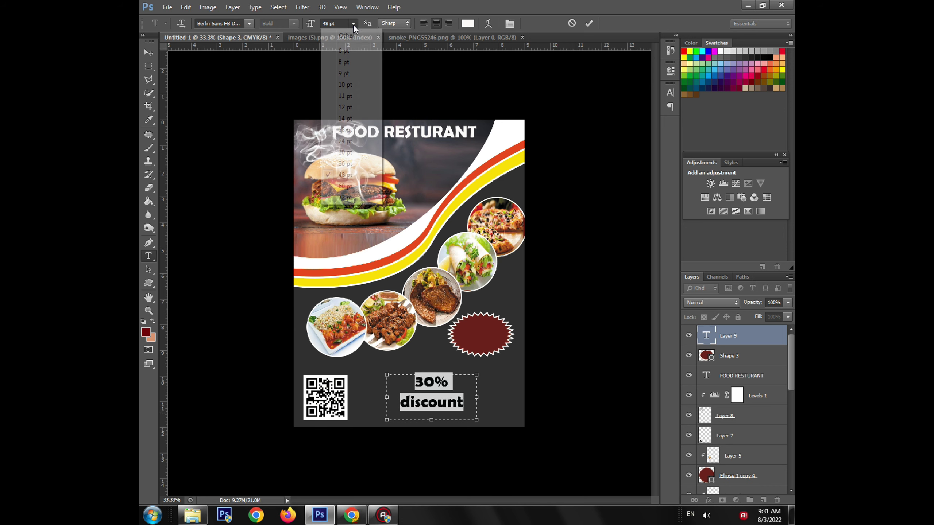
left_click(336, 156)
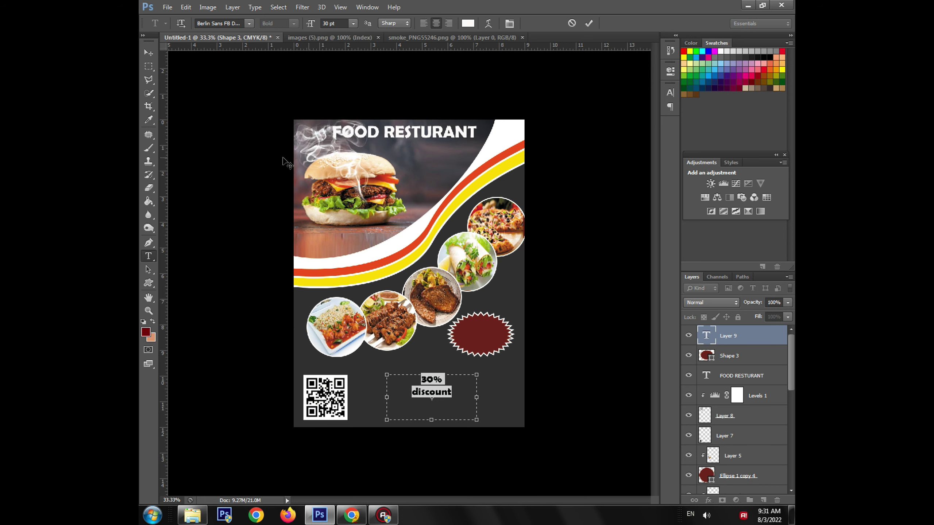
- Move the 30% discount text onto the red starburst and nudge it right to centre it
left_click(148, 53)
left_click_drag(435, 385, 484, 332)
key("Right")
key("Right")
key("Right")
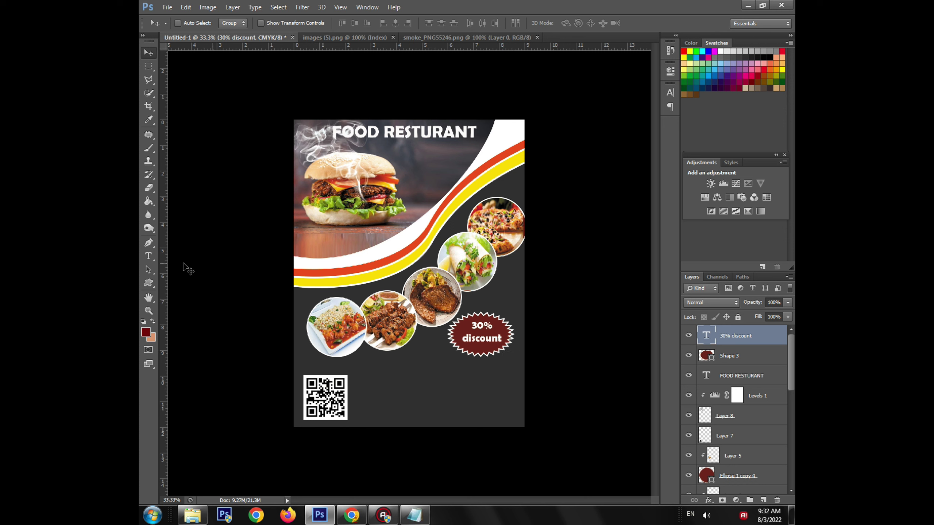
- Add the paragraph starting "Bubby's opened on Thanksgiving Day 1990" in a wide box beside the QR code and left-align it
left_click(148, 256)
left_click_drag(370, 367, 523, 433)
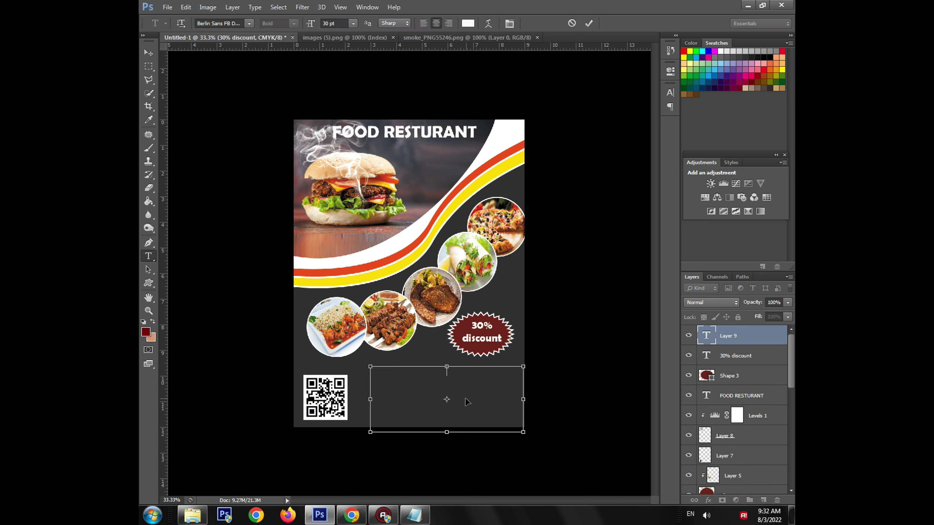
type("Bubby's opened on Thanksgiving Day 1990. Chef / Owner Ron Silver began baking pies and selling them to restaurants")
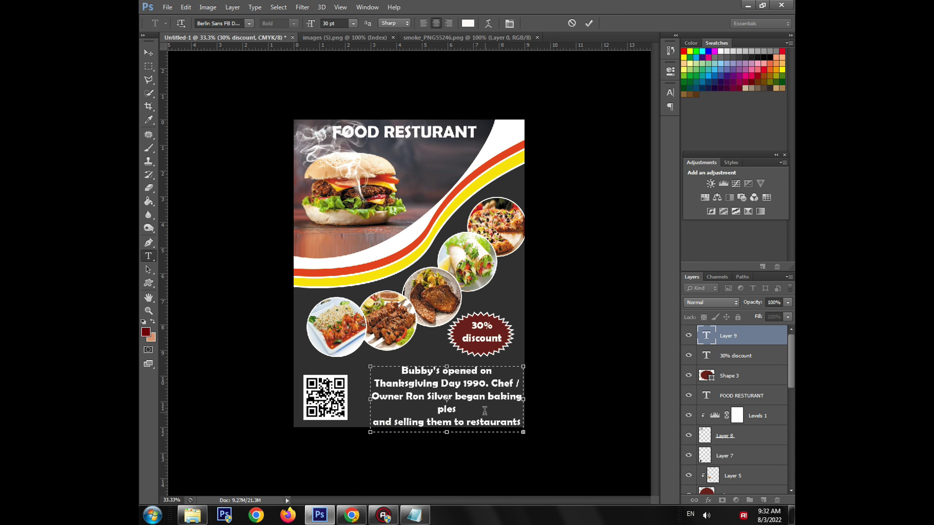
key("ctrl+a")
left_click(423, 23)
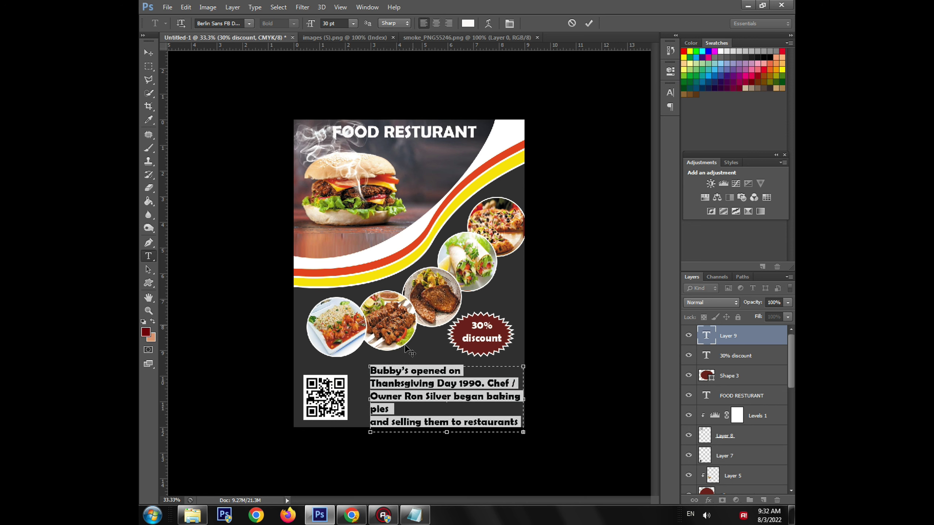
- Delete the break and the T following "opened on" in the Bubby's paragraph, and the line break after "baking pies"
left_click(473, 372)
key("Delete")
key("Delete")
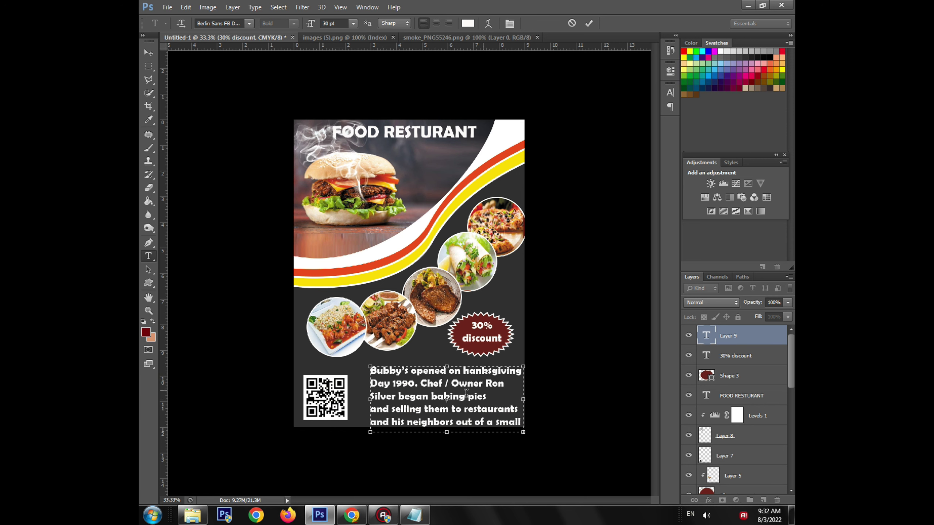
left_click(493, 394)
key("Delete")
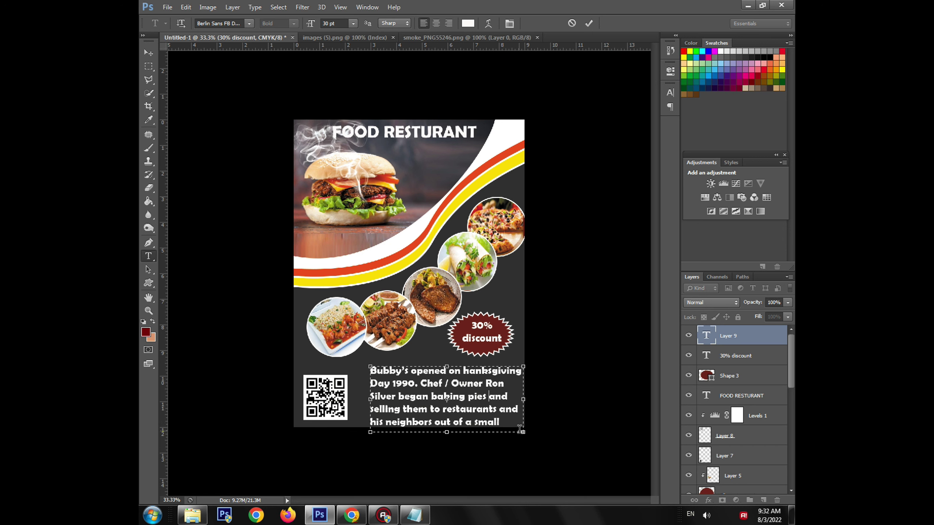
- Move the Bubby's paragraph slightly up and left within the flyer and set its text to 18 pt
triple_click(510, 421)
left_click(148, 53)
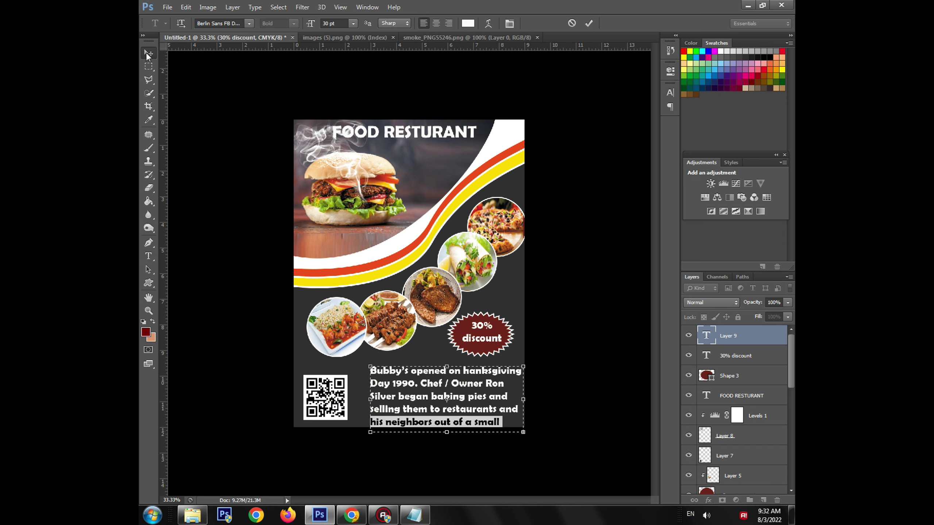
left_click_drag(443, 398, 437, 394)
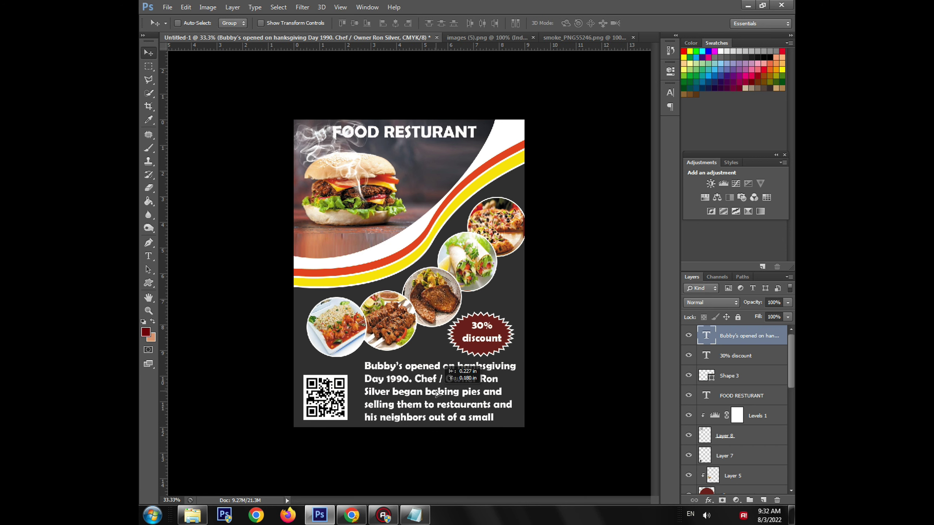
double_click(706, 336)
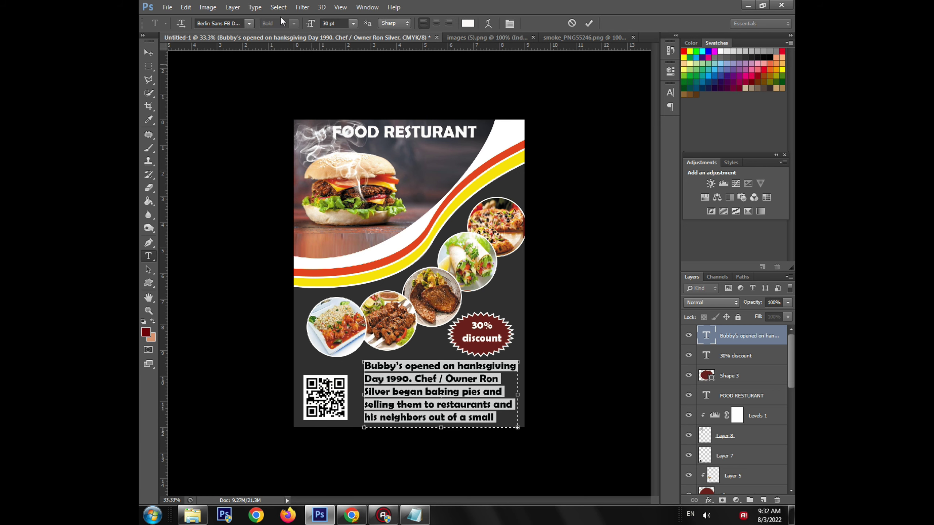
left_click(353, 24)
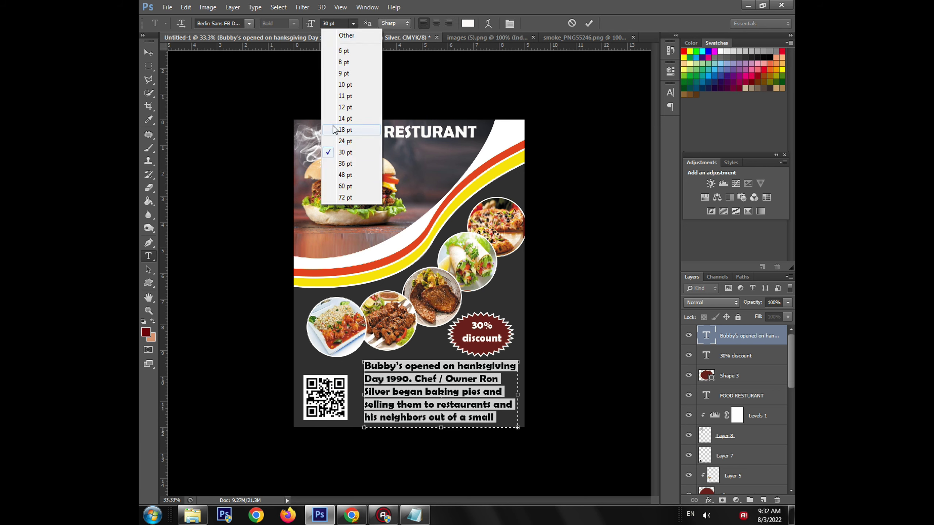
left_click(345, 130)
left_click(148, 53)
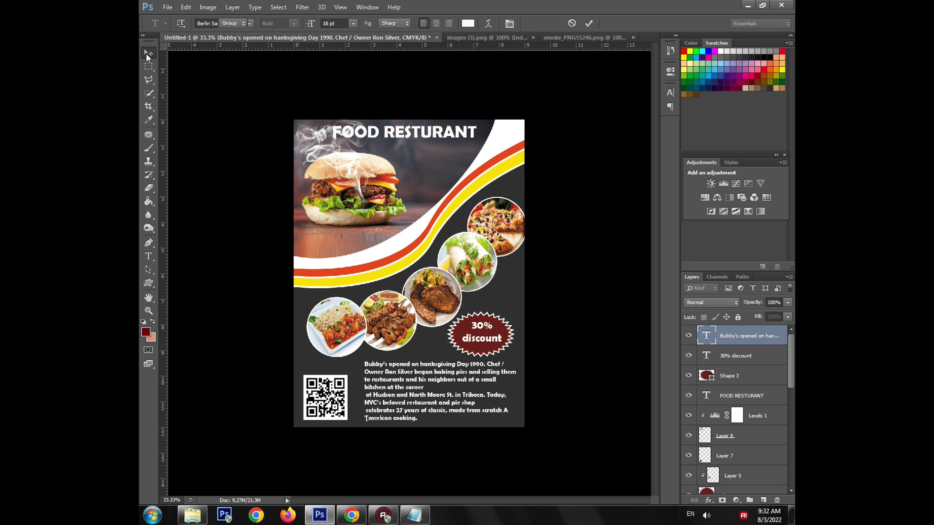
- Remove the stray line breaks after "corner" and "pie shop" in the paragraph and try to clean up the word "American"
double_click(706, 336)
left_click(426, 387)
key("Delete")
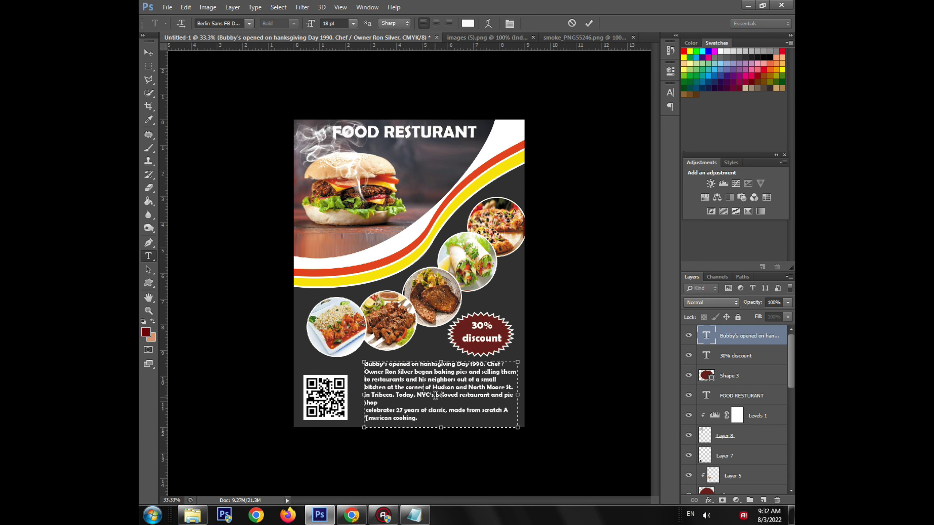
left_click(391, 403)
key("Delete")
left_click(372, 411)
key("Delete")
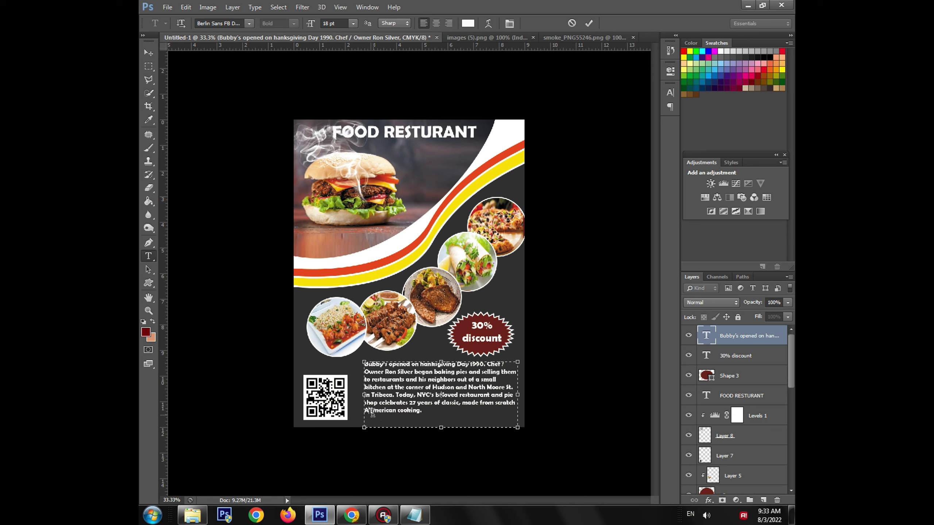
- Reposition the paragraph lower, level with the QR code, scale its height to 85.83%, and nudge it slightly right
left_click(149, 52)
mouse_move(443, 386)
left_mouse_down()
mouse_move(444, 396)
mouse_move(439, 369)
left_mouse_up()
key("ctrl+t")
left_click_drag(440, 435, 442, 432)
key("Right")
key("Right")
key("Right")
key("Right")
key("Right")
key("Right")
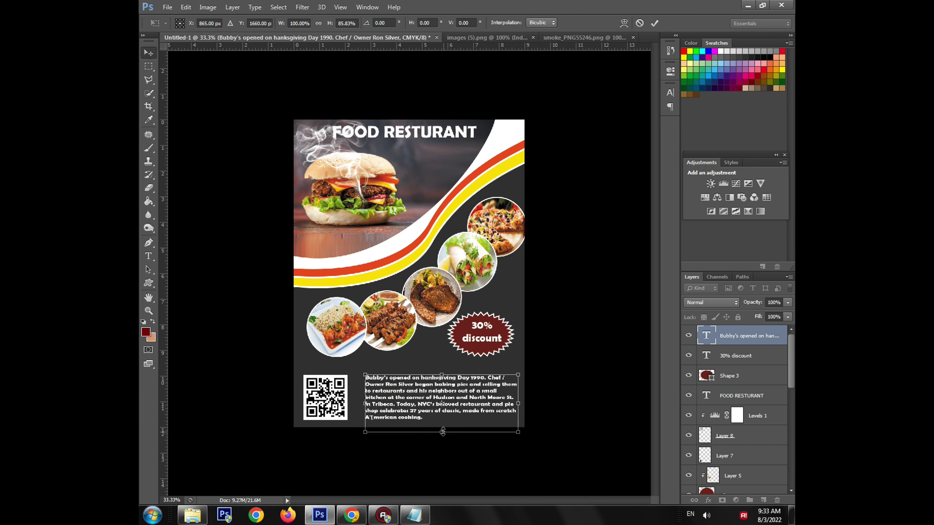
key("Return")
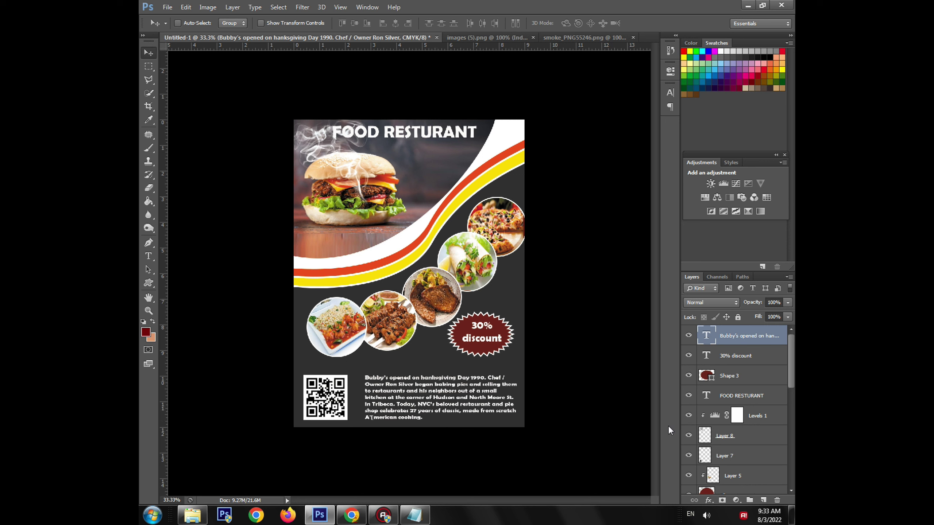
- Recolour the FOOD RESTURANT heading bright yellow, fdf404
left_click(705, 397)
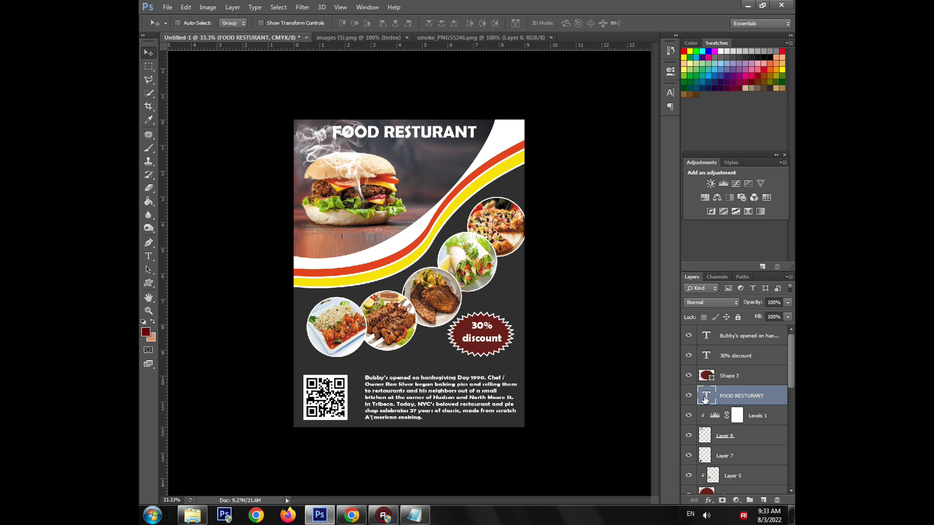
key("t")
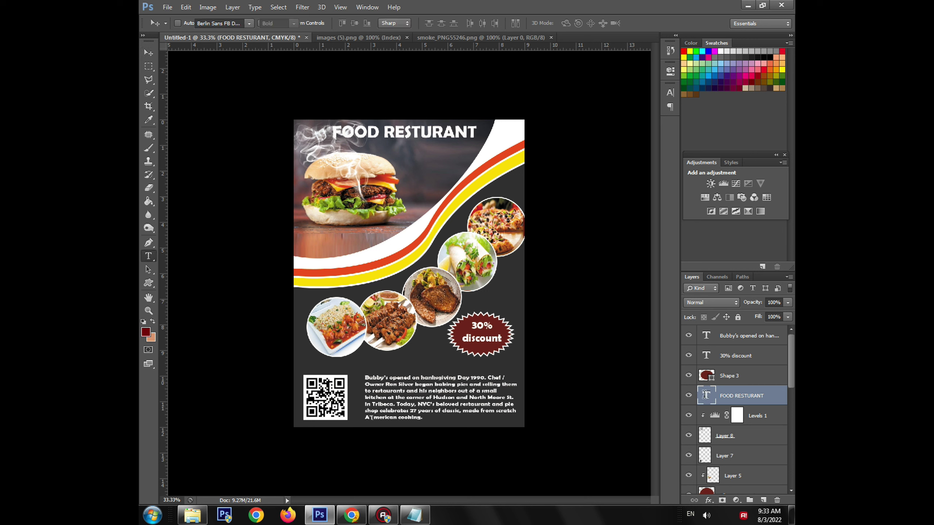
double_click(705, 394)
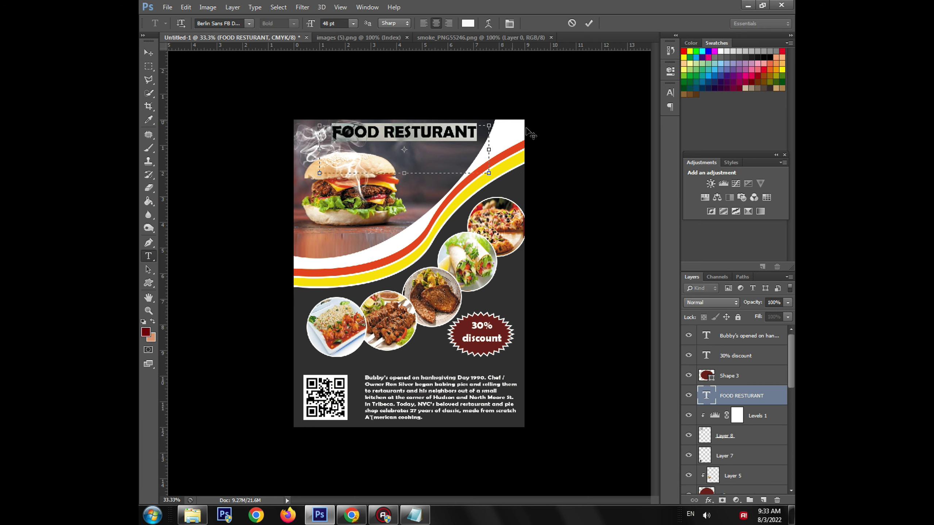
left_click(468, 24)
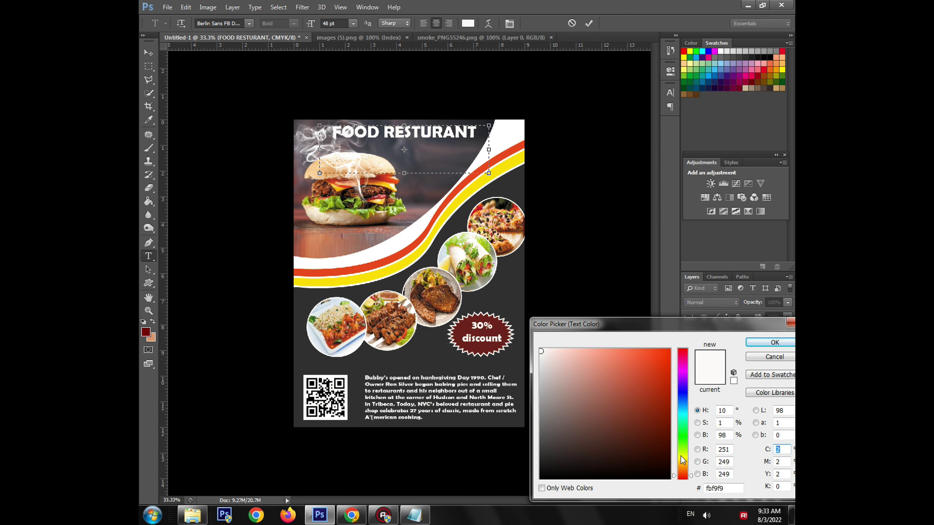
left_click(682, 458)
left_click(669, 349)
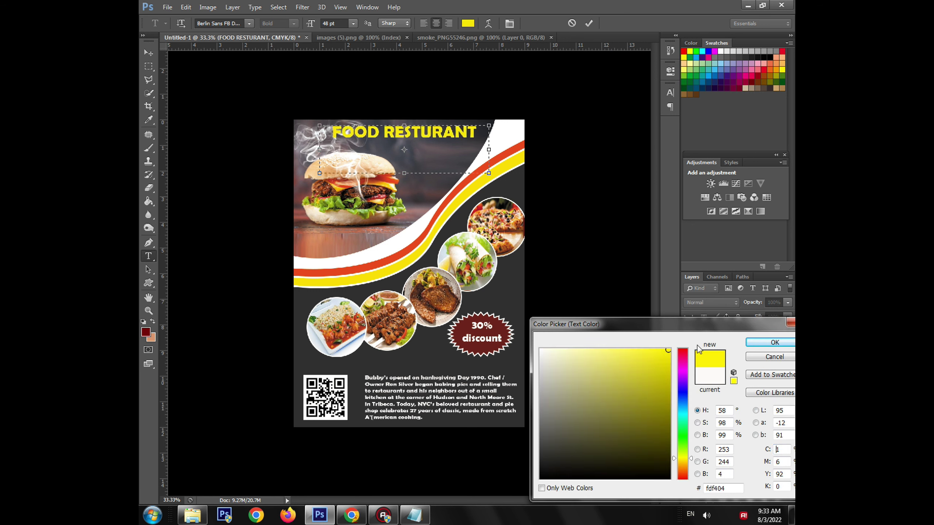
left_click(767, 343)
left_click(706, 396)
key("v")
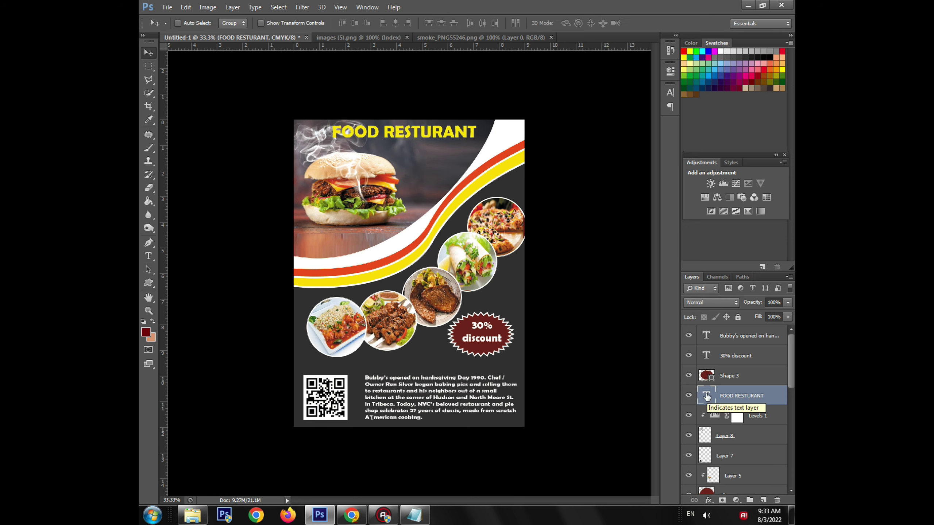
double_click(706, 395)
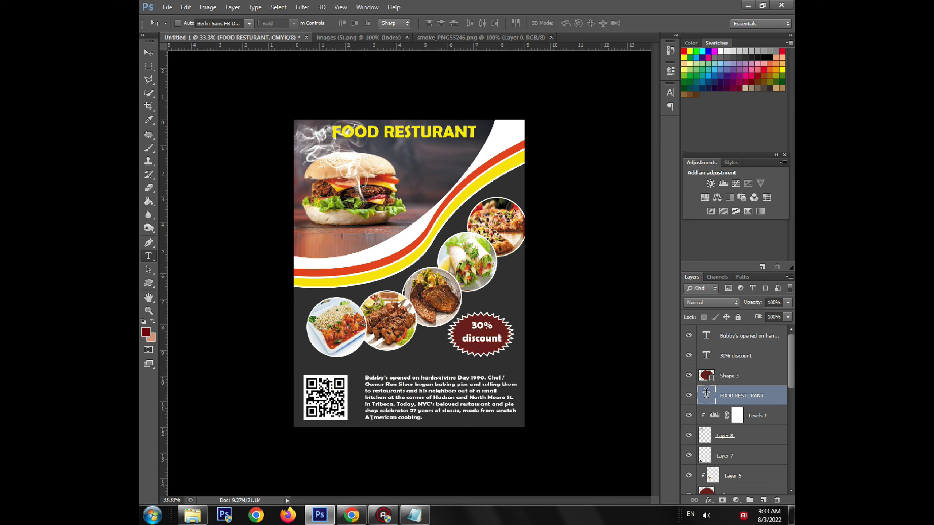
left_click(735, 500)
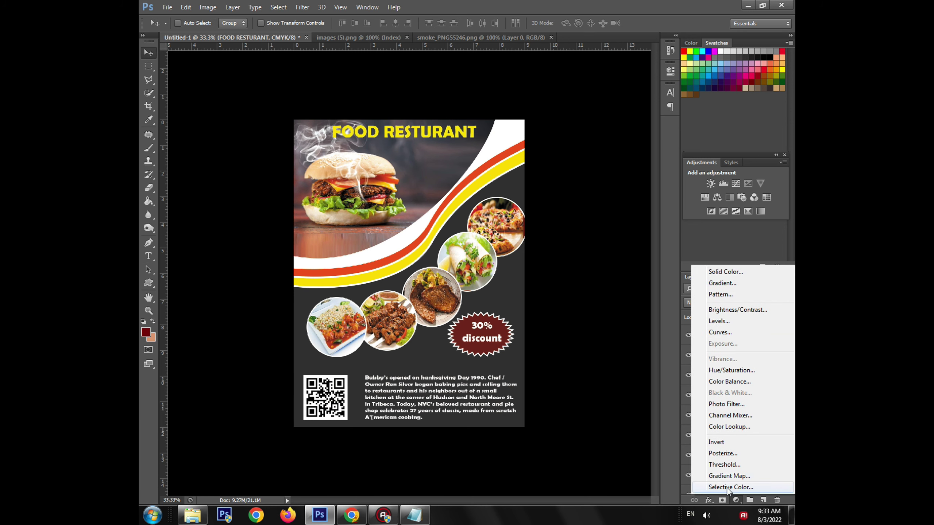
left_click(736, 500)
left_click(736, 500)
left_click(631, 435)
- Add an outside stroke to the FOOD RESTURANT heading, coloured off-white fbf7f7 and 3 px wide
right_click(700, 394)
key("Escape")
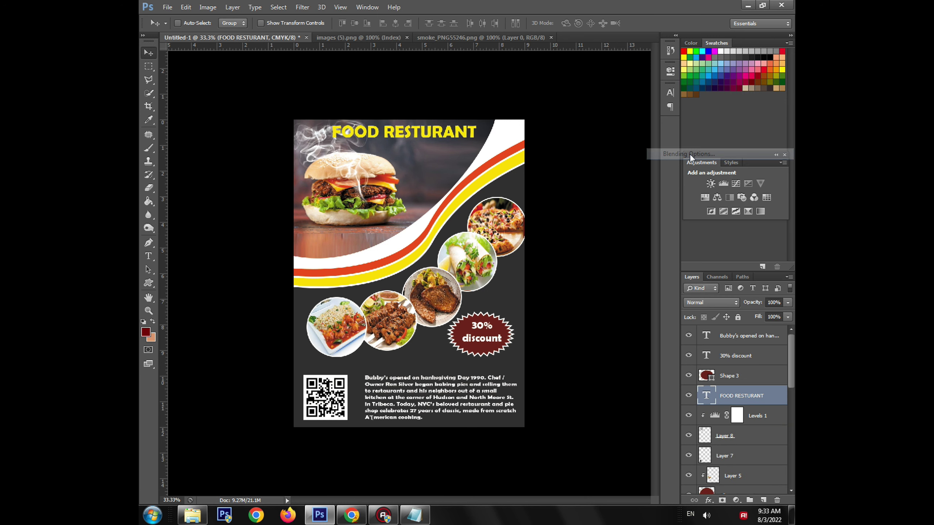
key("space")
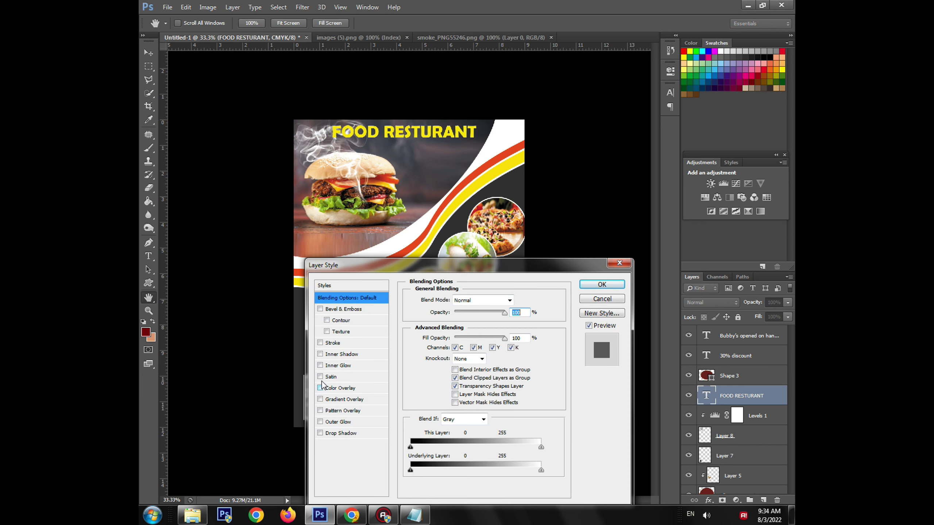
left_click(320, 343)
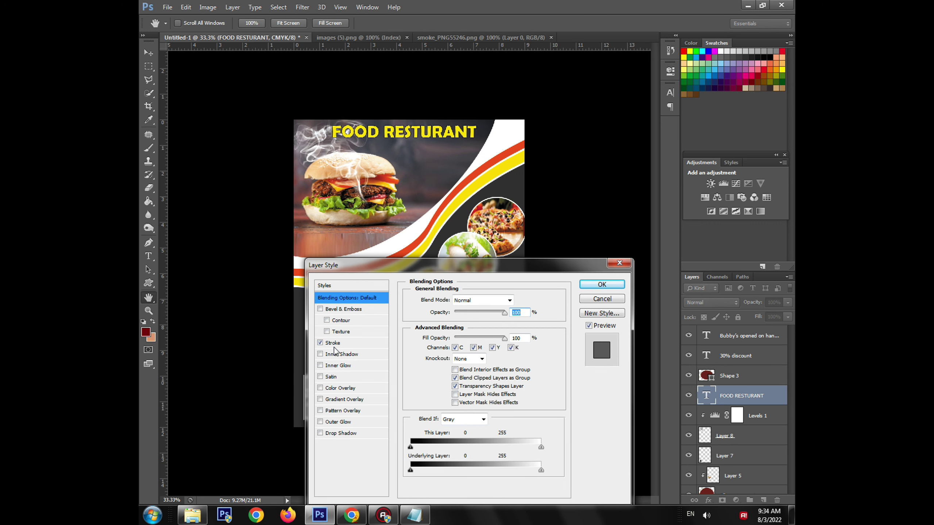
left_click(336, 343)
left_click(433, 372)
left_click(542, 351)
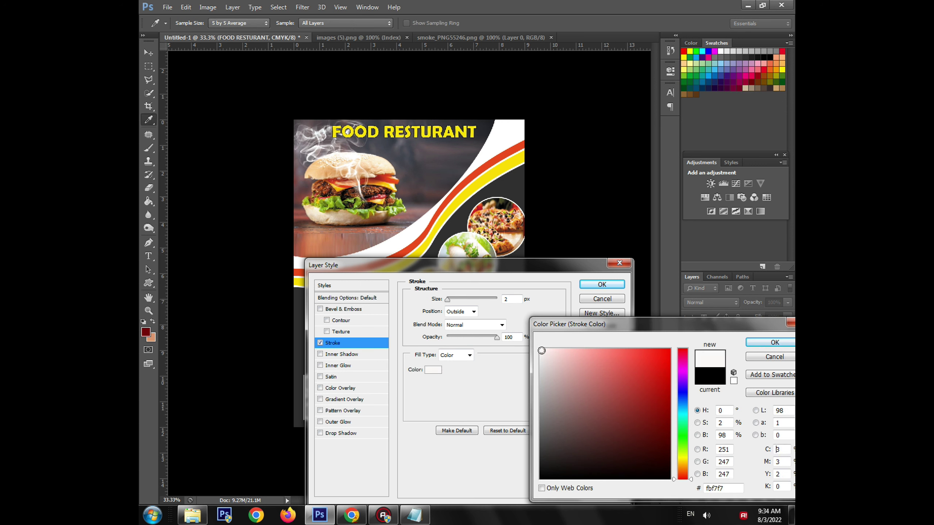
left_click(775, 342)
left_click_drag(447, 299, 448, 302)
- Recolour the FOOD RESTURANT heading's stroke dark red, 830e0e, thicken it noticeably, and apply the layer style
left_click(432, 370)
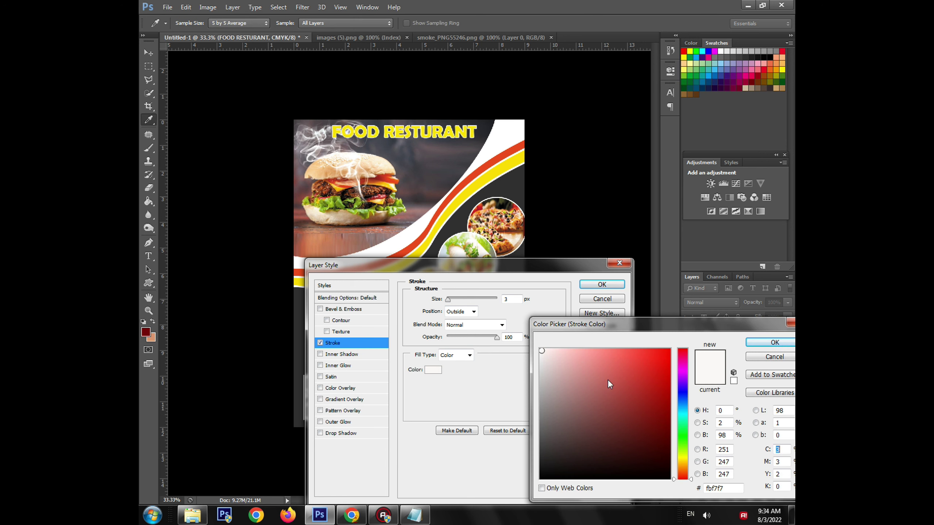
left_click(667, 350)
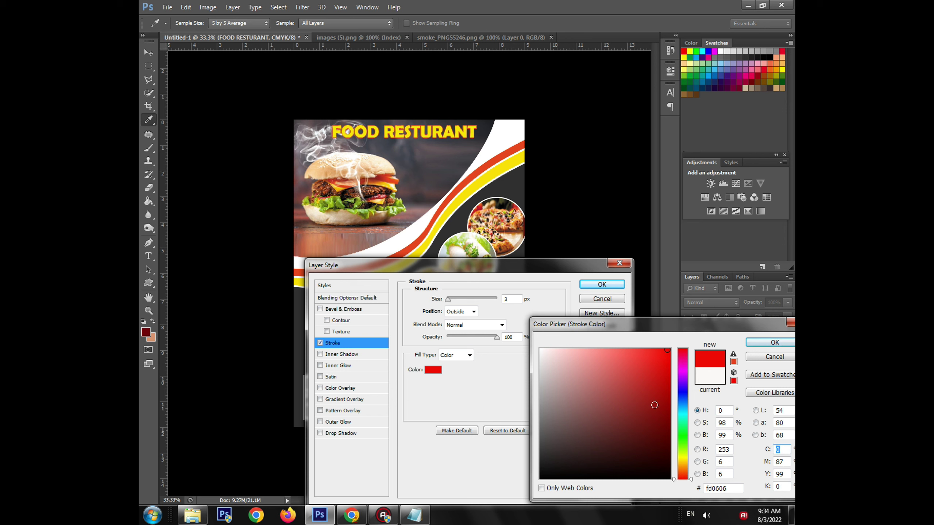
left_click(655, 405)
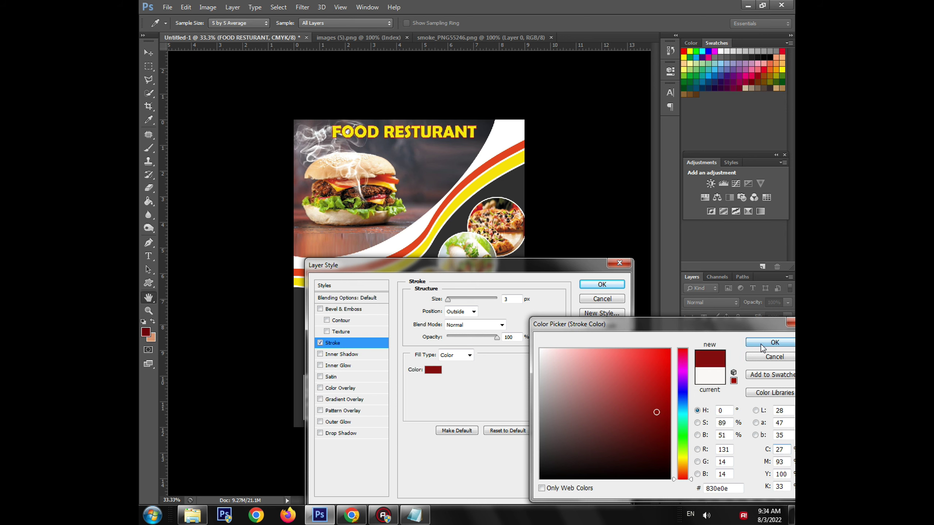
left_click(774, 342)
left_click_drag(448, 299, 453, 303)
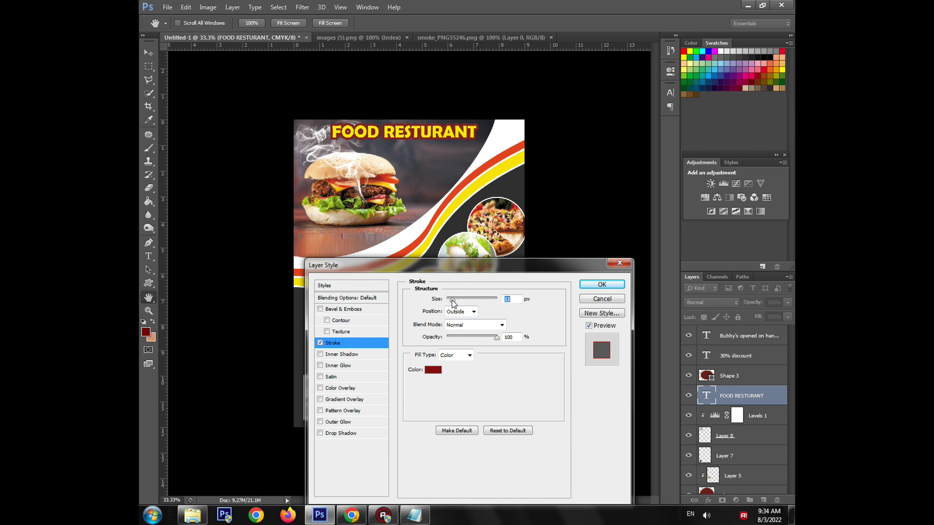
left_click(592, 287)
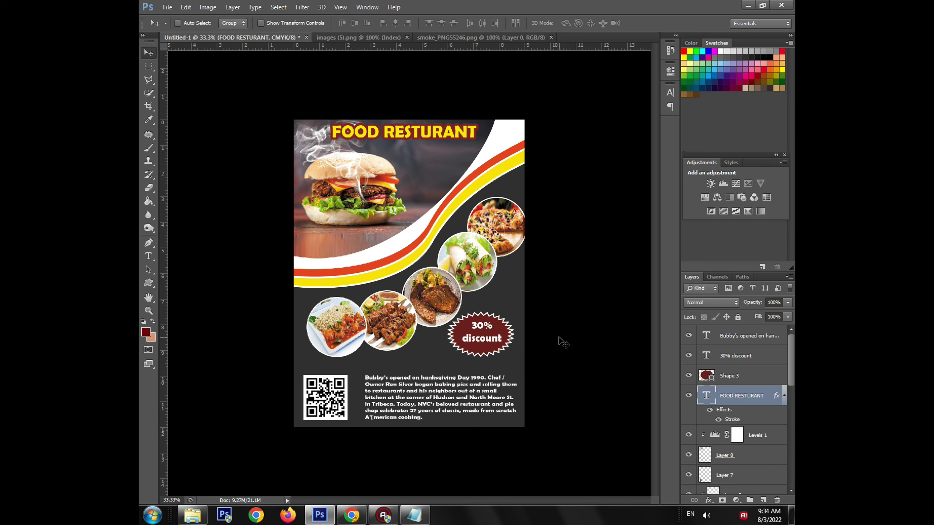